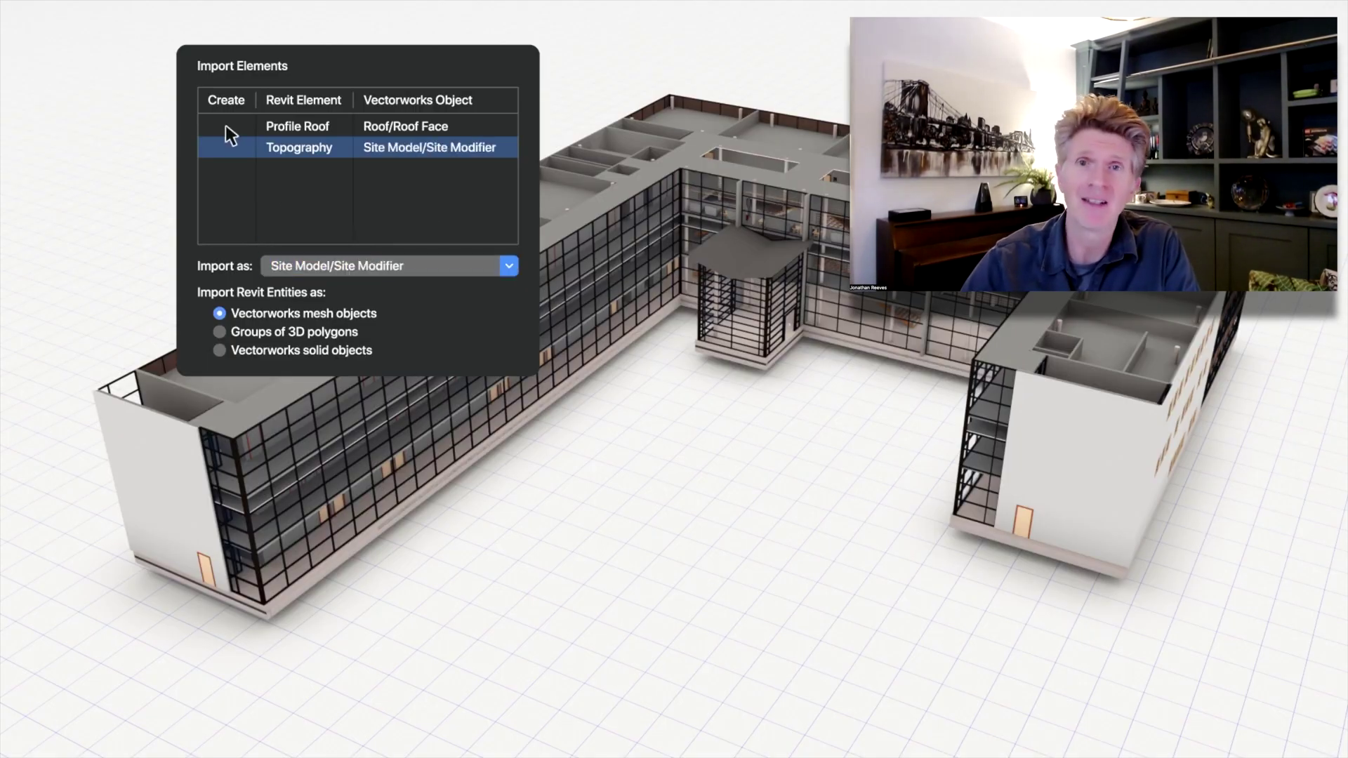
Import the Revit topography as a site model mapped to story -01, then insert two wall windows
left_click(225, 126)
left_click(226, 148)
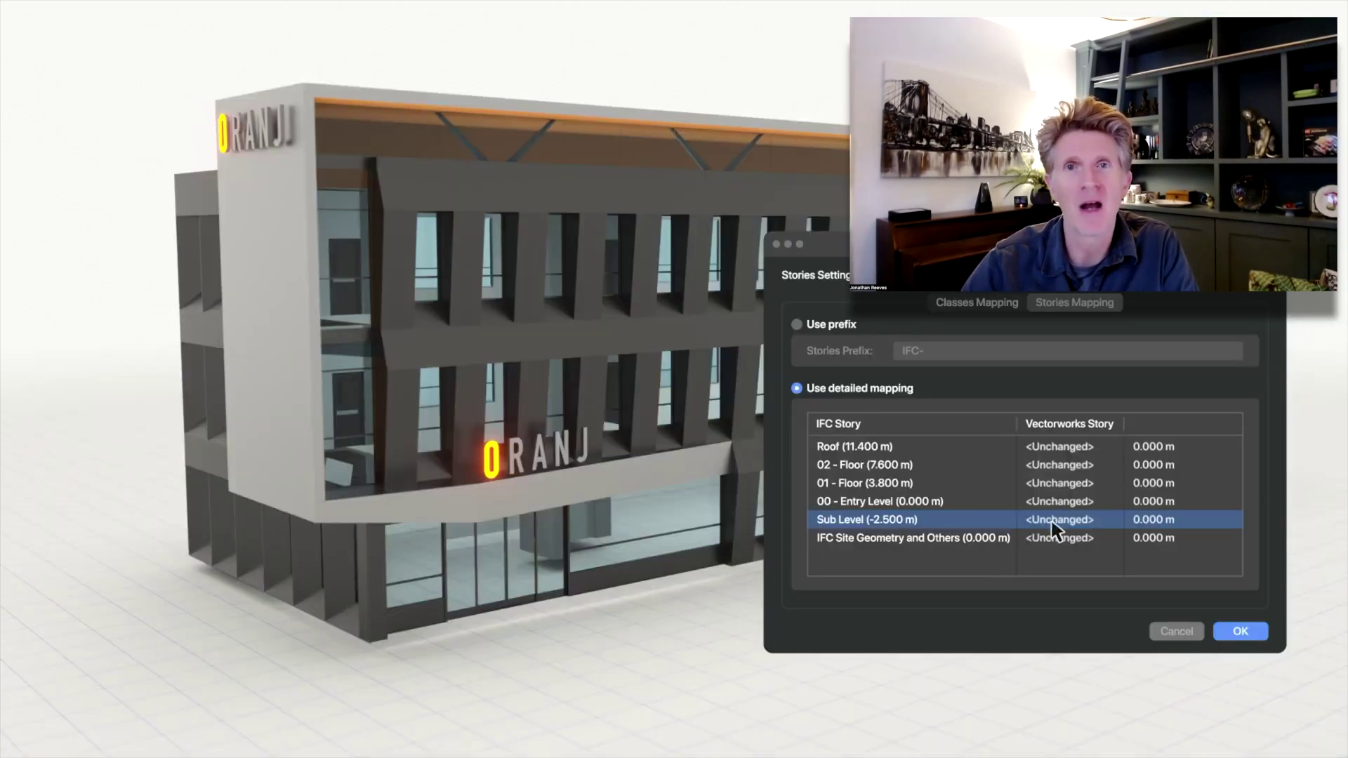
left_click(1059, 520)
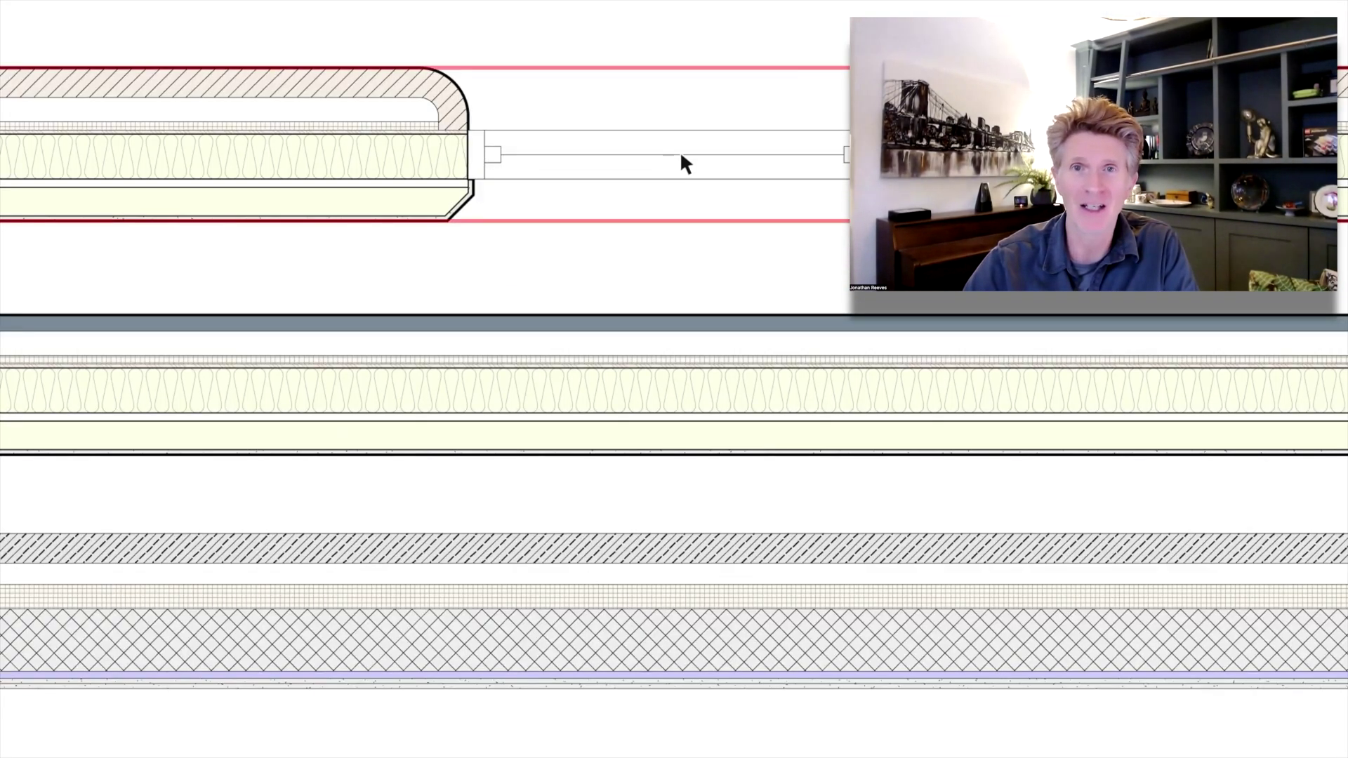
left_click(679, 389)
left_click(680, 605)
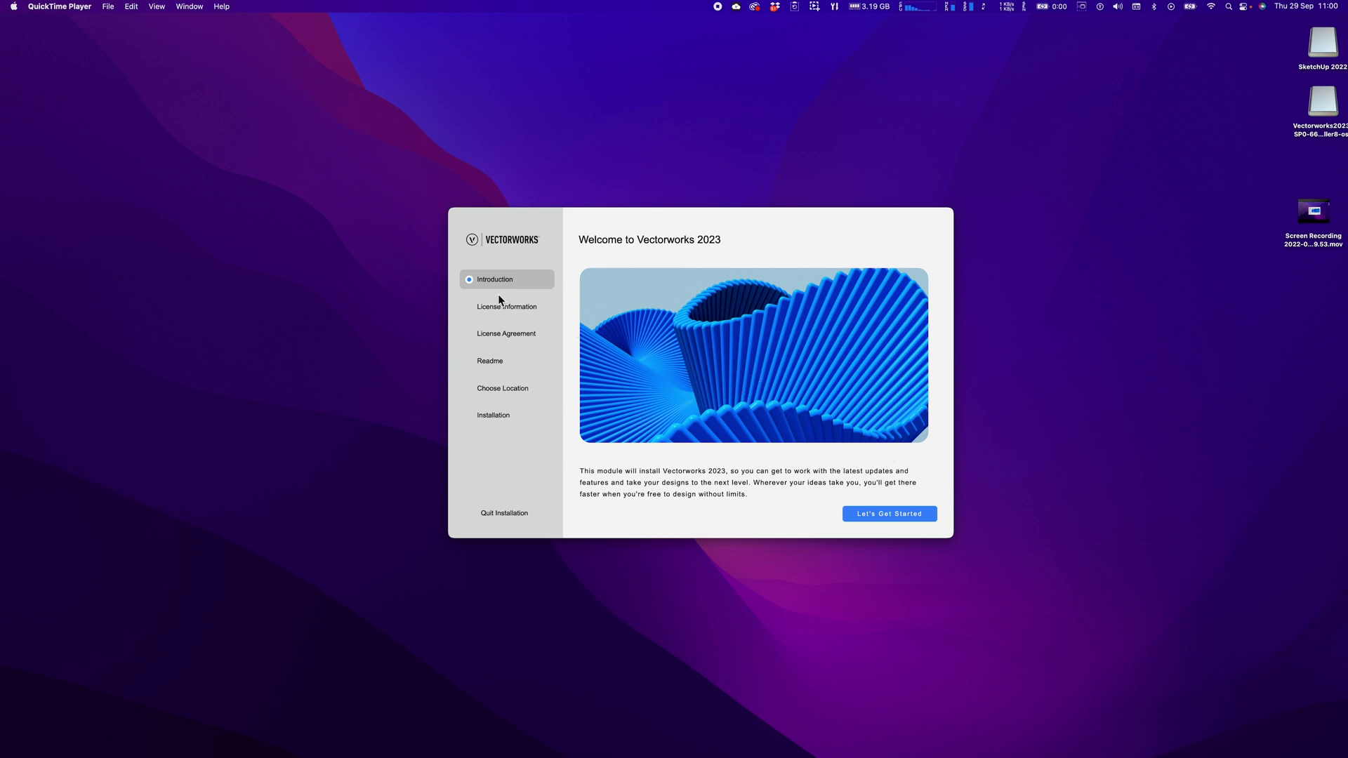
Start the installer walkthrough, paste the licence serial number, and advance to the License Agreement page
left_click(882, 514)
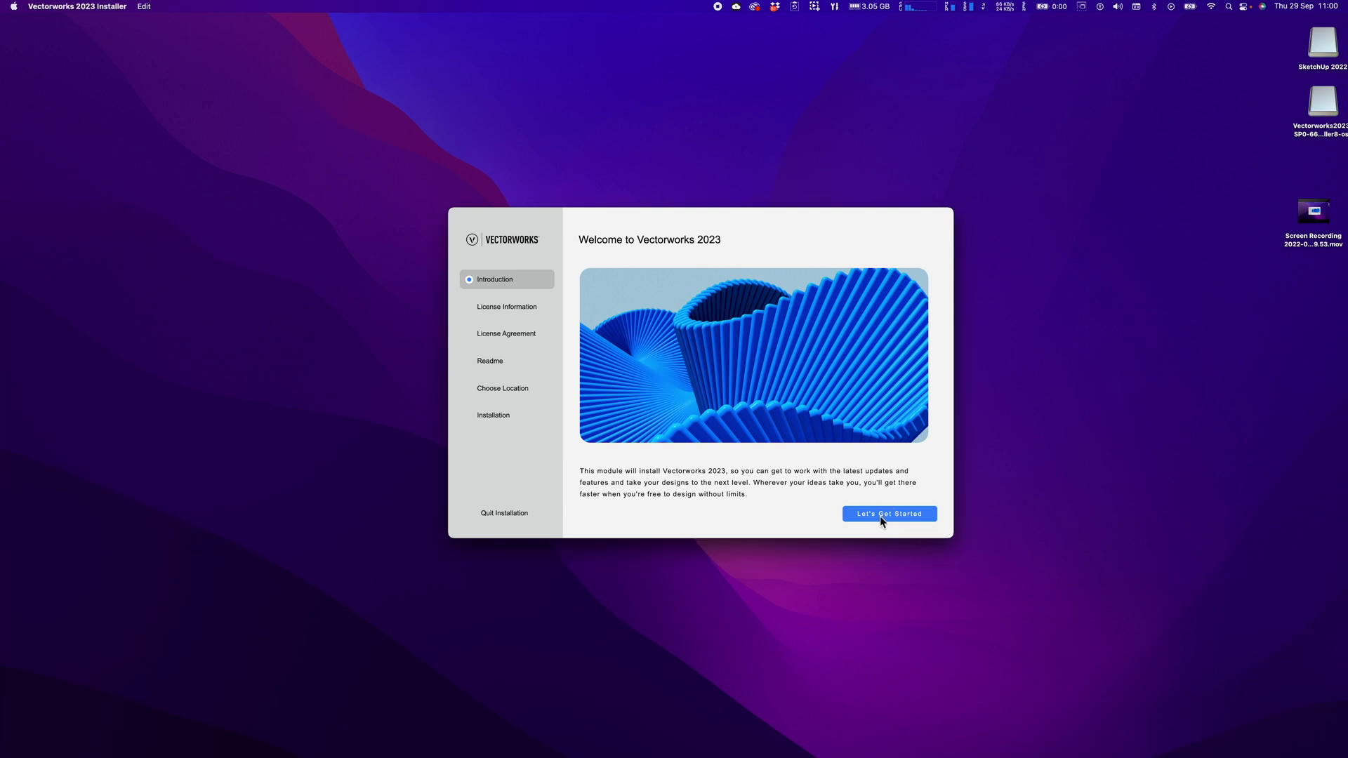
left_click(879, 516)
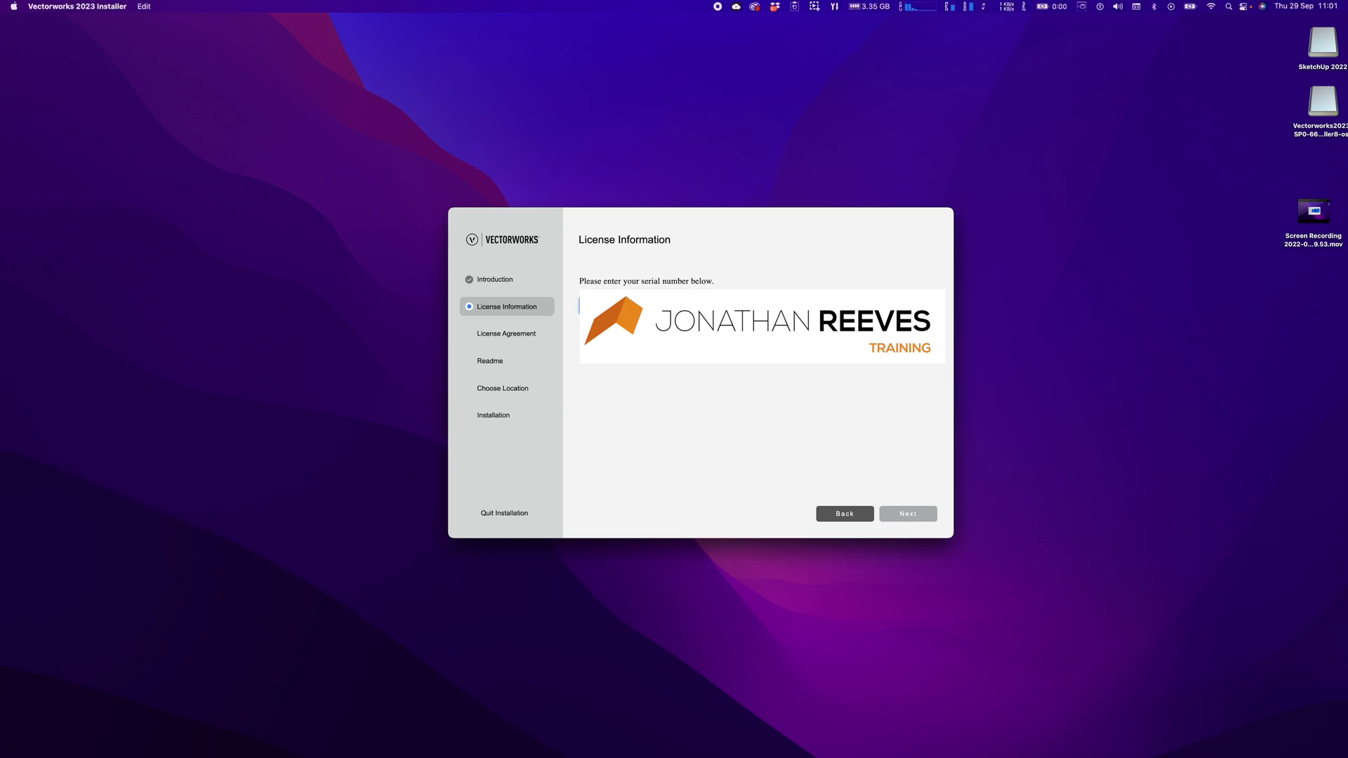
key("super+v")
left_click(916, 516)
left_click(913, 518)
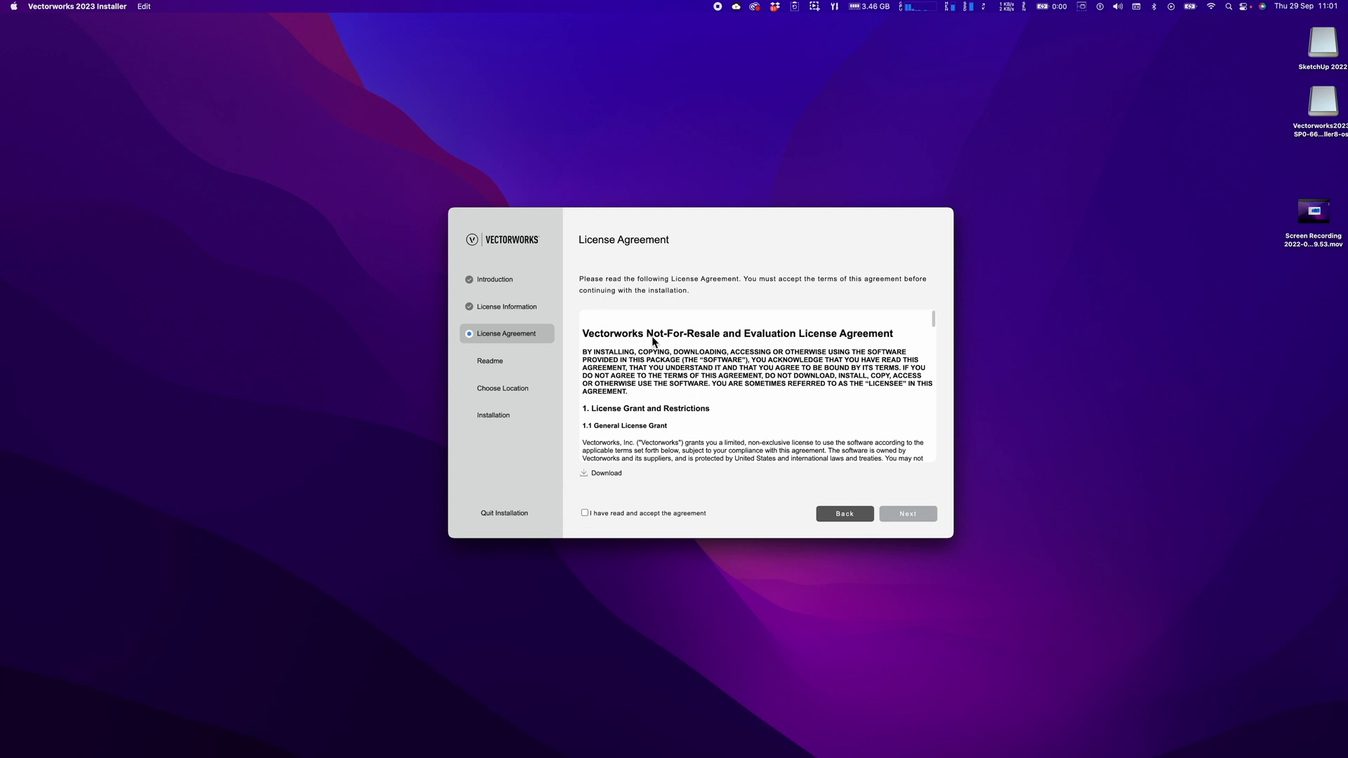
Accept the license agreement, scroll through the Read Me, and continue to install location
left_click(585, 514)
left_click(887, 514)
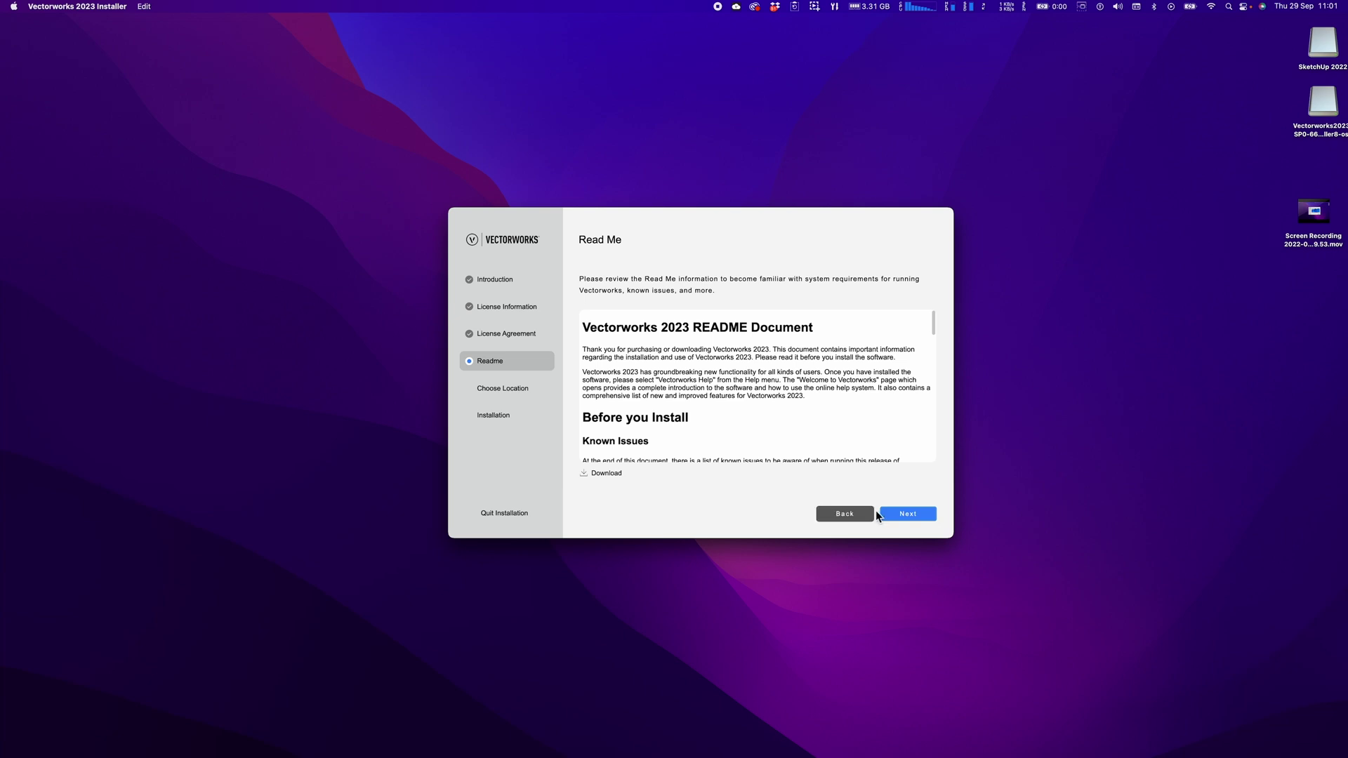
scroll(664, 398, "down", 3)
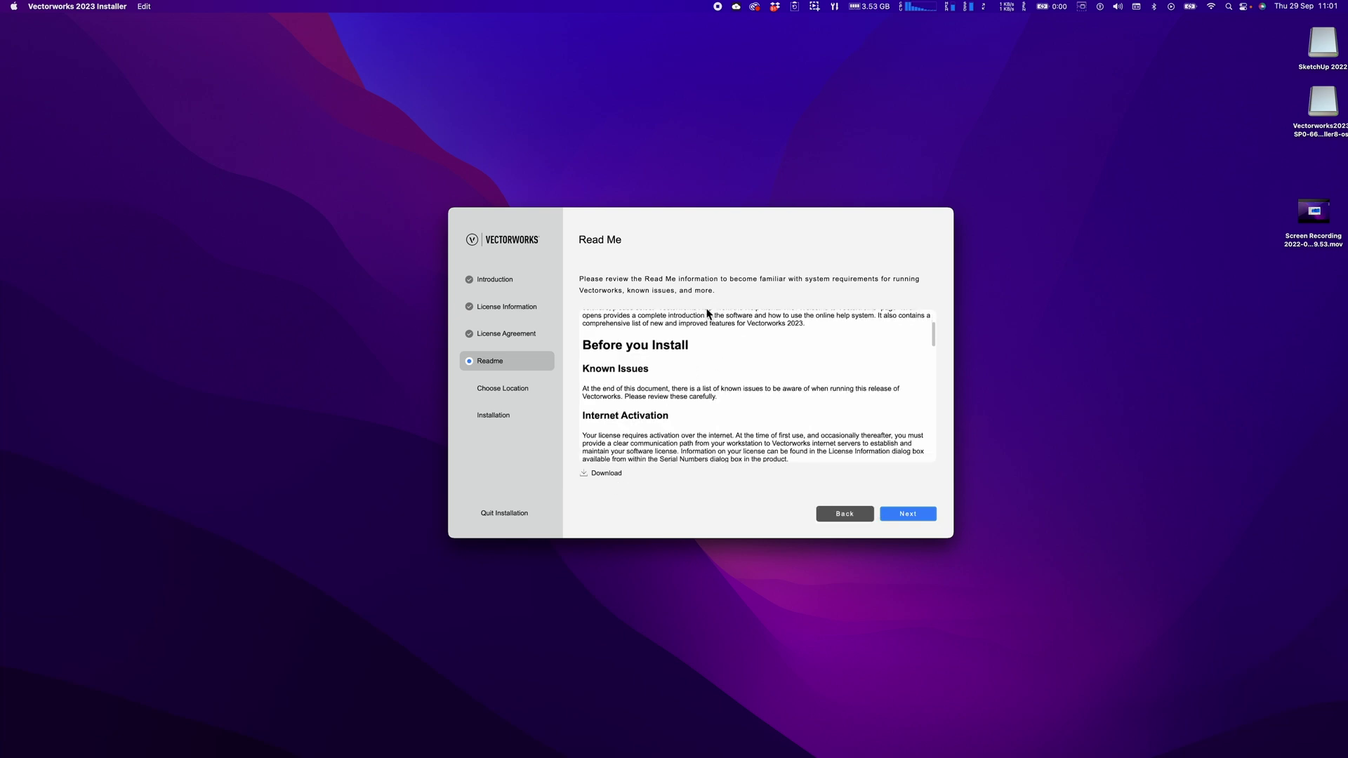
scroll(692, 347, "down", 10)
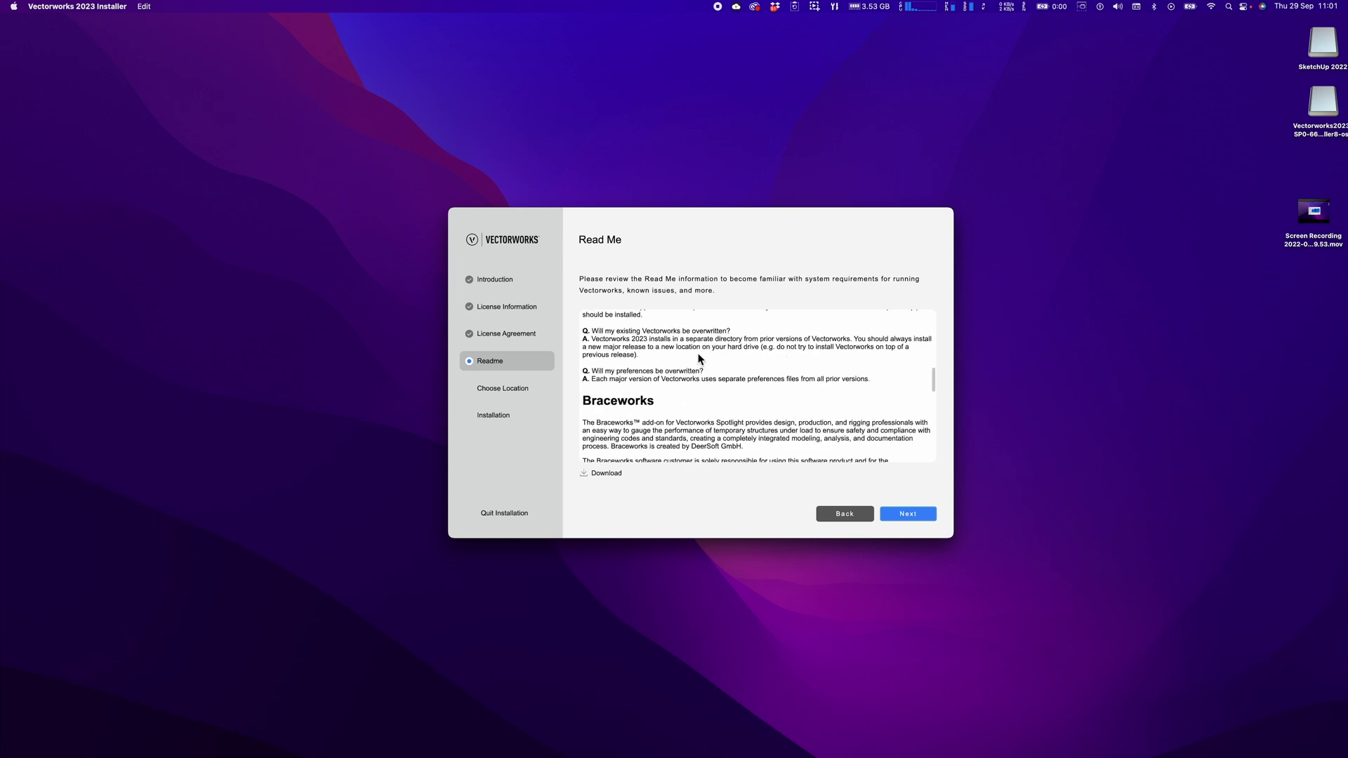
scroll(700, 357, "down", 10)
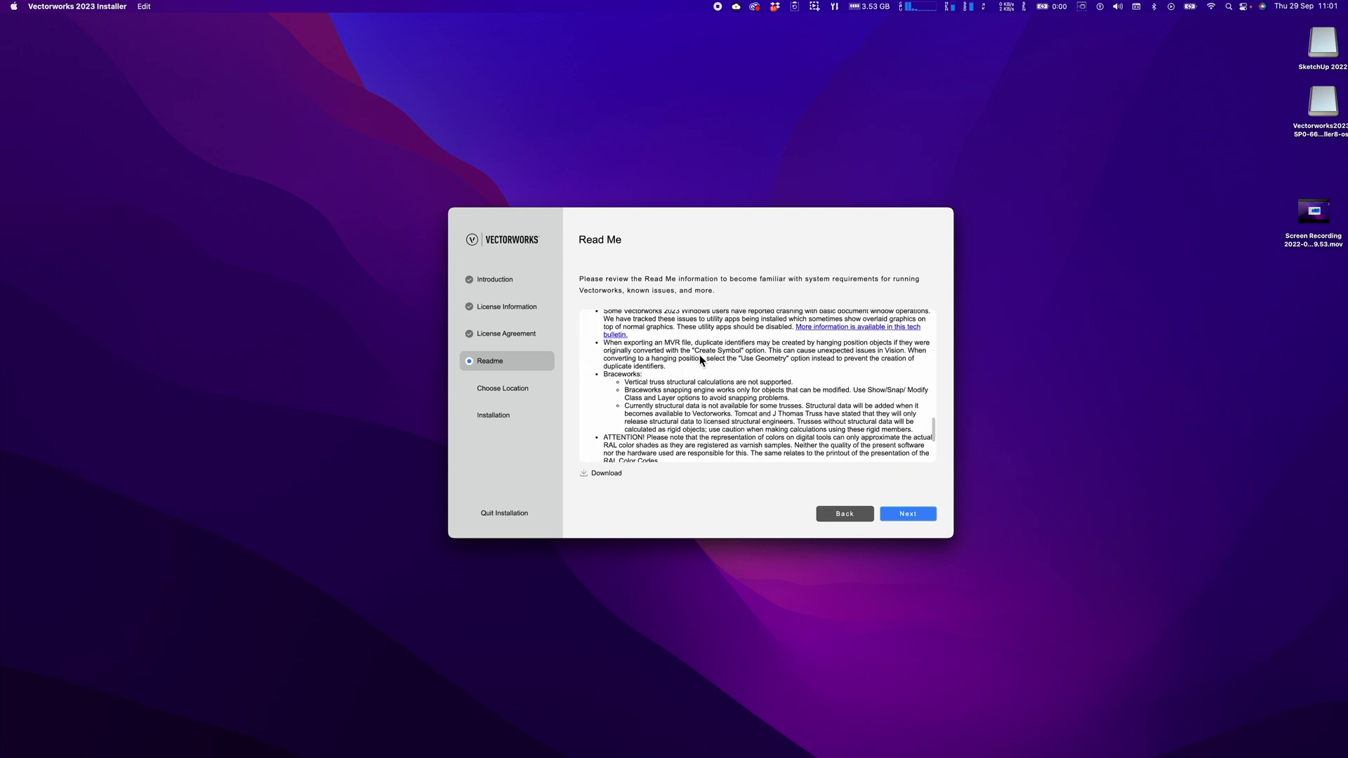
left_click(908, 514)
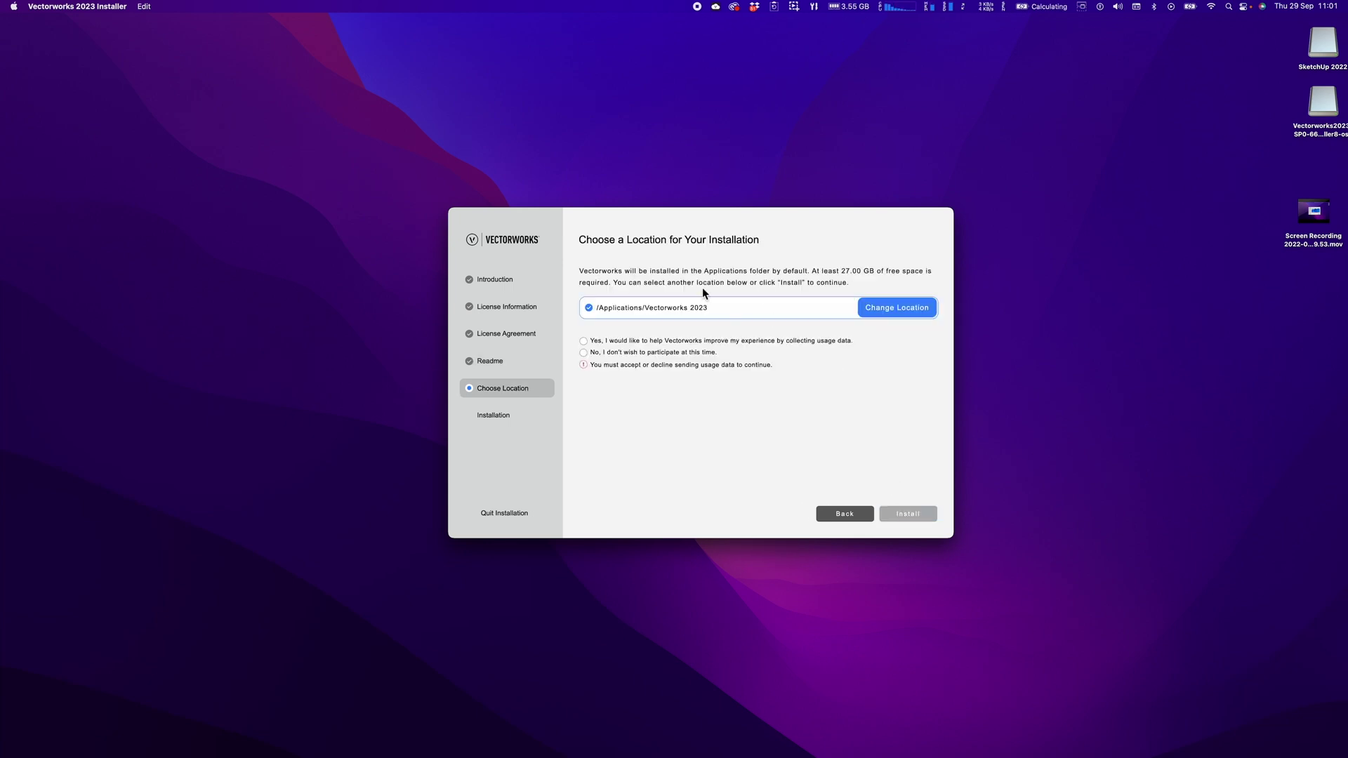
Decline usage data sharing and install into the non-empty /Applications/Vectorworks 2023 folder
left_click(904, 318)
left_click(584, 352)
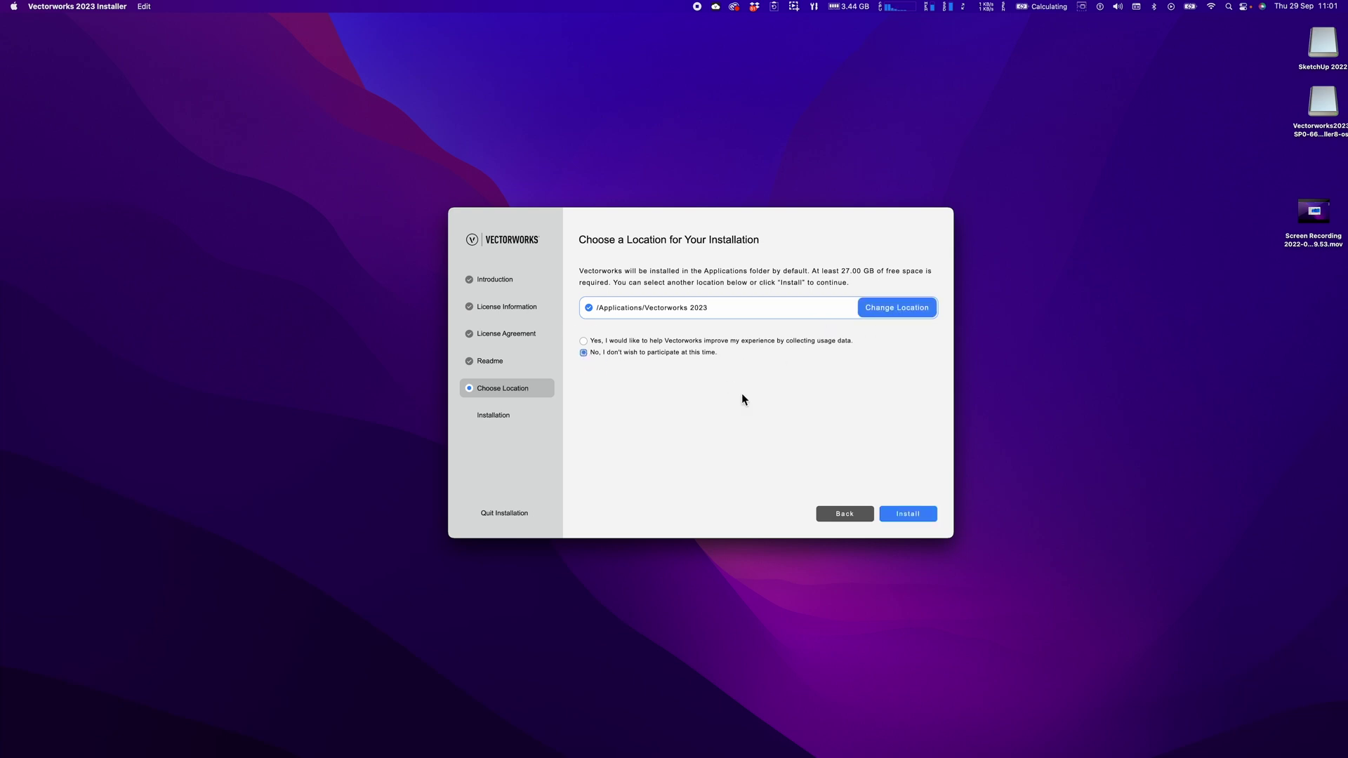
left_click(908, 515)
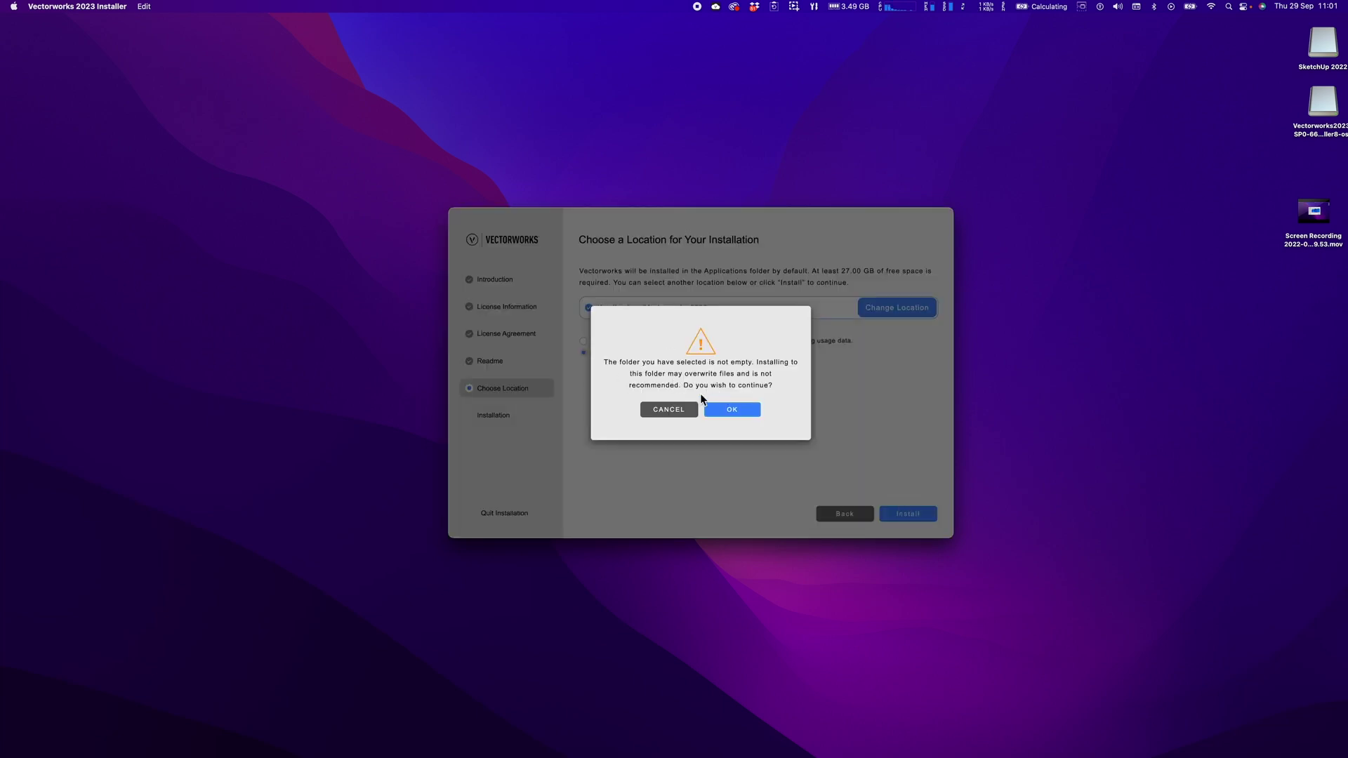
left_click(732, 413)
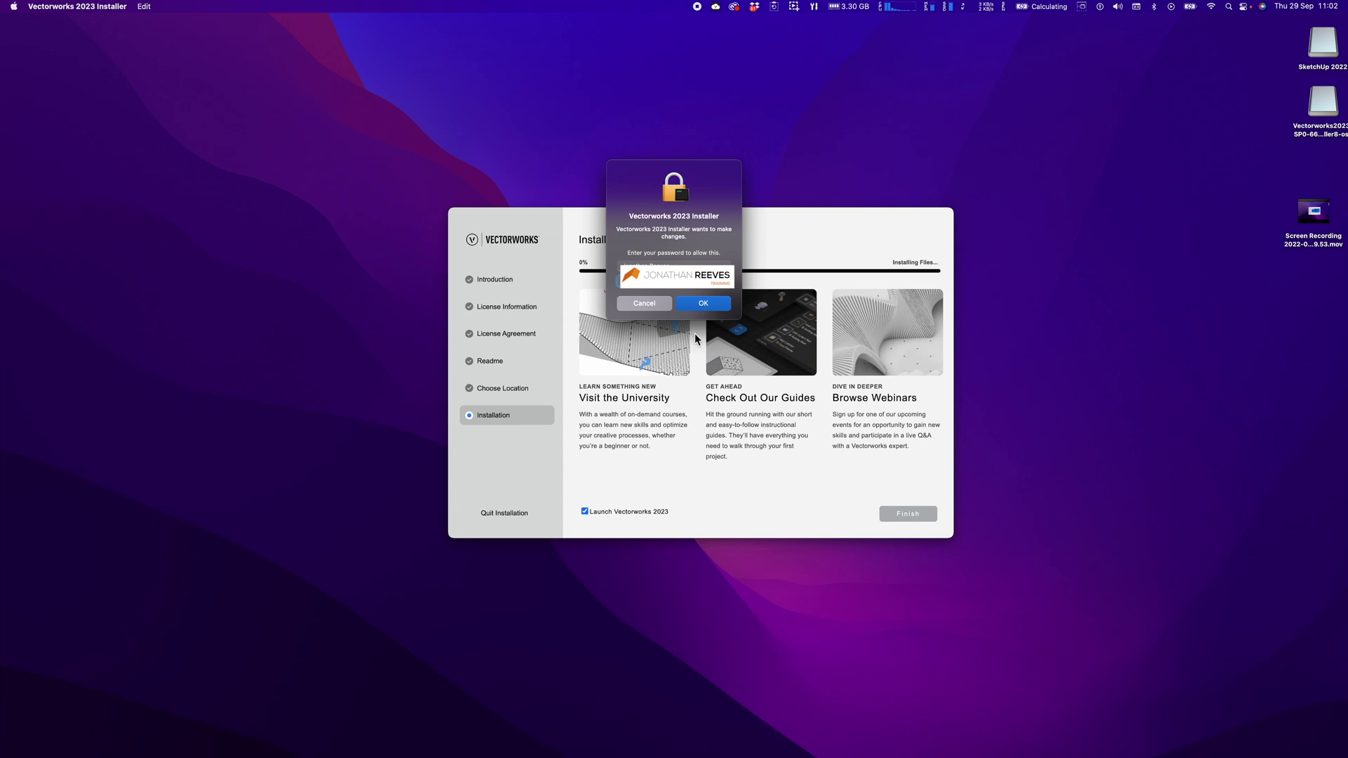
Authorise the installation with the administrator password and open Vectorworks University in the browser
left_click(698, 303)
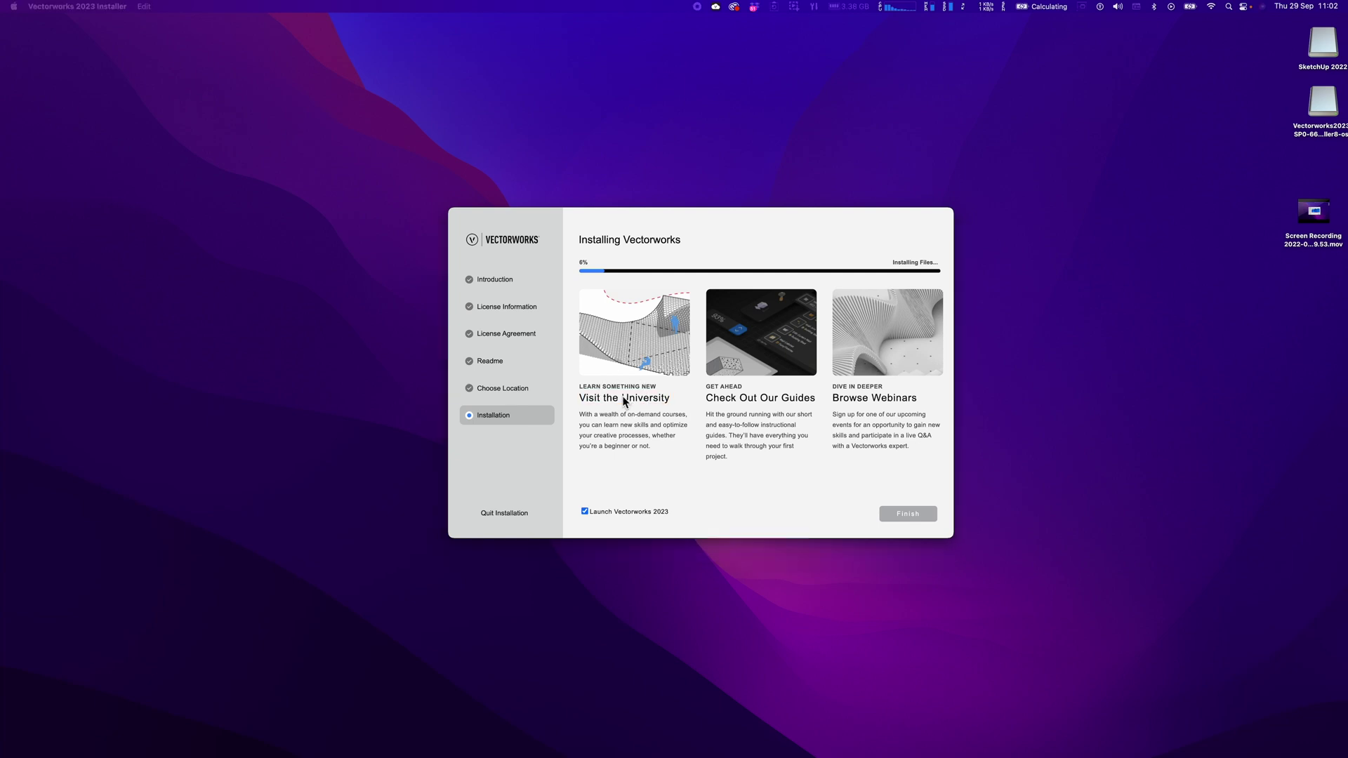
left_click(1105, 66)
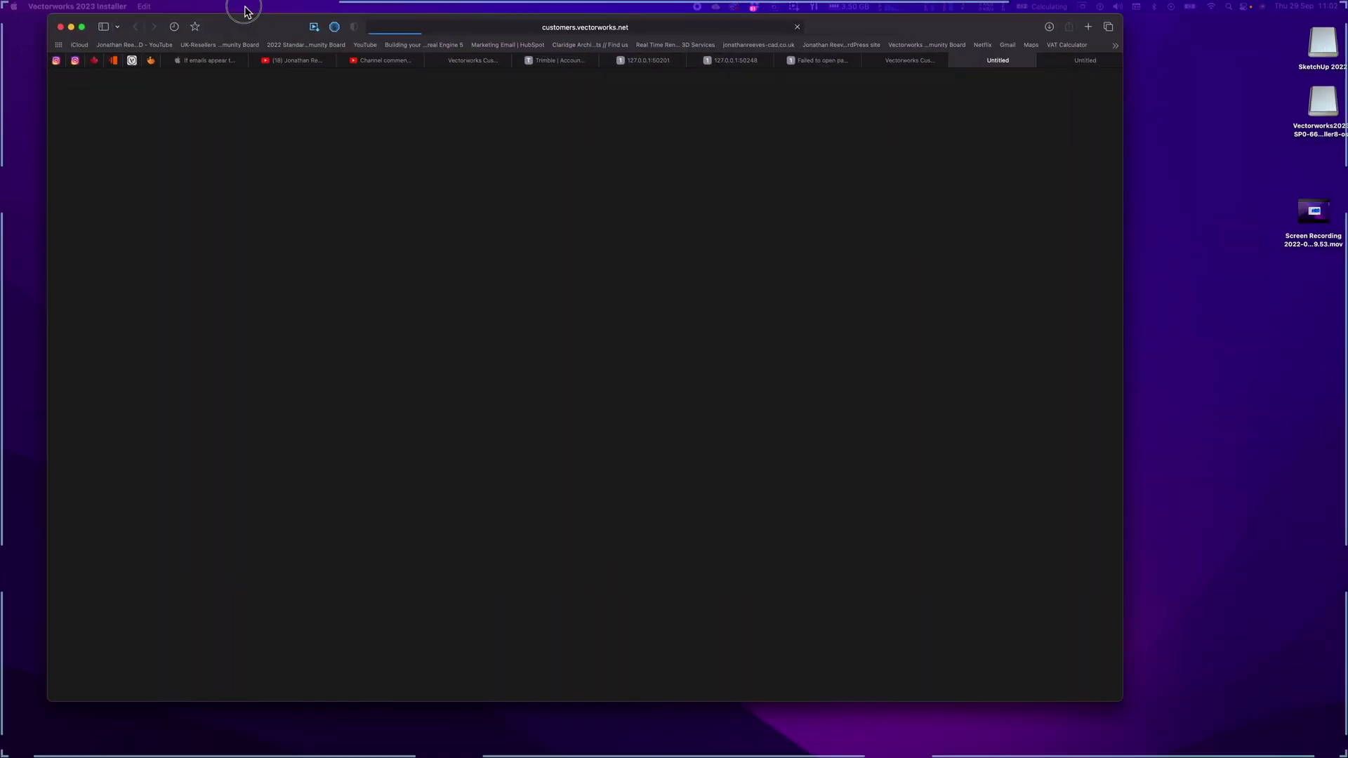
Browse the Vectorworks University home page, then start a new browser window toward the trainer's site
left_click_drag(245, 51, 284, 47)
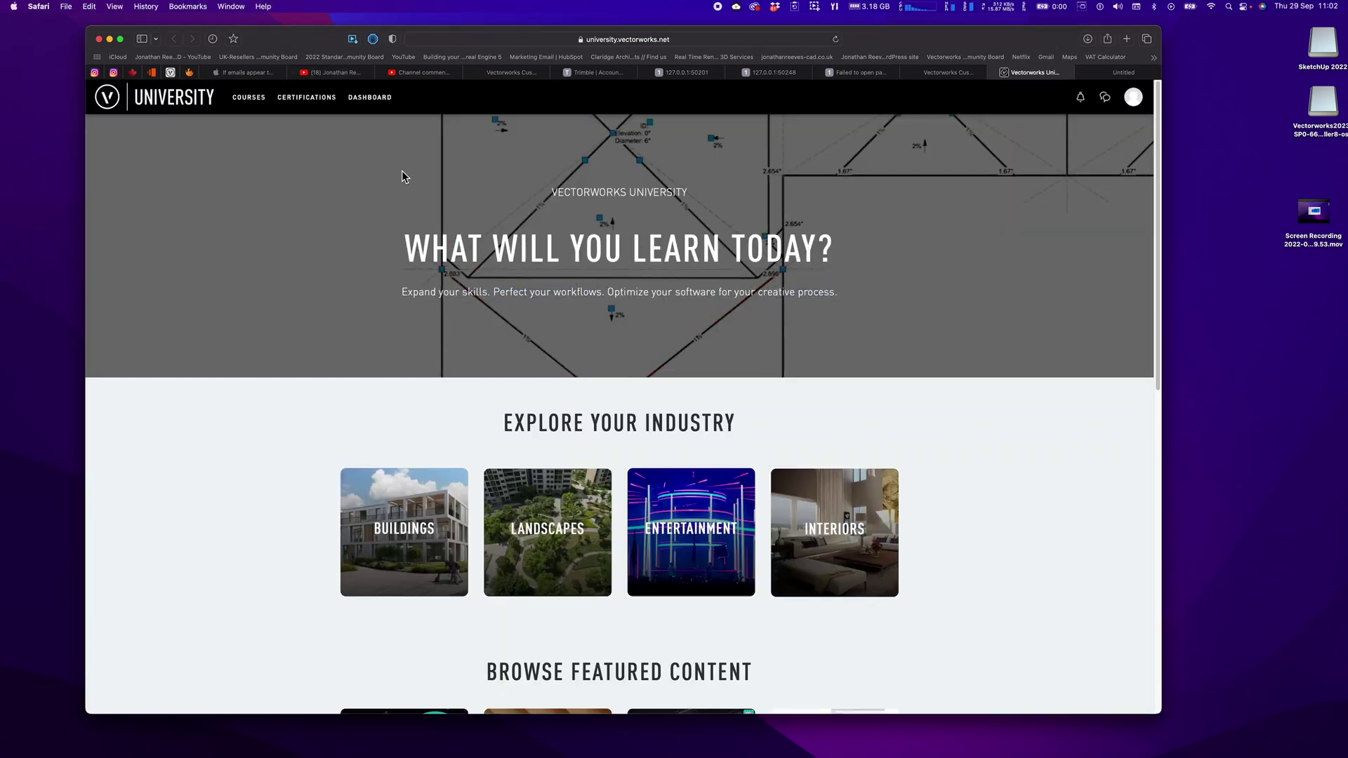
scroll(393, 337, "down", 5)
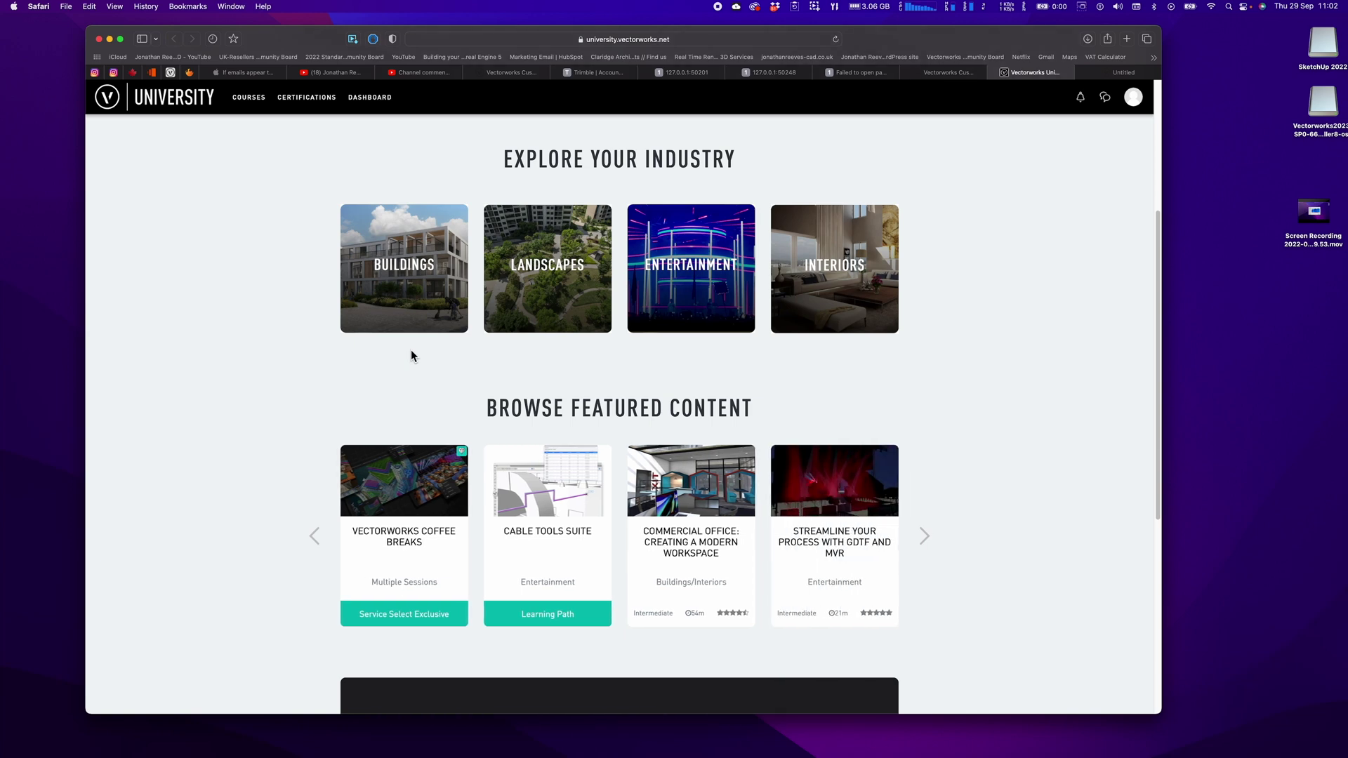
scroll(378, 320, "up", 5)
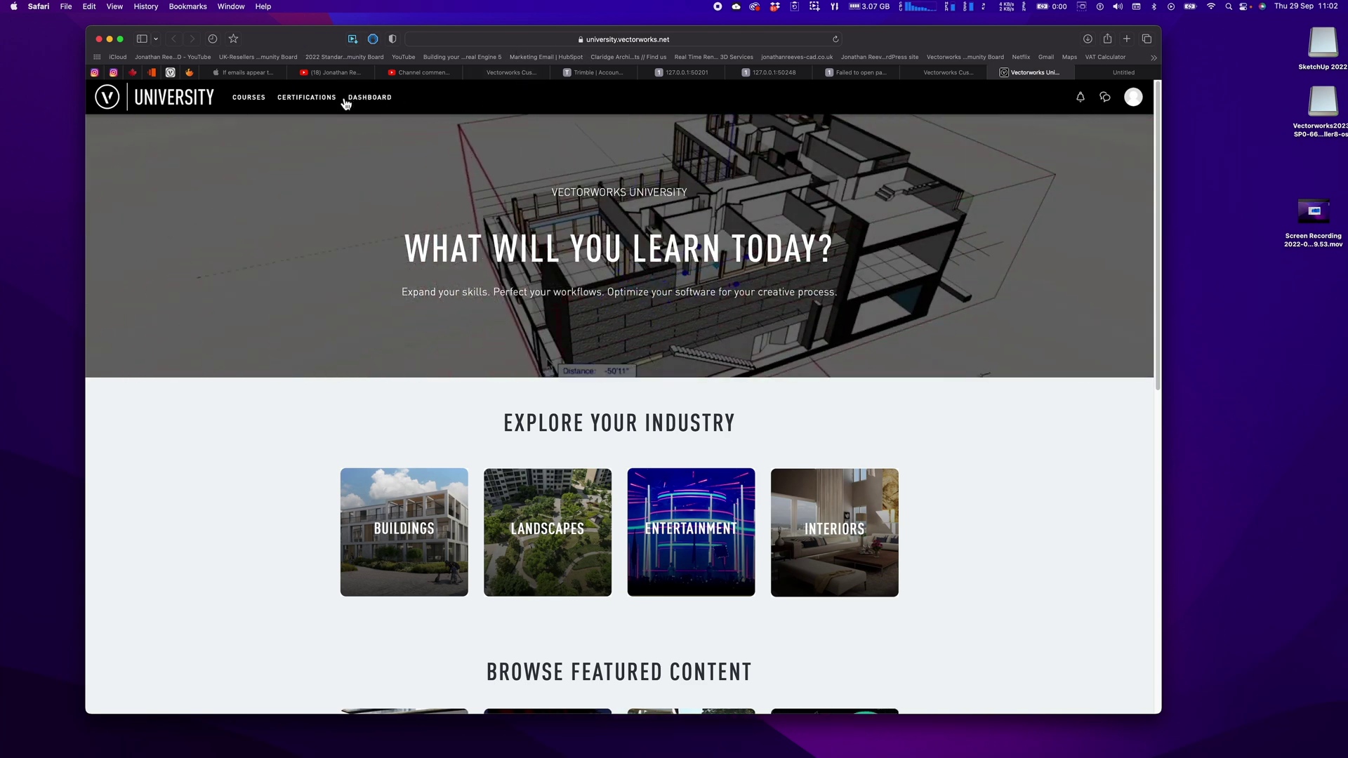
key("super+n")
type("jon")
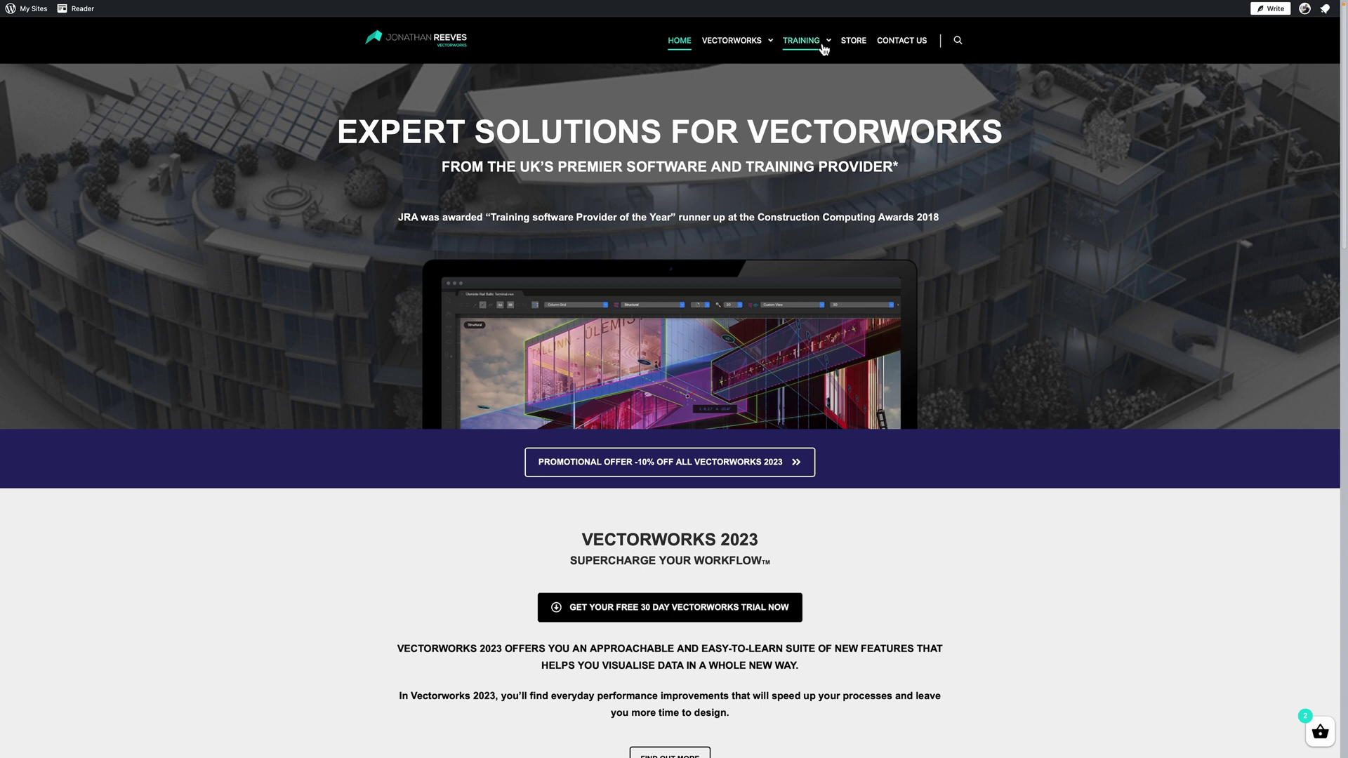
Go to the reseller's Vectorworks Training page and scroll down it
mouse_move(827, 42)
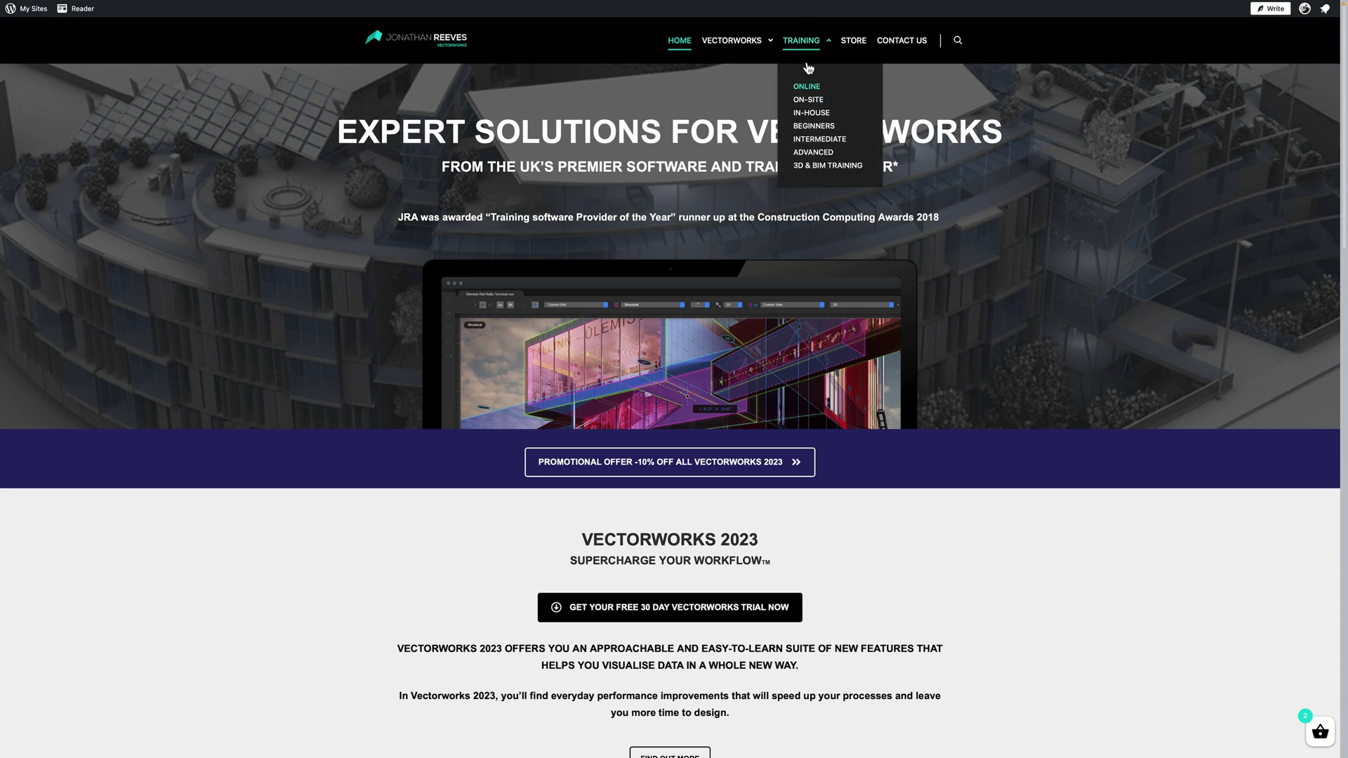
left_click(802, 42)
left_click(802, 43)
left_click(802, 43)
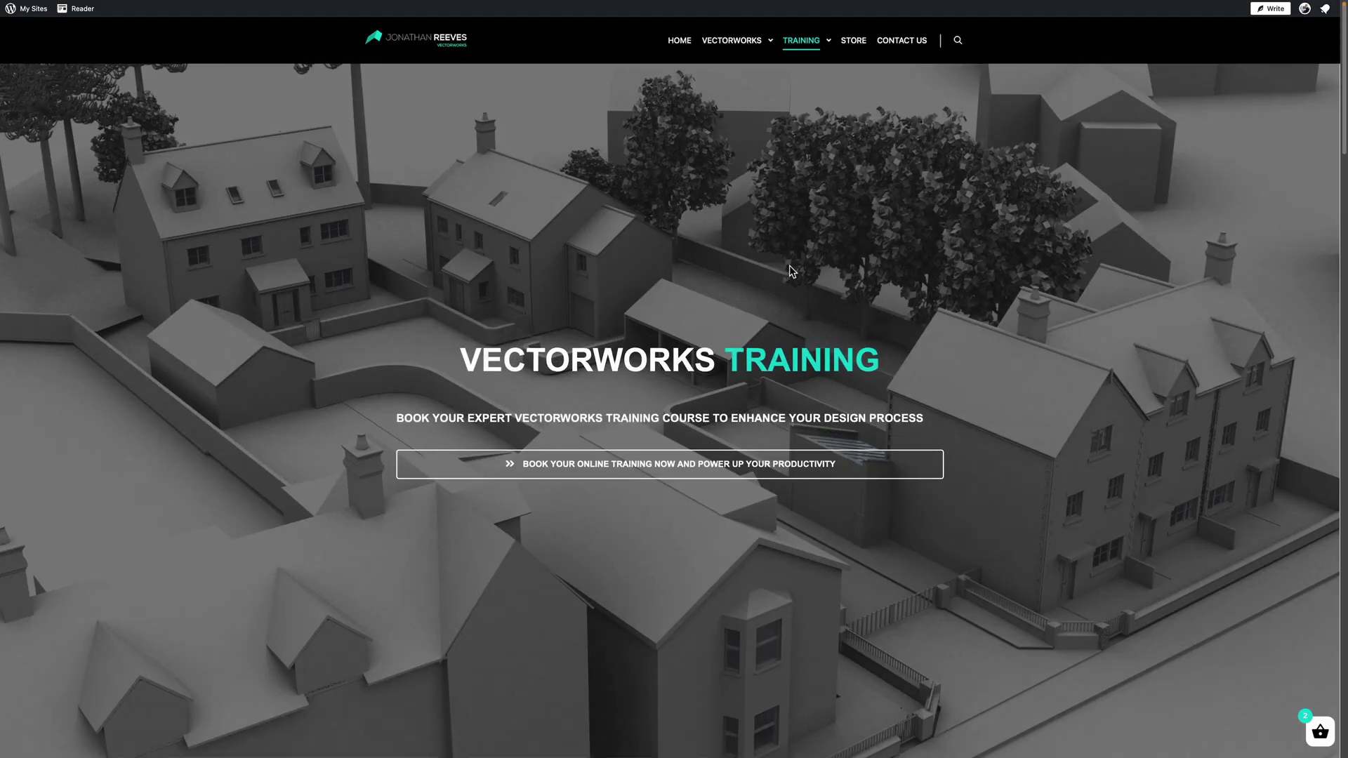
scroll(789, 312, "down", 4)
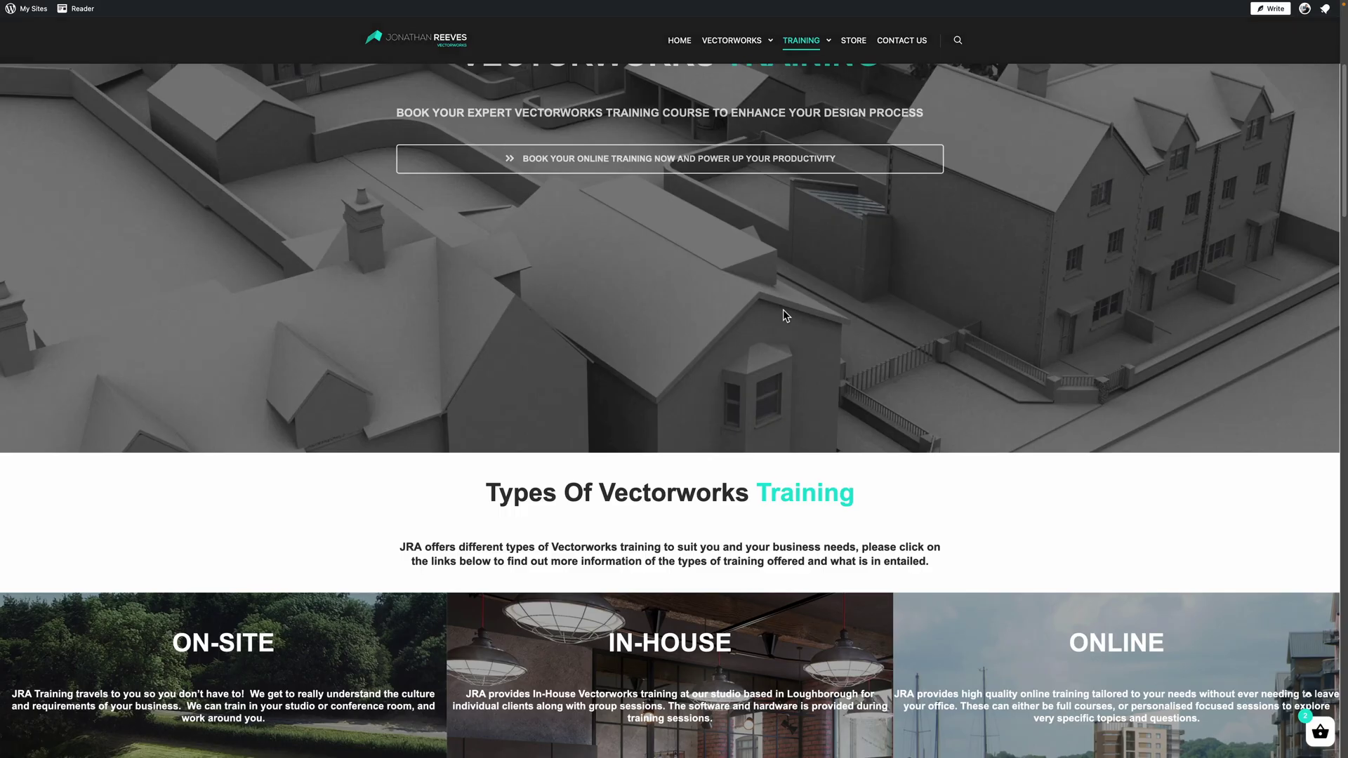
scroll(784, 315, "down", 4)
scroll(789, 322, "down", 2)
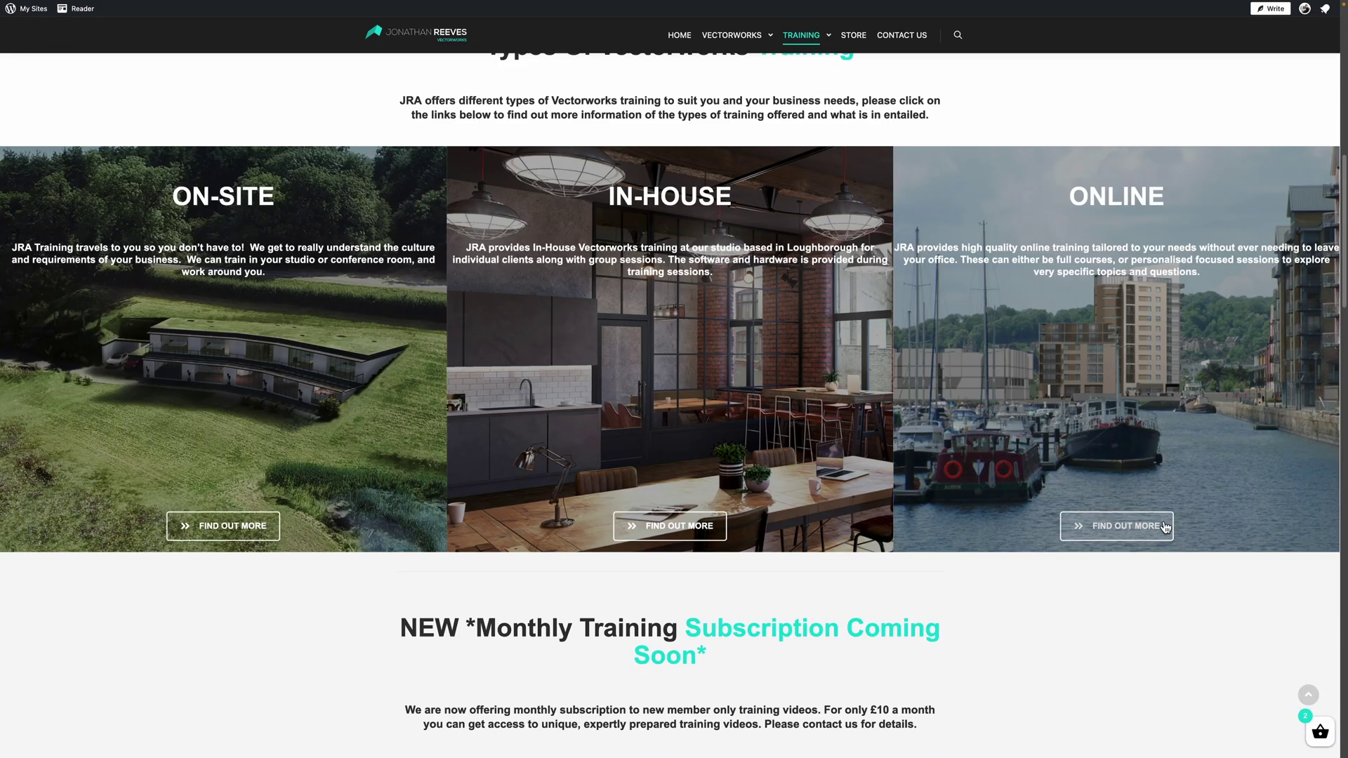
Open the Online Training details and scroll past pricing and booking to the session videos
left_click(1126, 526)
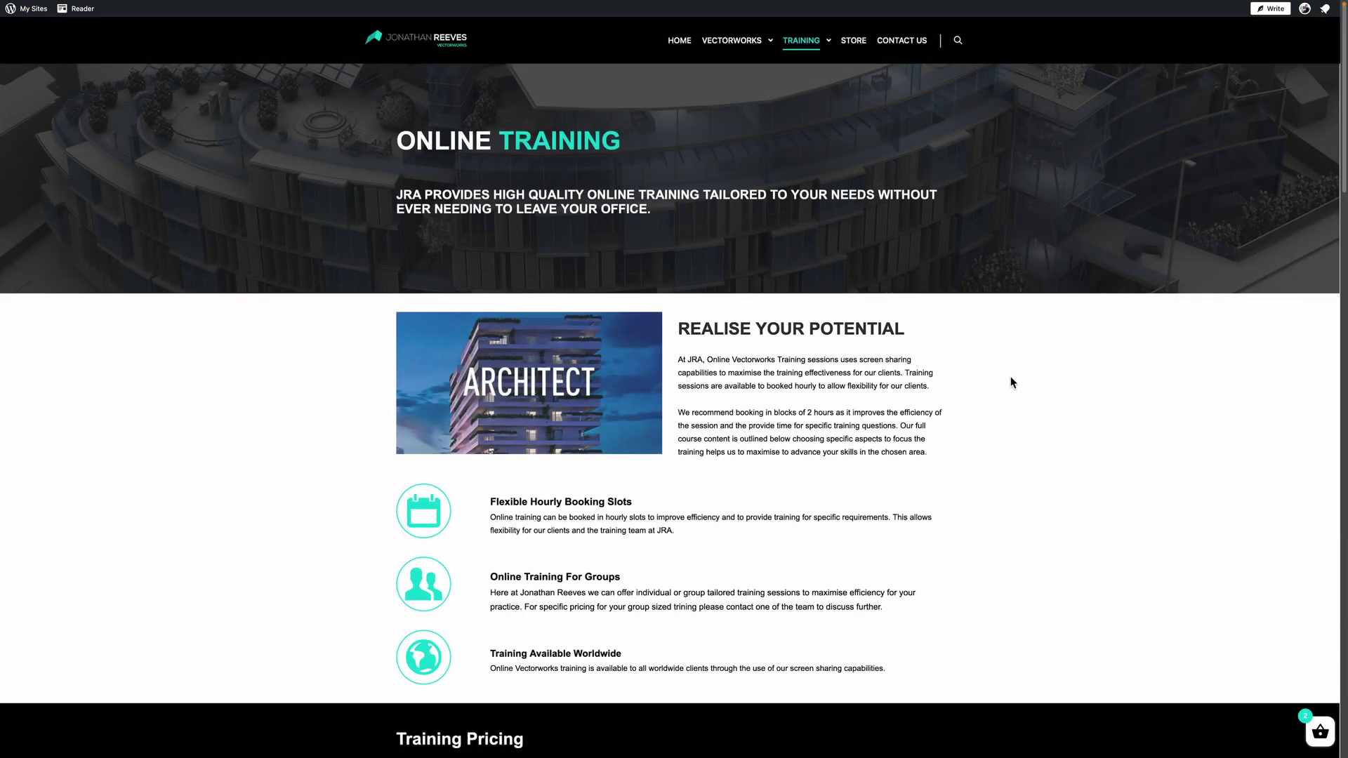
scroll(997, 395, "down", 3)
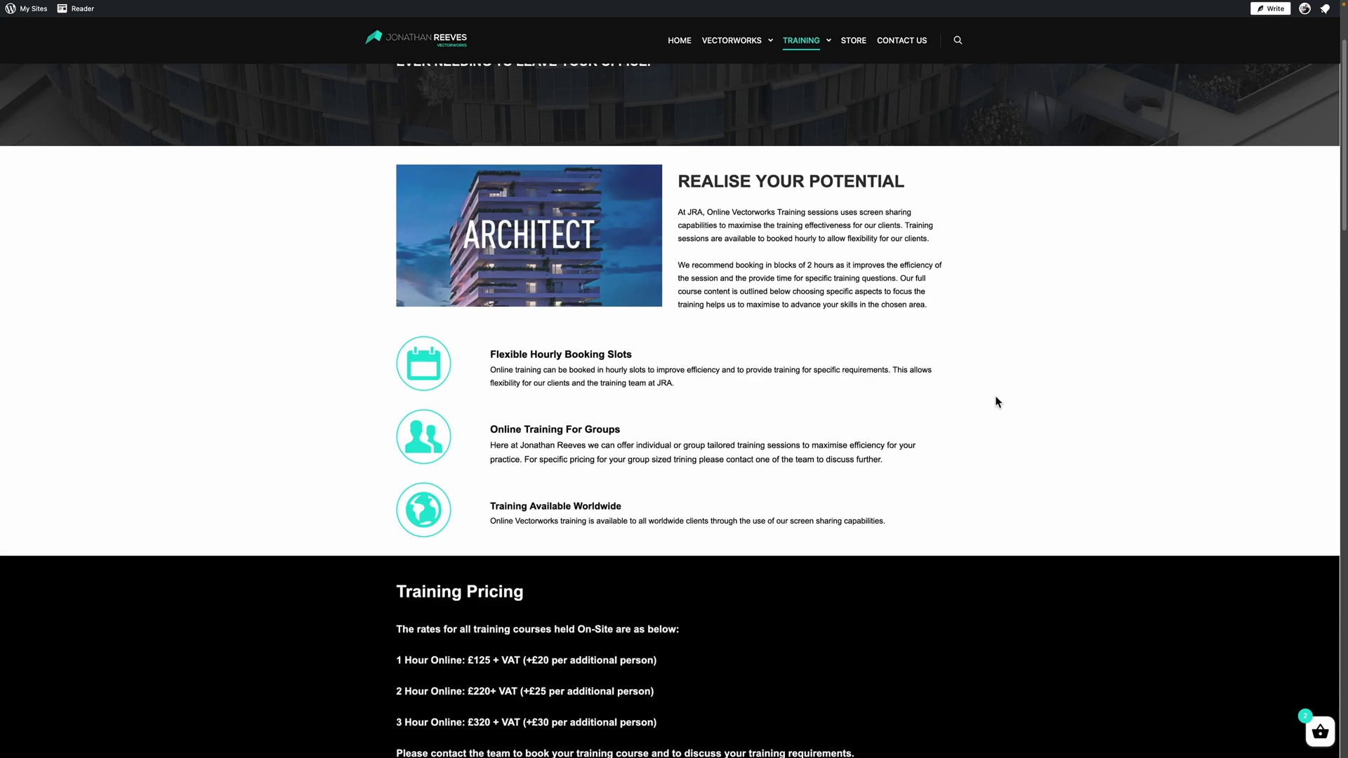
scroll(996, 398, "down", 4)
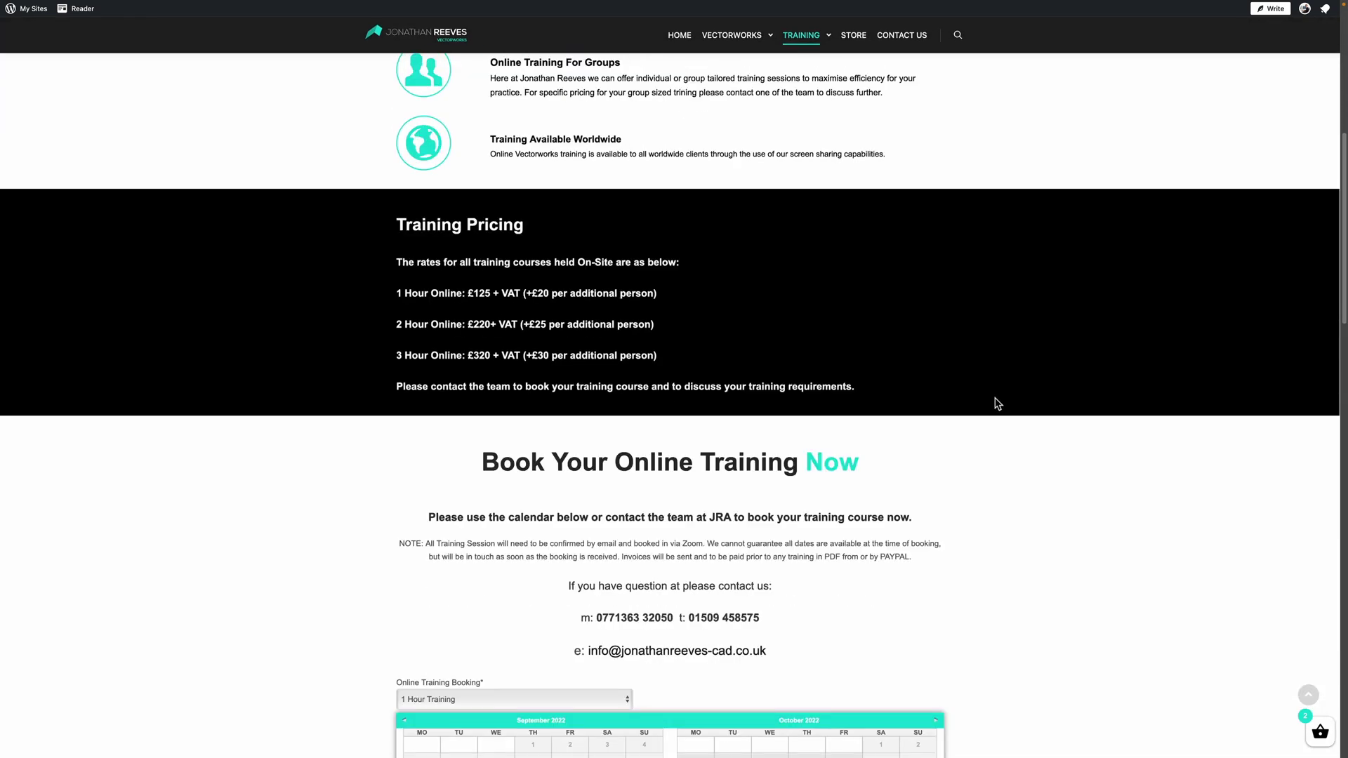
scroll(945, 533, "down", 4)
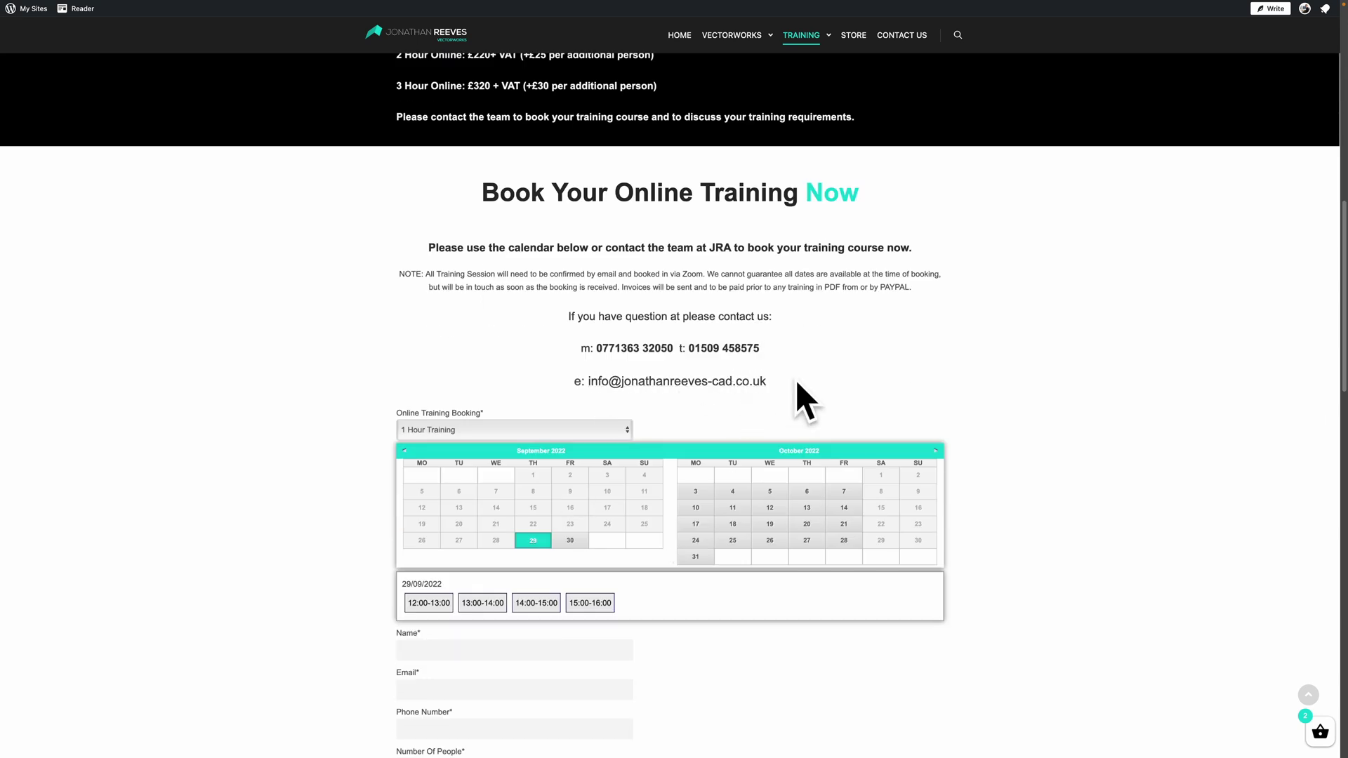
scroll(942, 391, "down", 3)
scroll(996, 396, "down", 7)
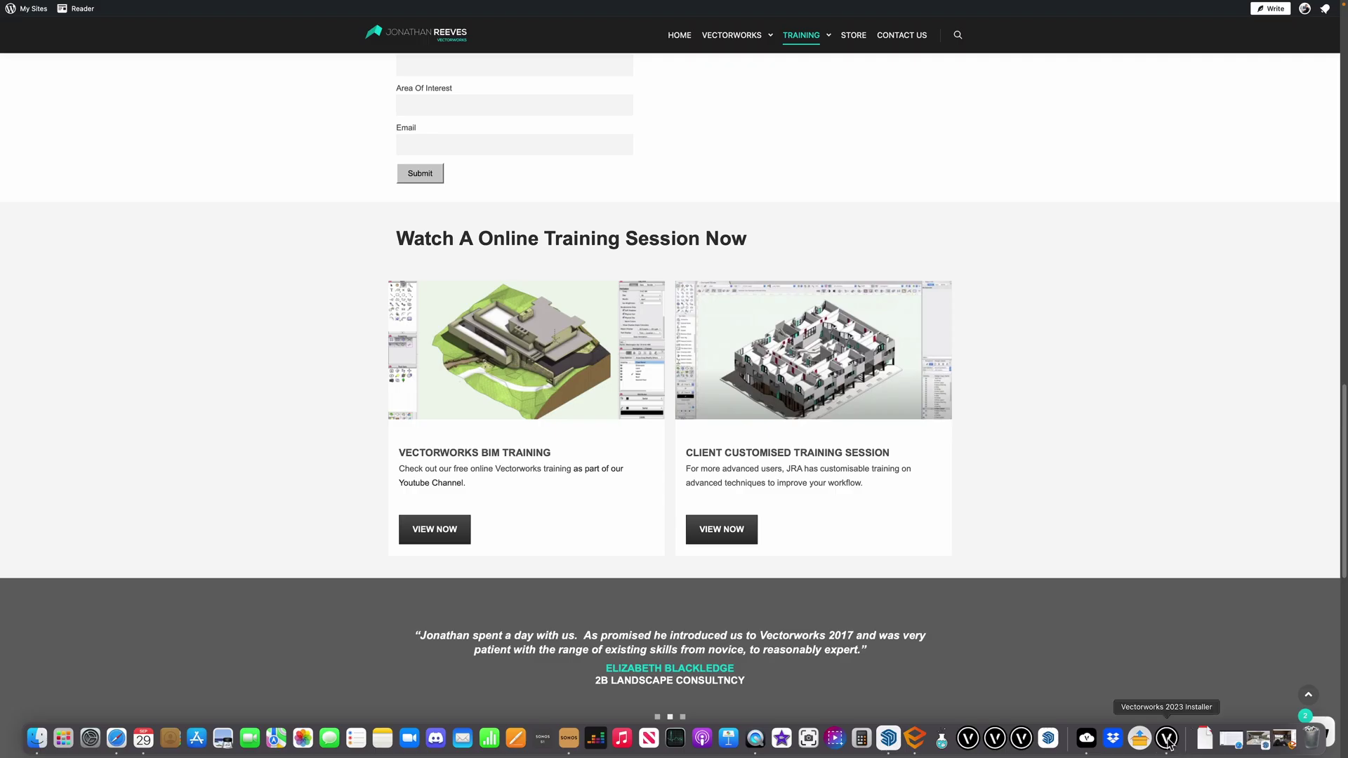
left_click(1163, 741)
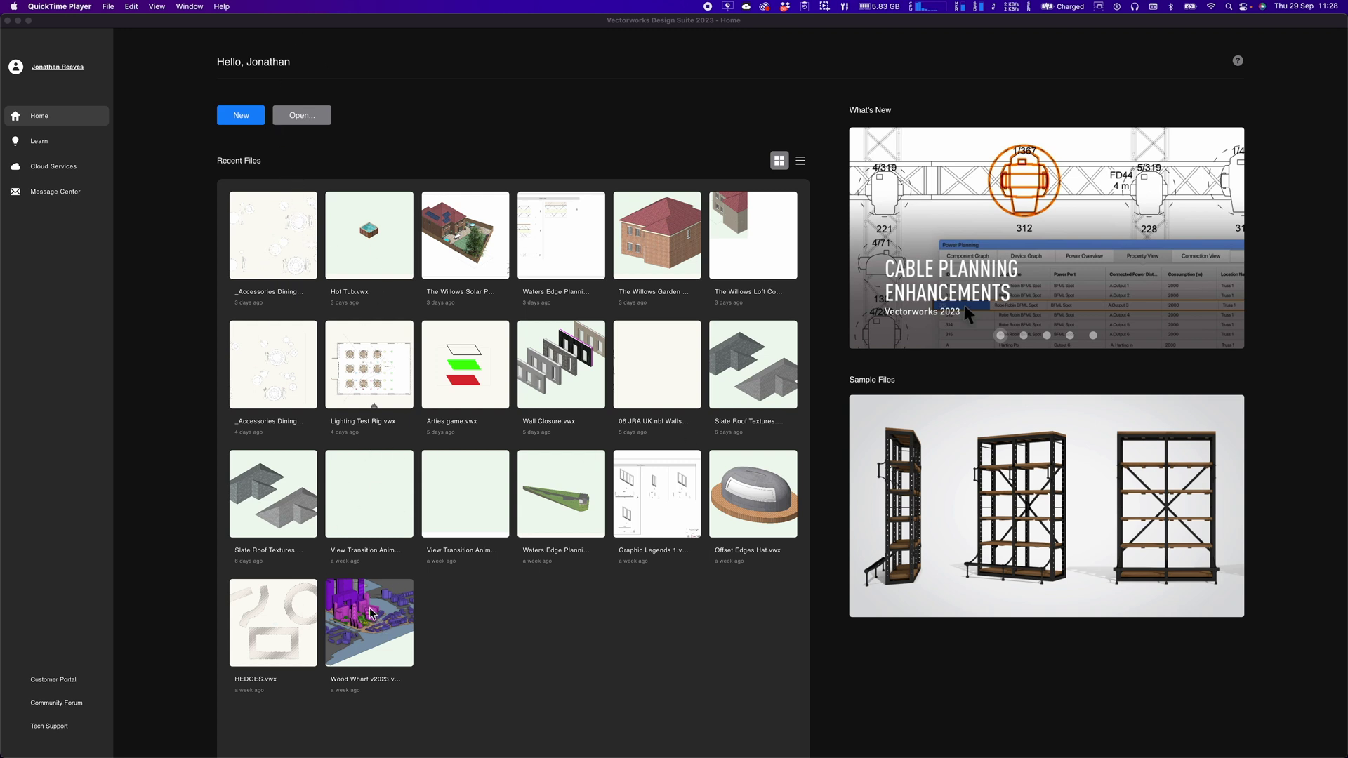
Open Wood Wharf v2023 full screen, fit the site in view, and zoom into the waterfront
double_click(375, 627)
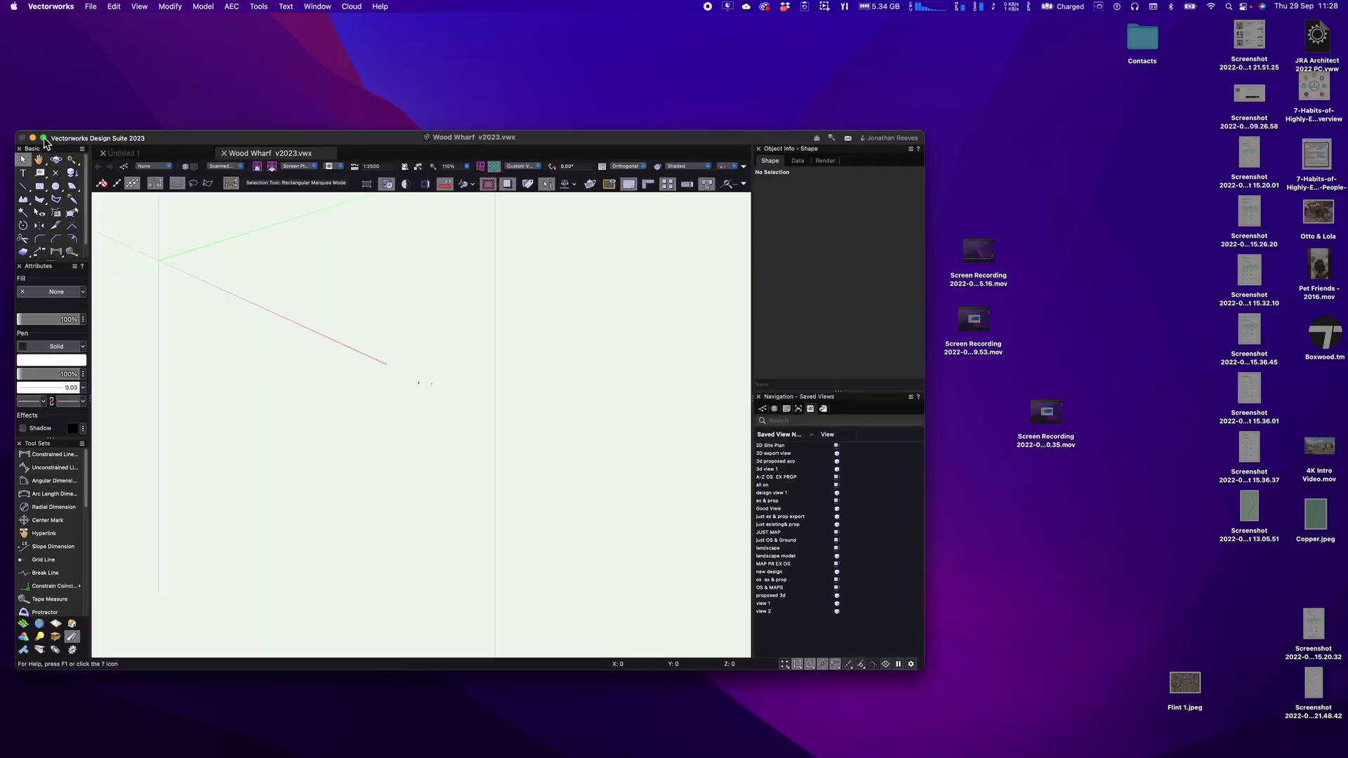
left_click(45, 140)
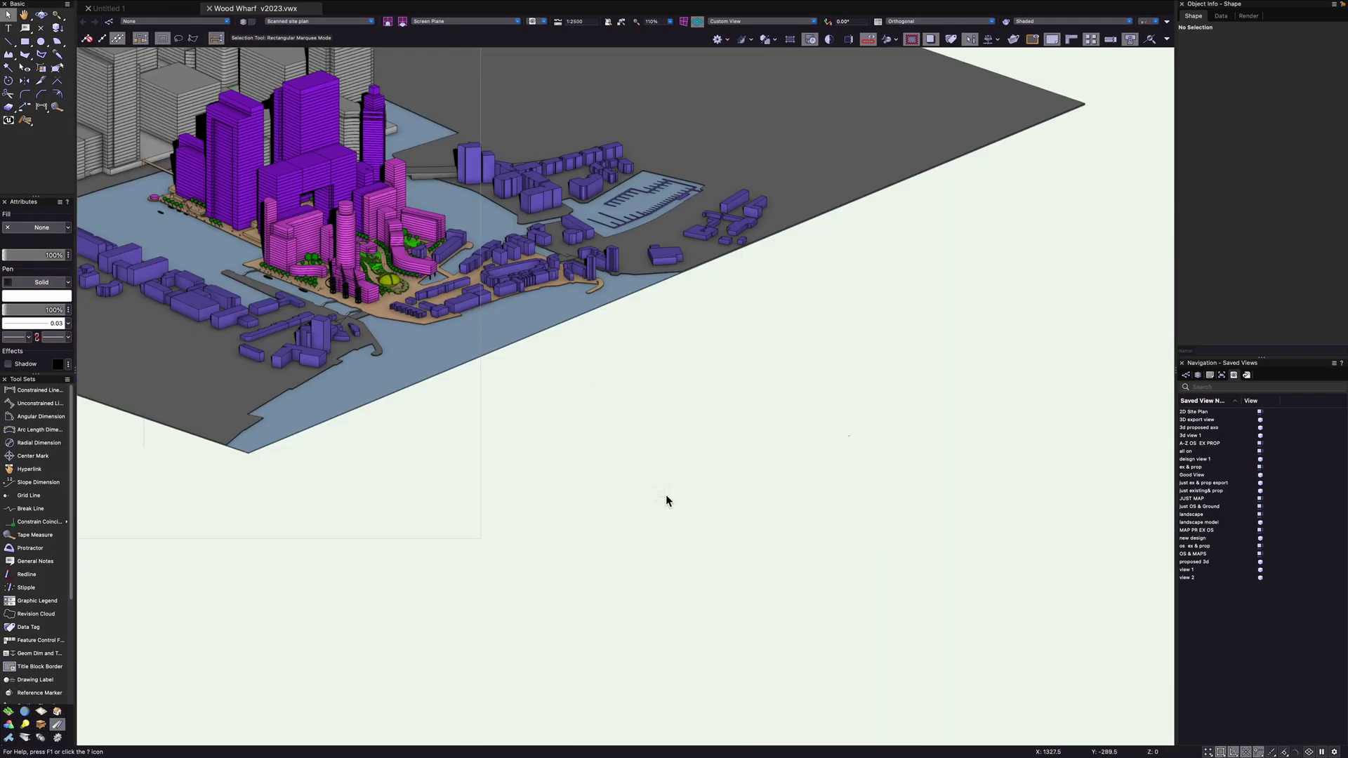
key("super+6")
key("c")
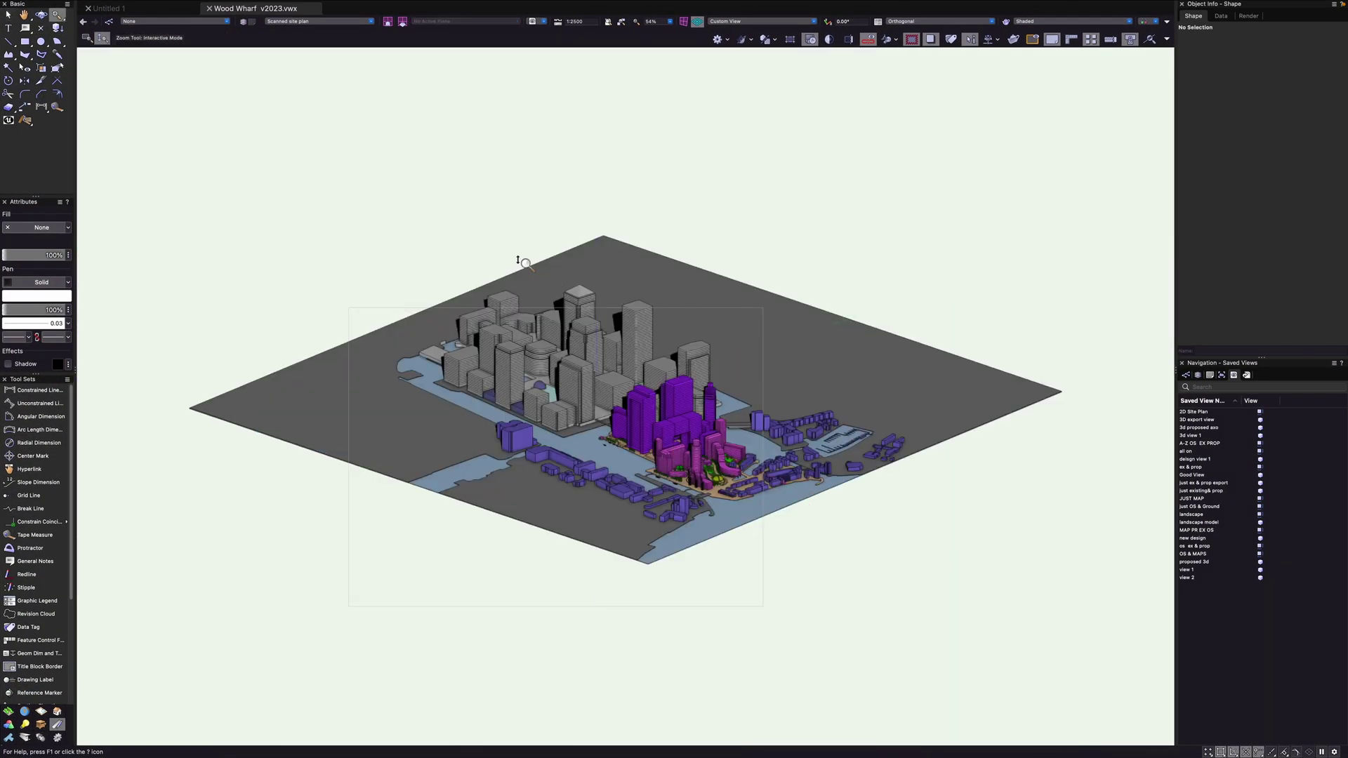
left_click_drag(704, 421, 705, 390)
Fly around the model and closer to the pink tower cluster
key("shift+c")
left_click_drag(695, 466, 644, 486)
scroll(671, 475, "down", 3)
scroll(680, 474, "up", 6)
scroll(644, 485, "up", 3)
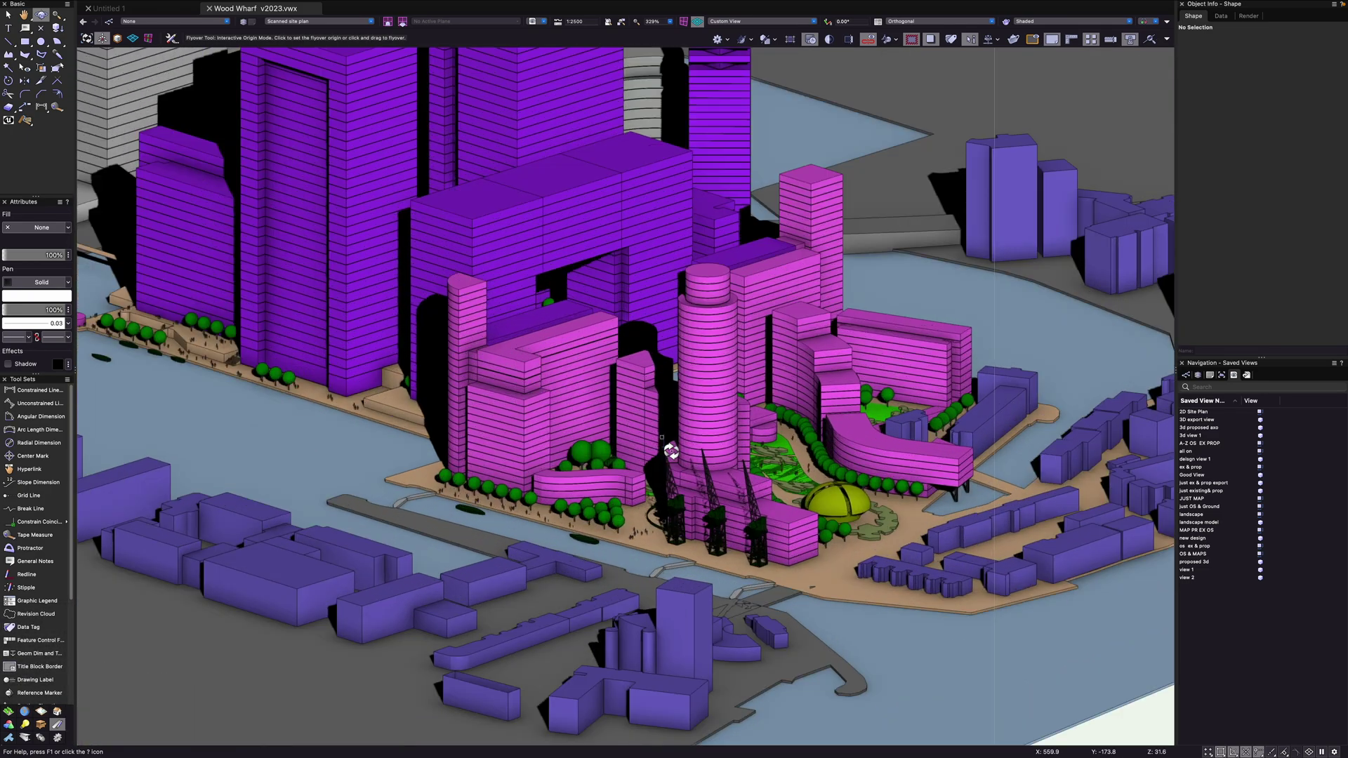
left_click_drag(740, 422, 728, 430)
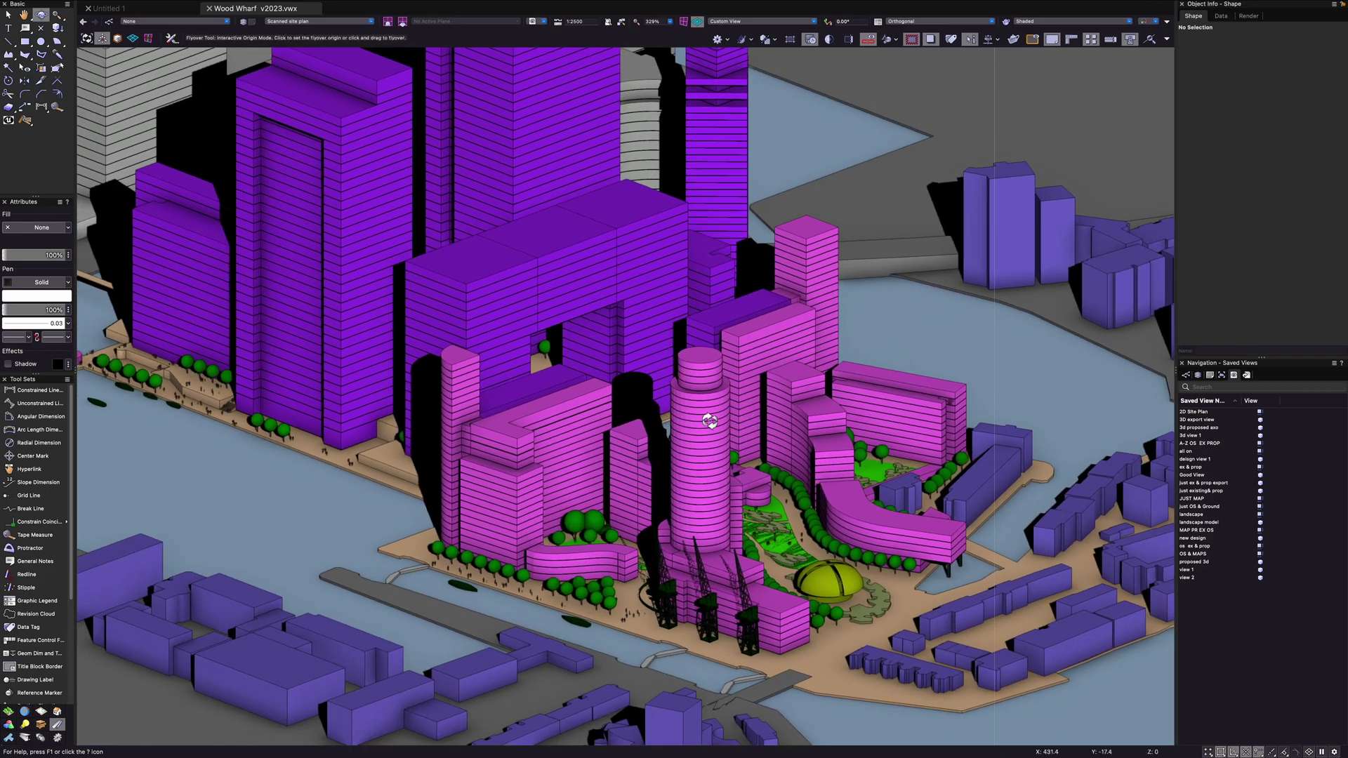
Check the top, right, right rear isometric and top plan views, ending on right isometric
key("5")
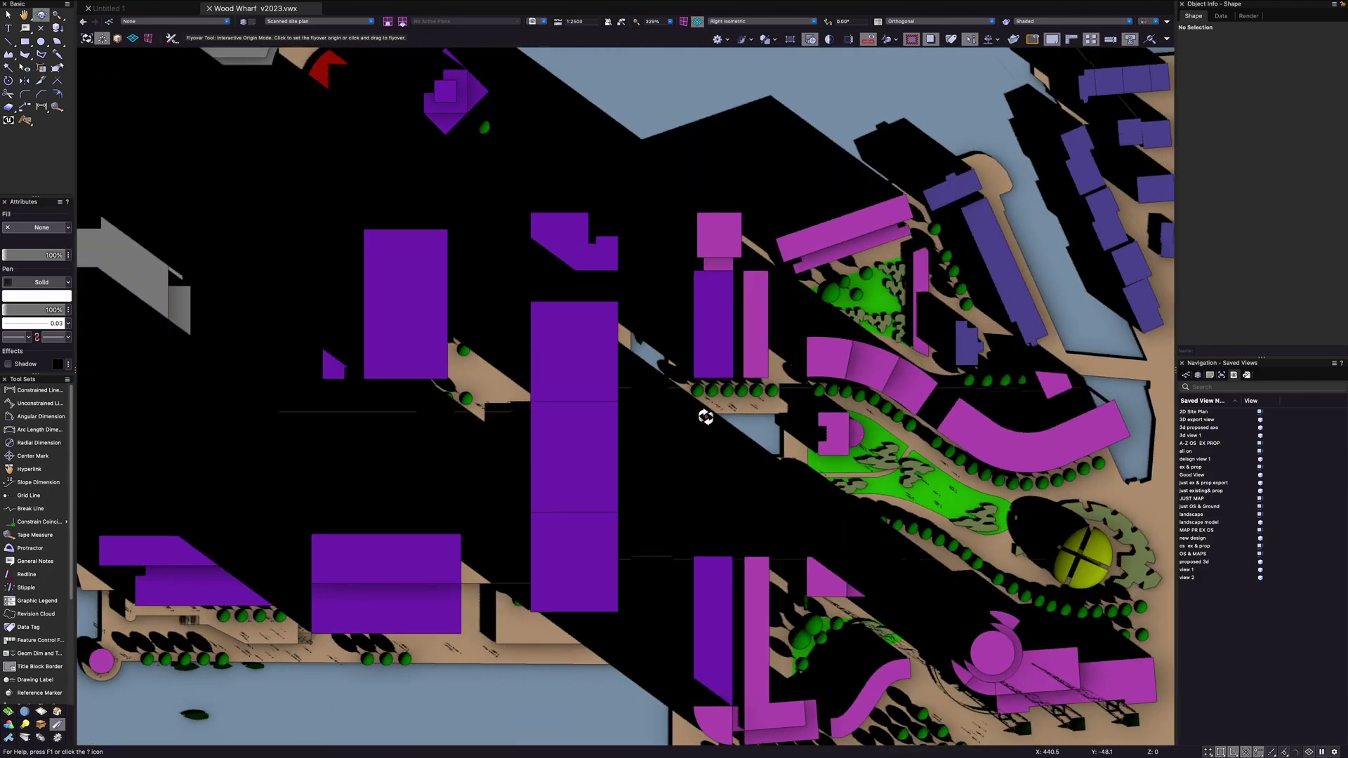
key("6")
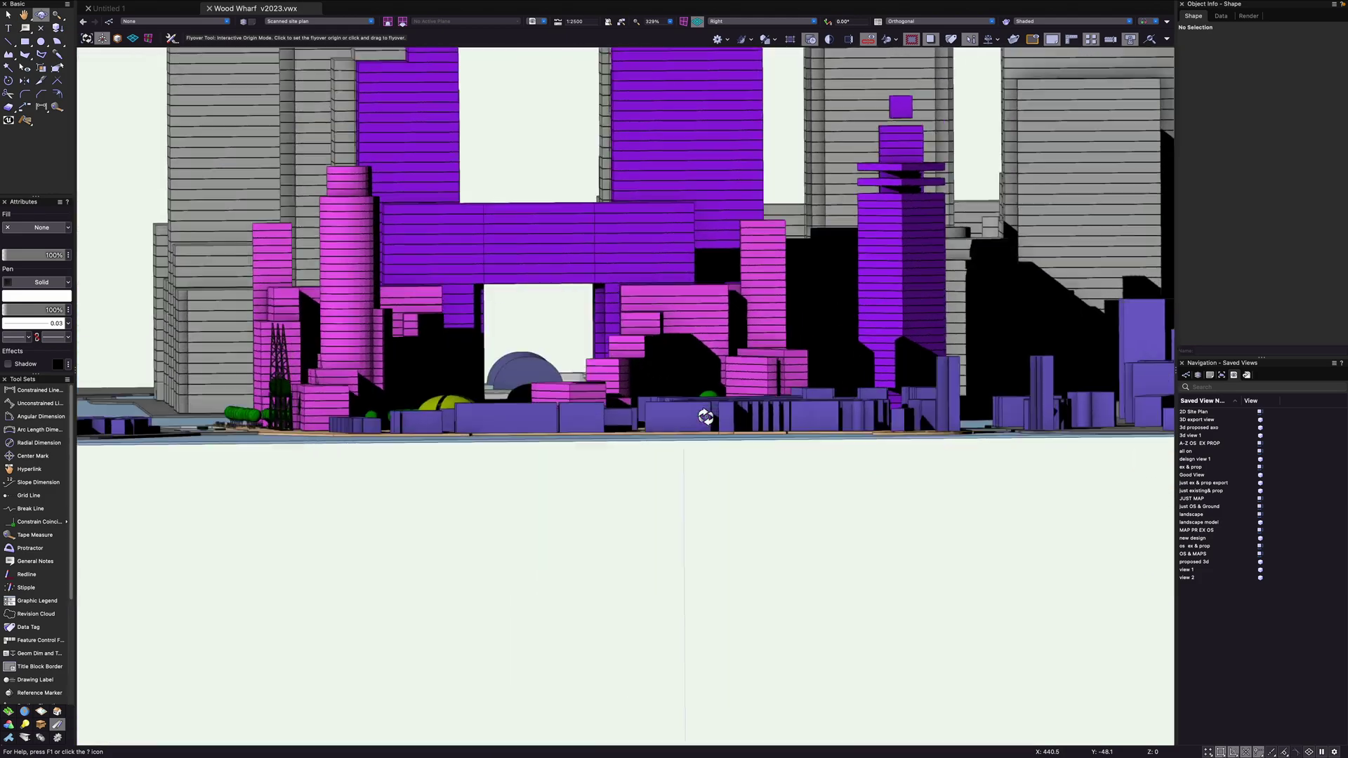
key("9")
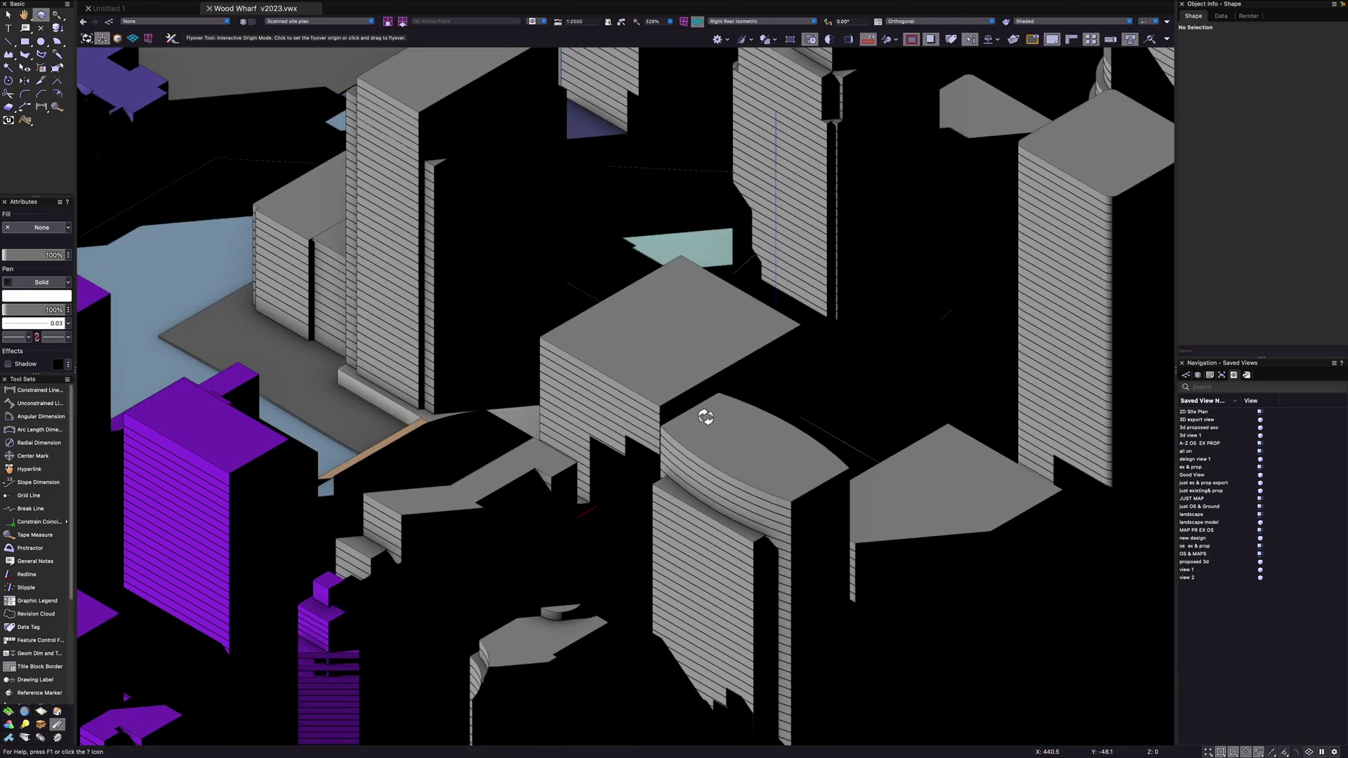
key("0")
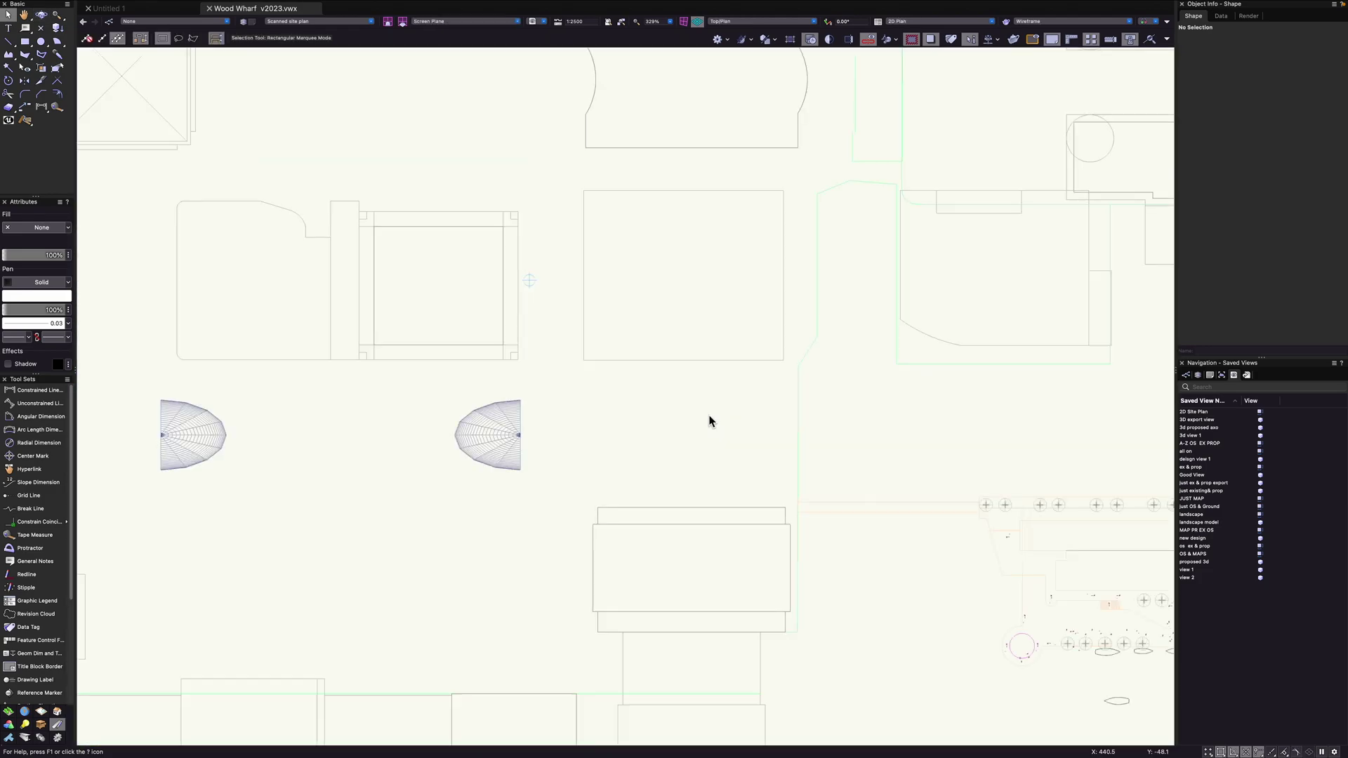
key("3")
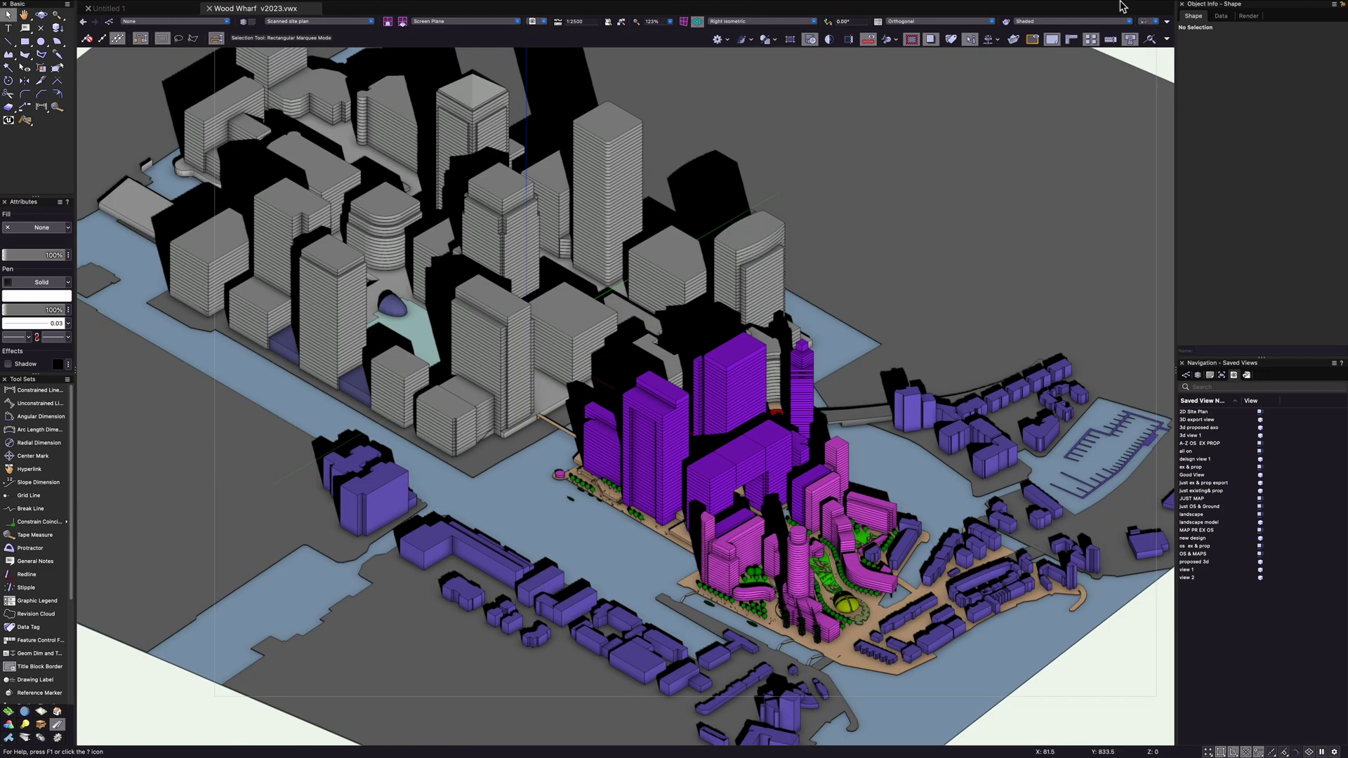
mouse_move(1121, 6)
Open The Willows Solar PV.vwx from the Home screen's recent files and select its sheet viewport
left_click(1245, 23)
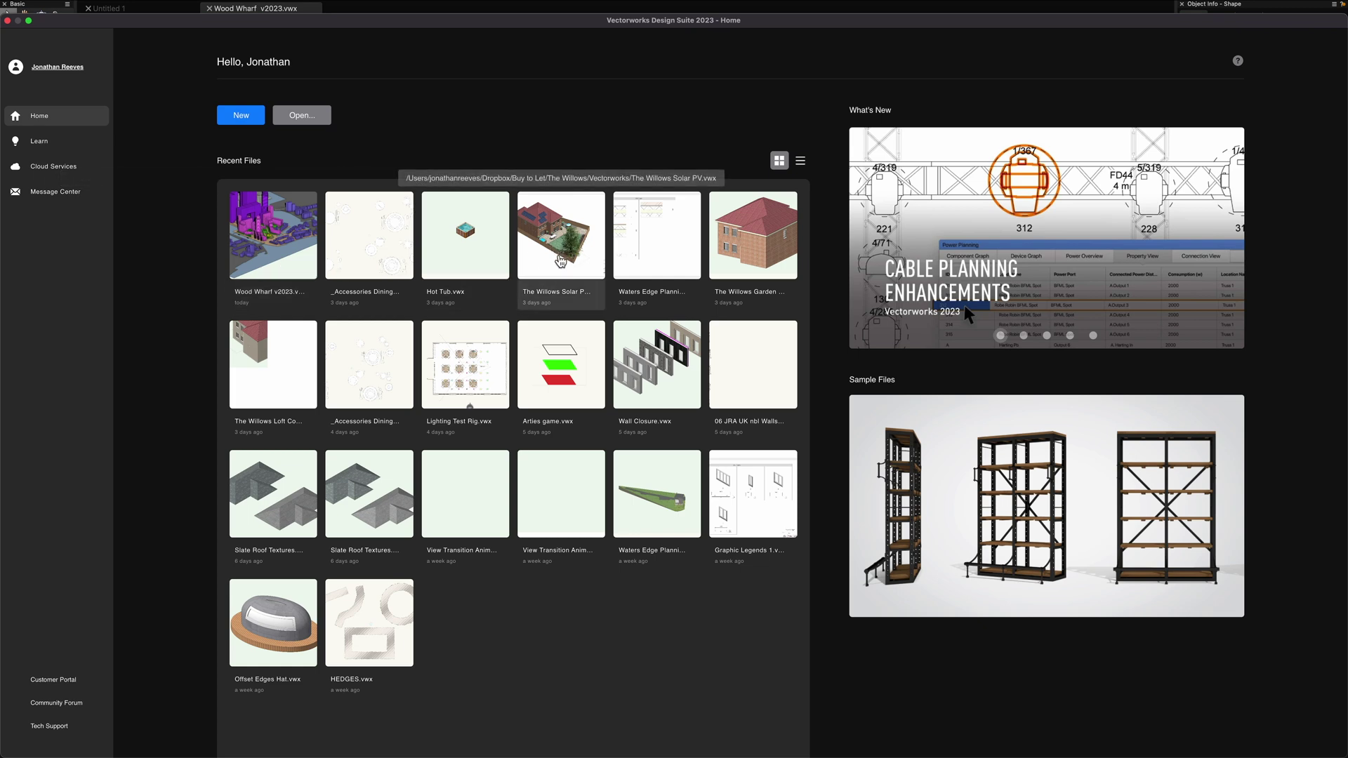
left_click(560, 261)
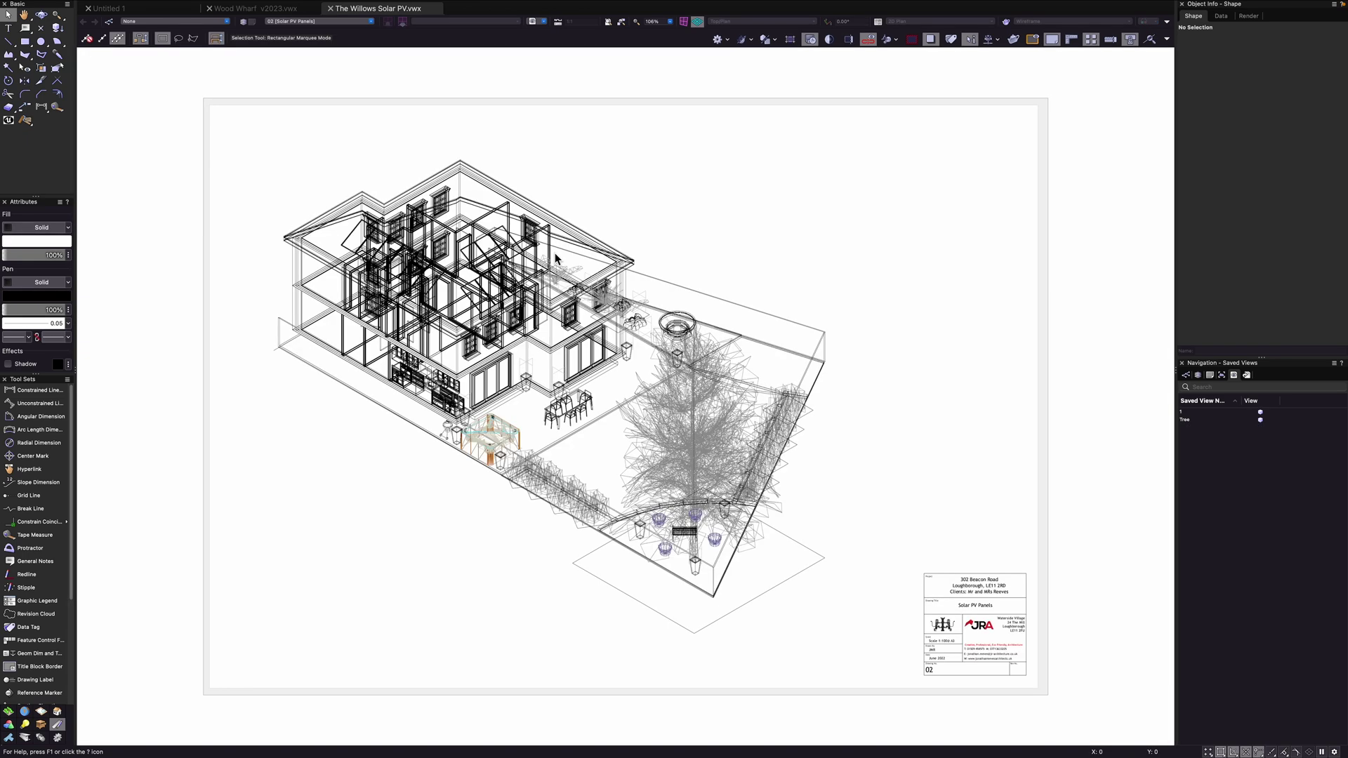
left_click(568, 287)
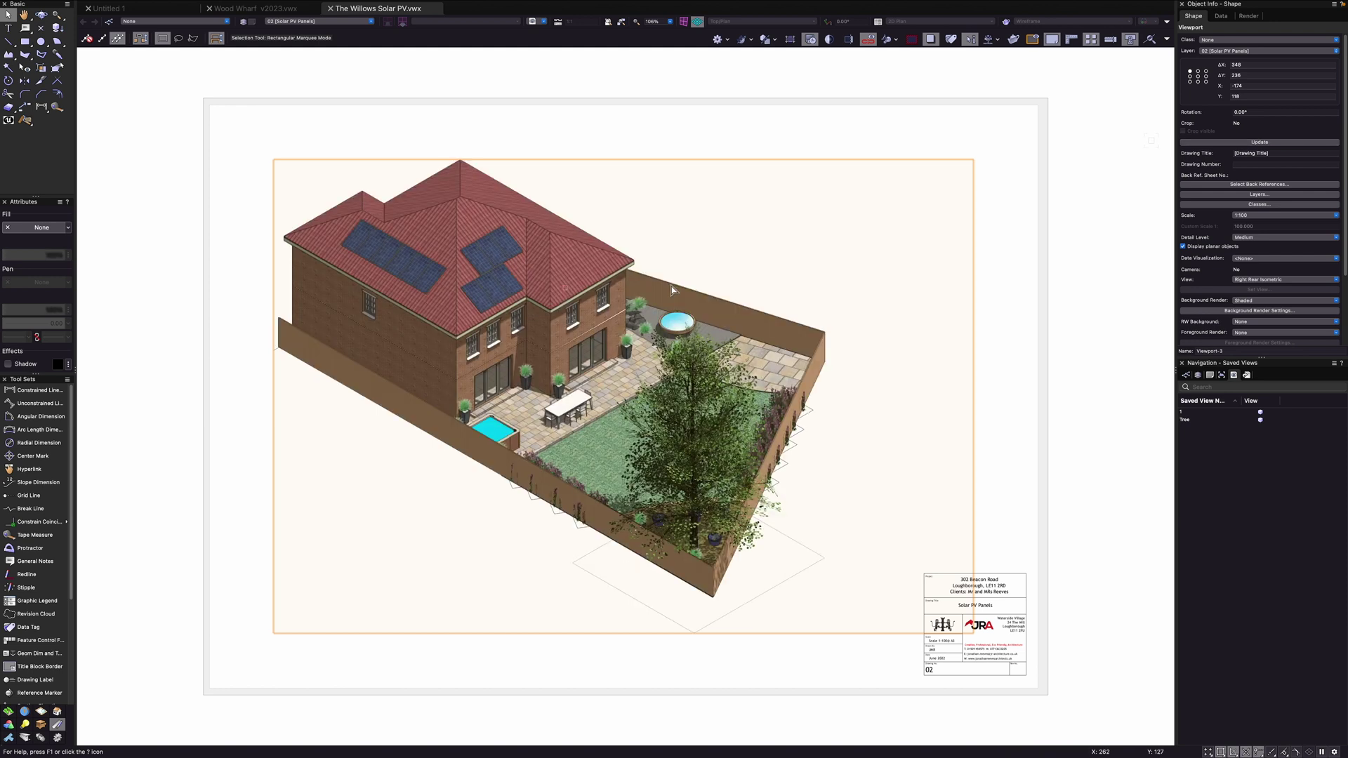
Deselect the viewport, zoom in on the rendered house, then go back to the Home screen
left_click(698, 142)
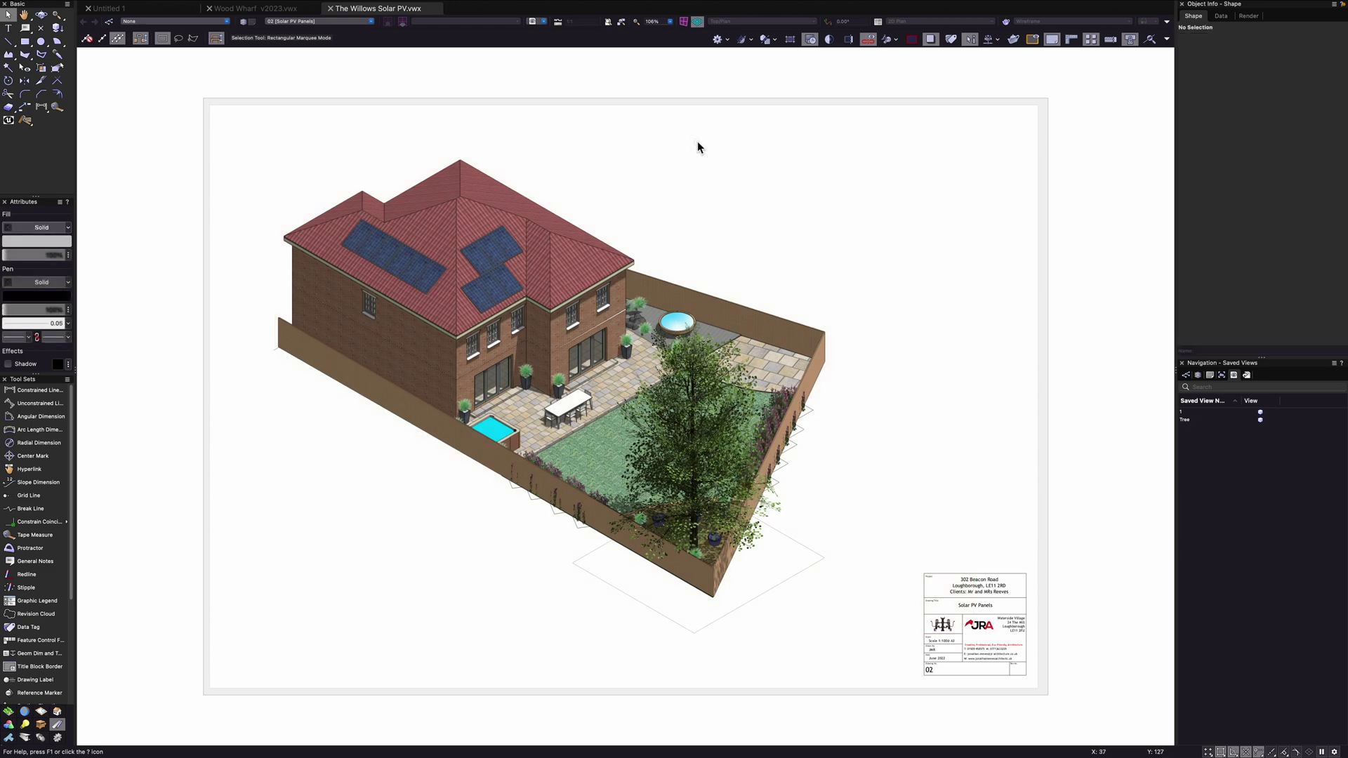
scroll(632, 403, "up", 1)
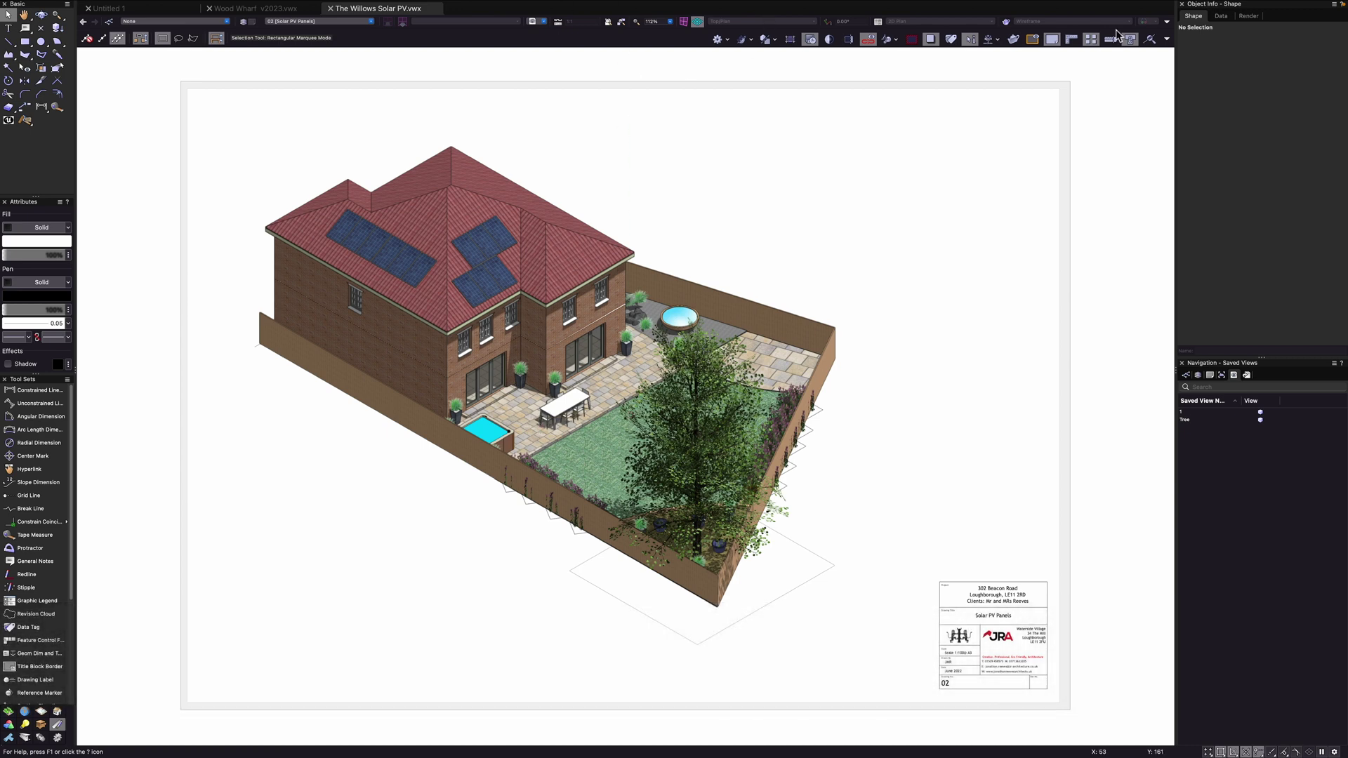
mouse_move(1156, 11)
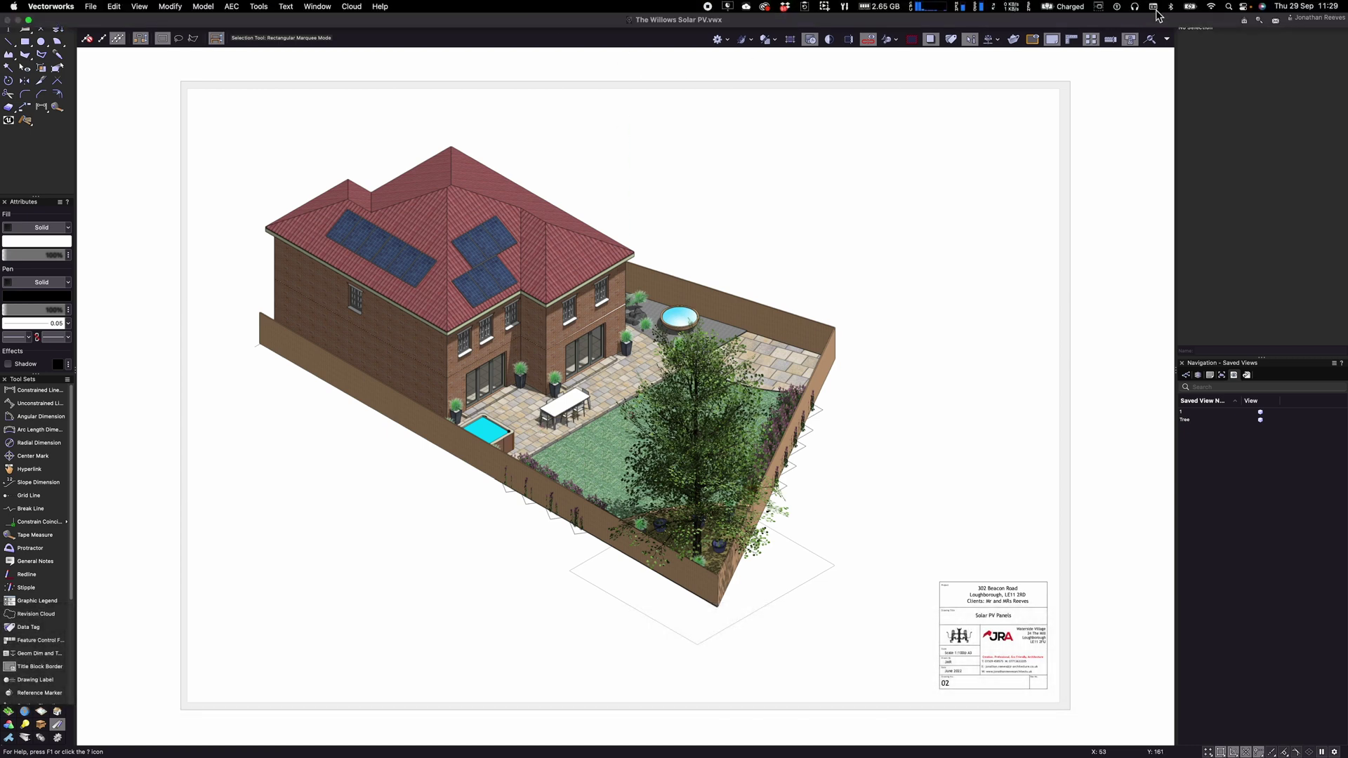
left_click(1246, 22)
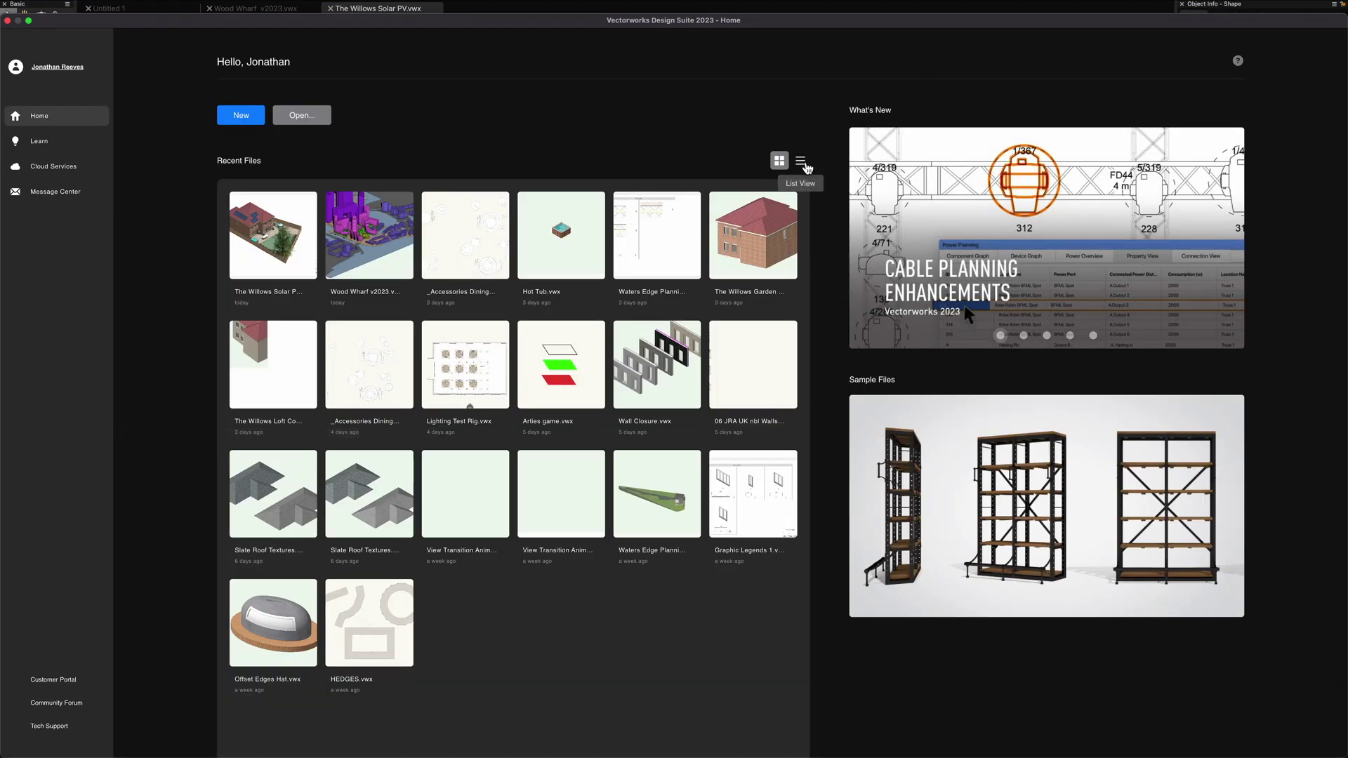
Page What's New to Graphic Legends and open its Vectorworks University article in Safari
left_click(801, 162)
left_click(781, 162)
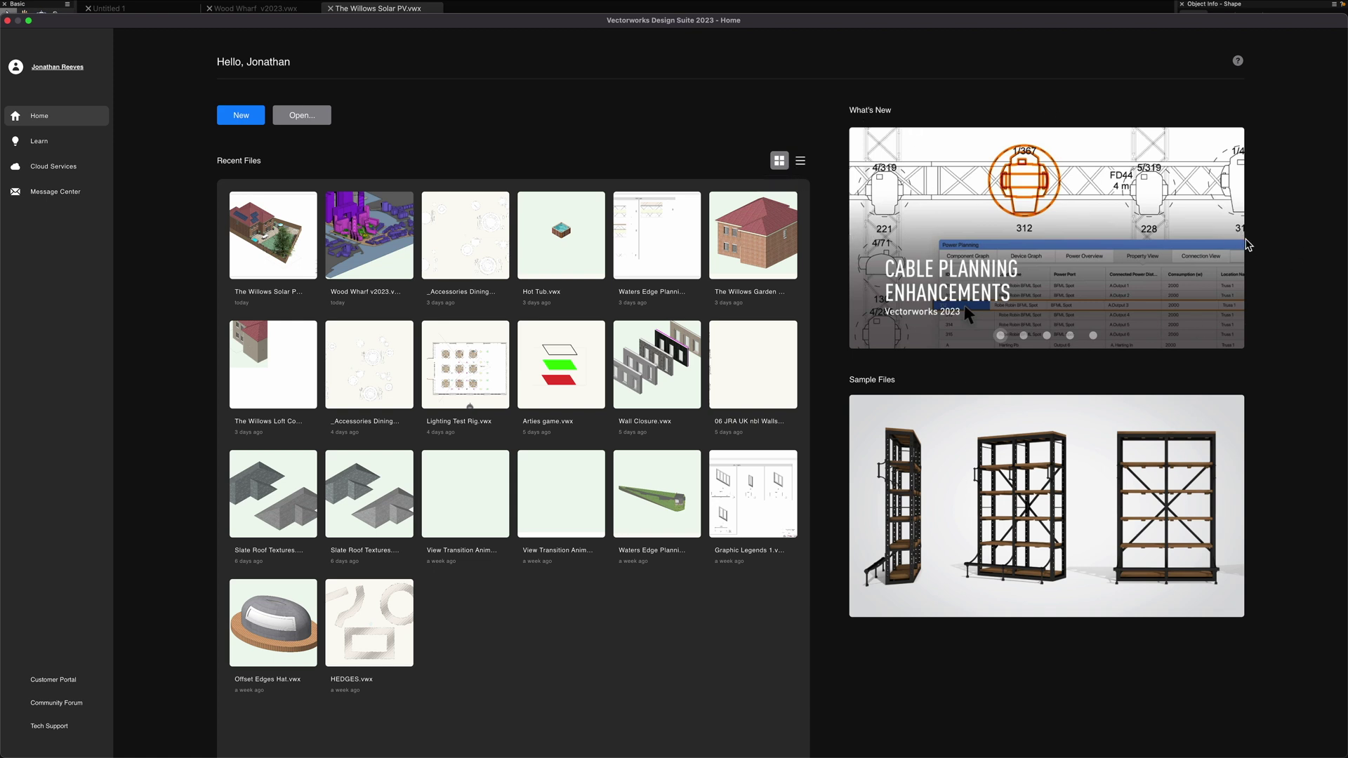
left_click(1235, 241)
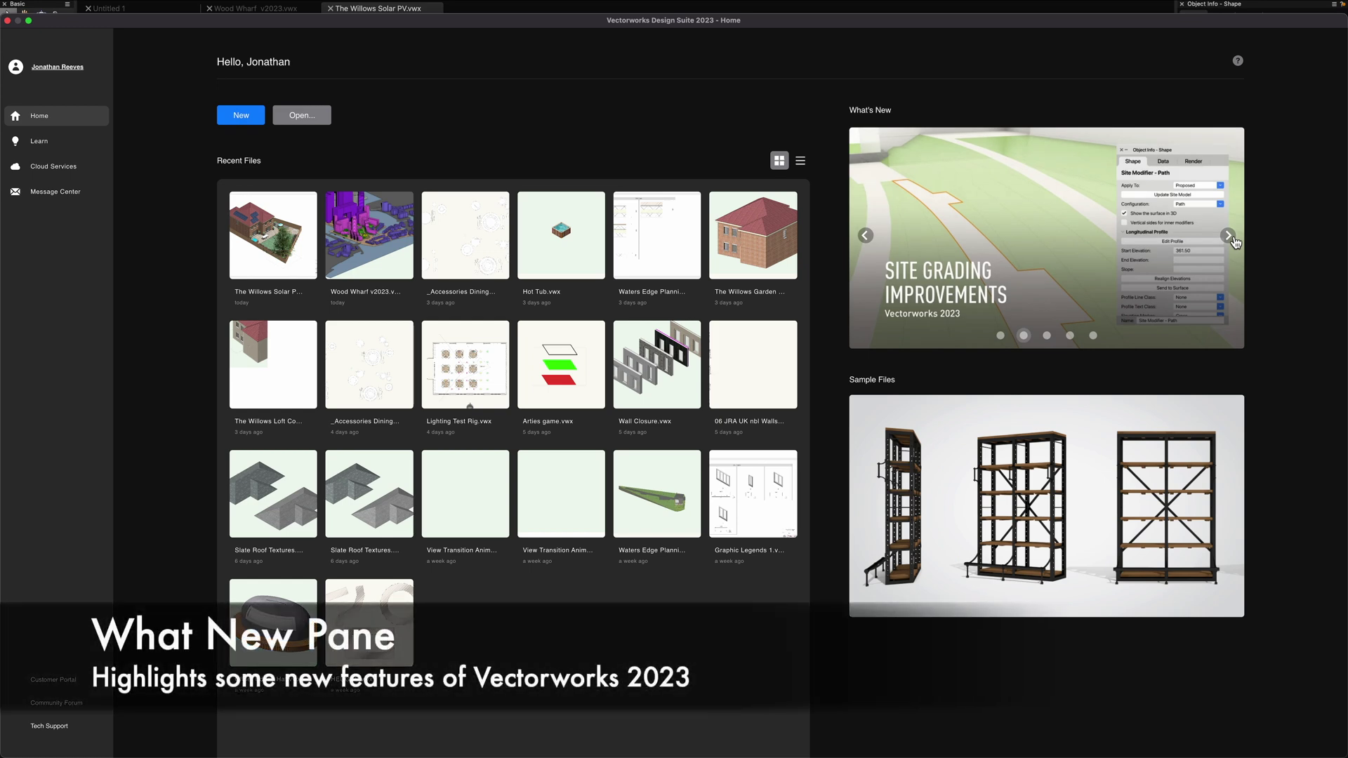
left_click(1233, 238)
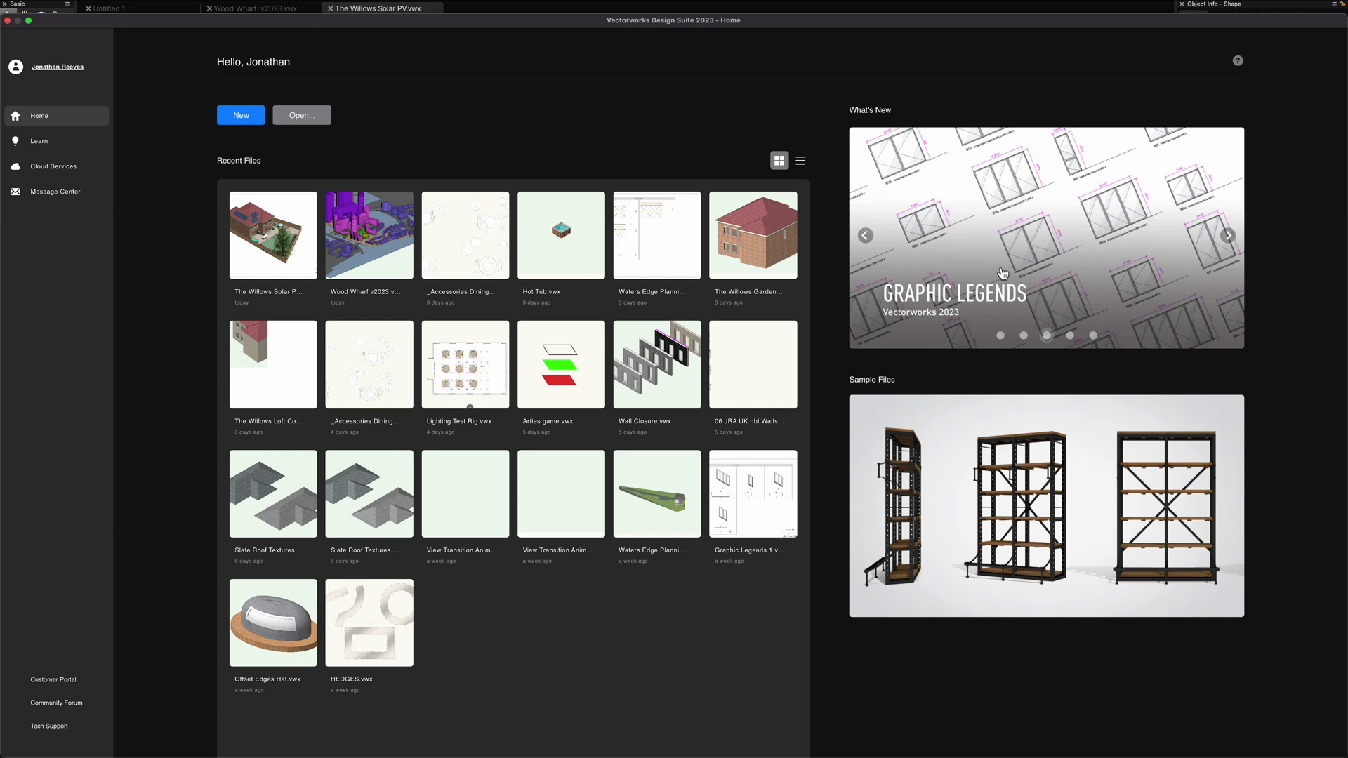
left_click(1004, 267)
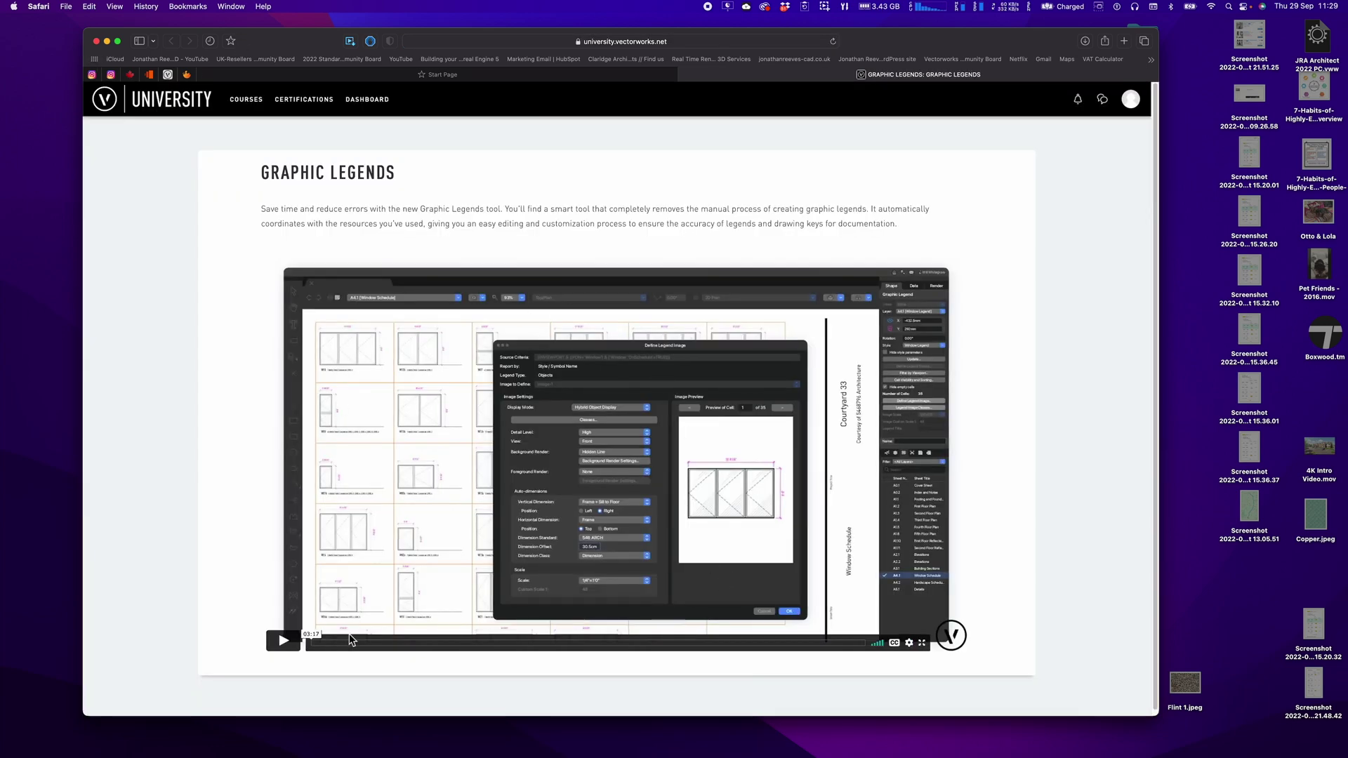
Play the Graphic Legends tutorial video on the Vectorworks University page
left_click(286, 644)
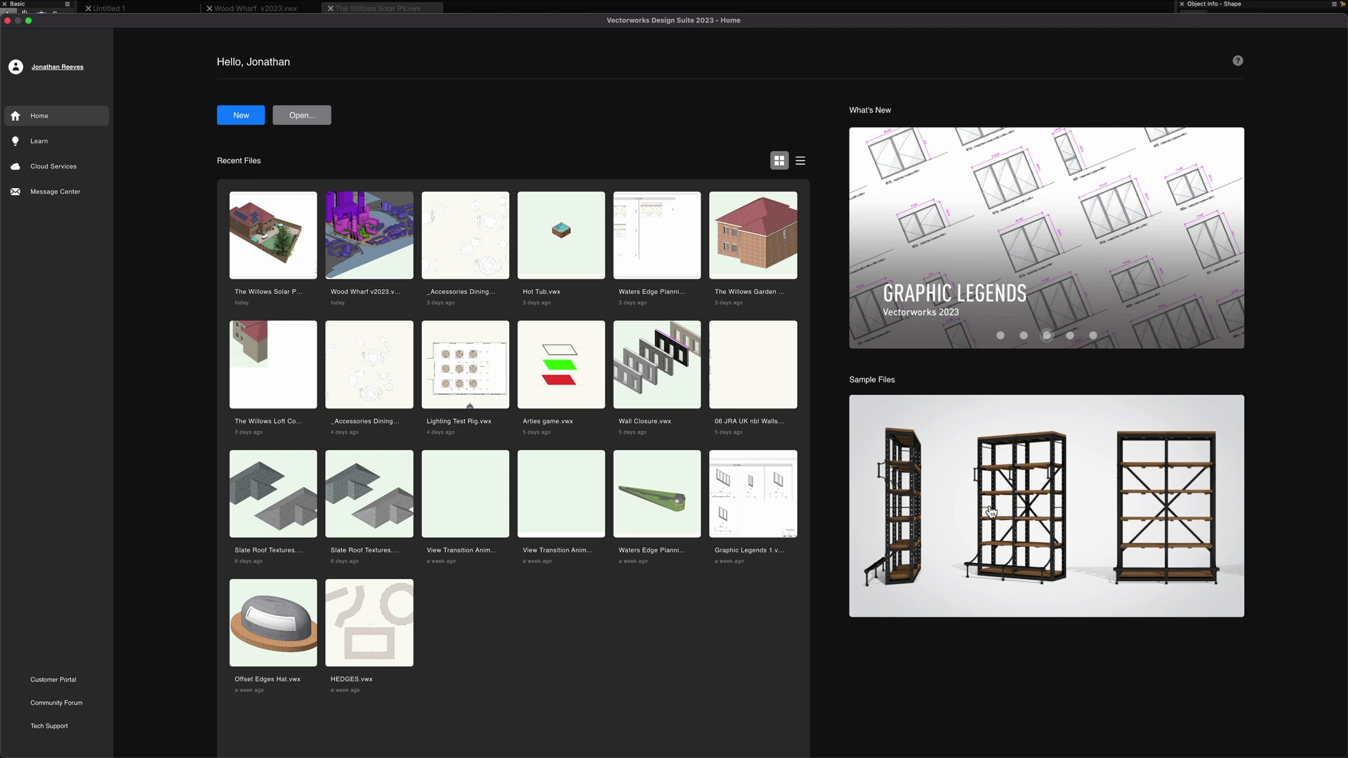
Open the Vectorworks University Sample Projects courses from the Sample Files banner
left_click(1016, 511)
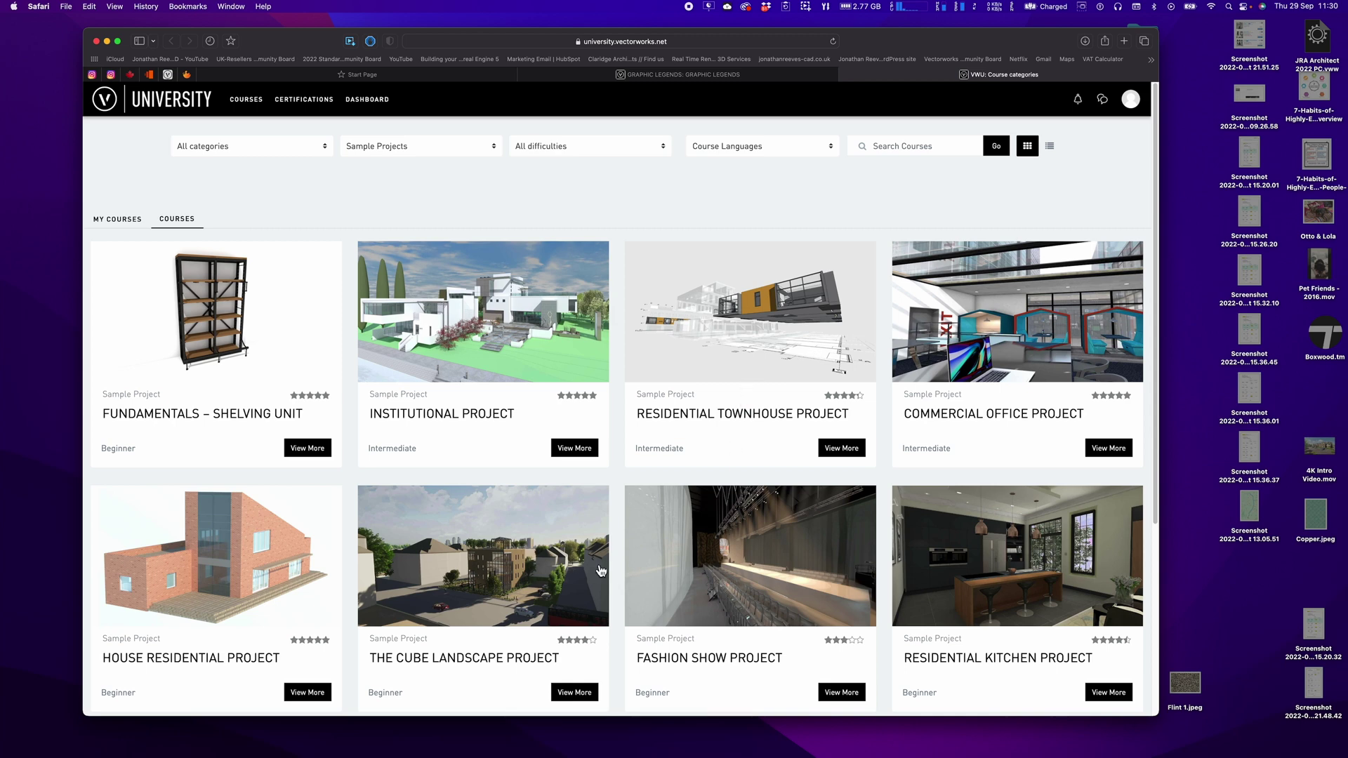
Browse the Sample Projects courses down to Urban Residence Project, then return to Vectorworks
scroll(767, 564, "down", 5)
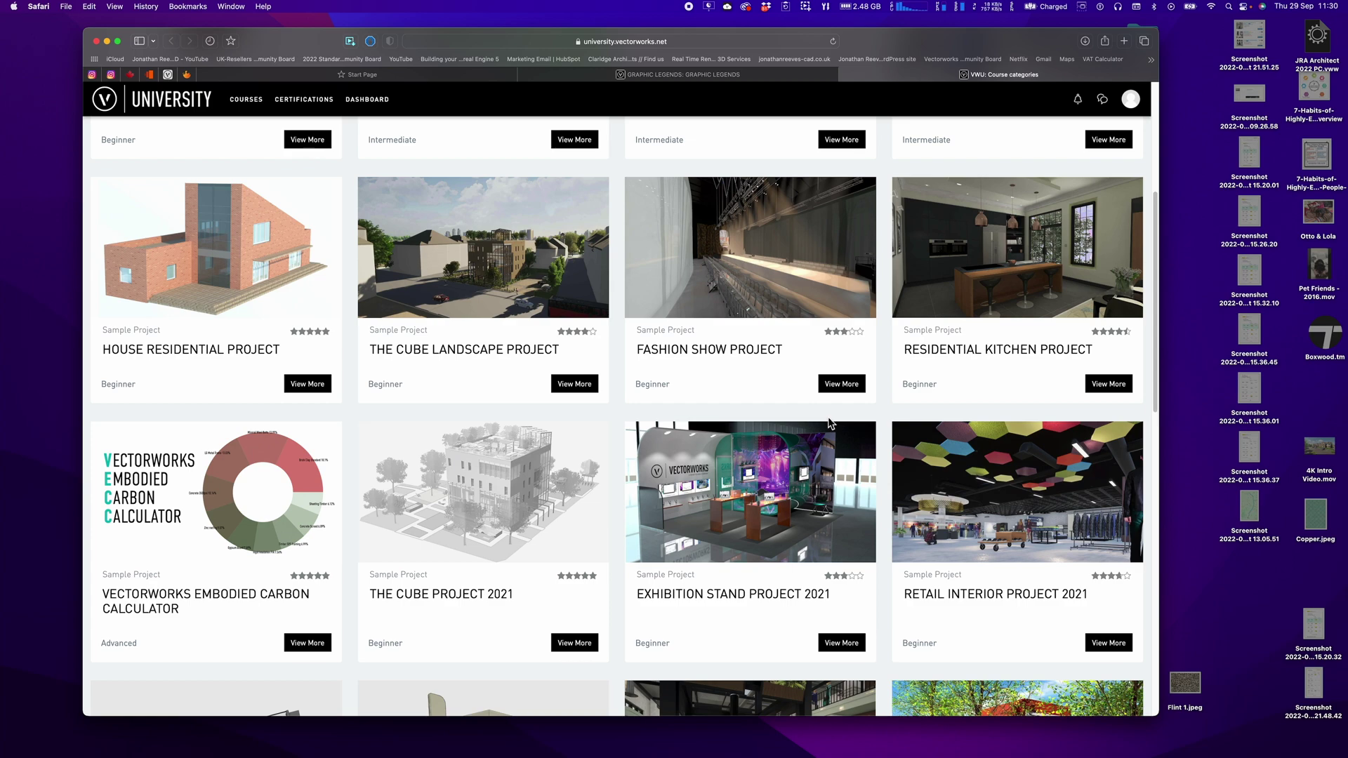
scroll(831, 425, "down", 5)
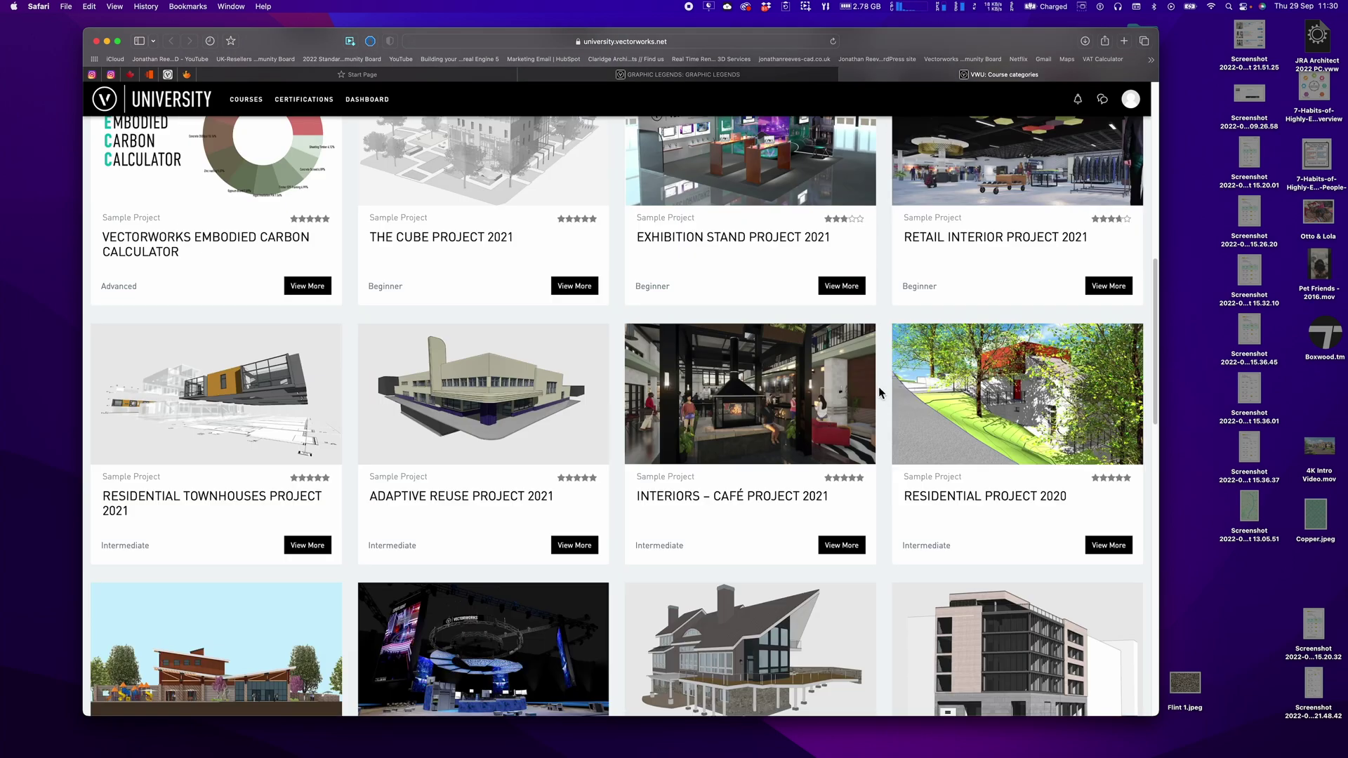
scroll(878, 386, "down", 6)
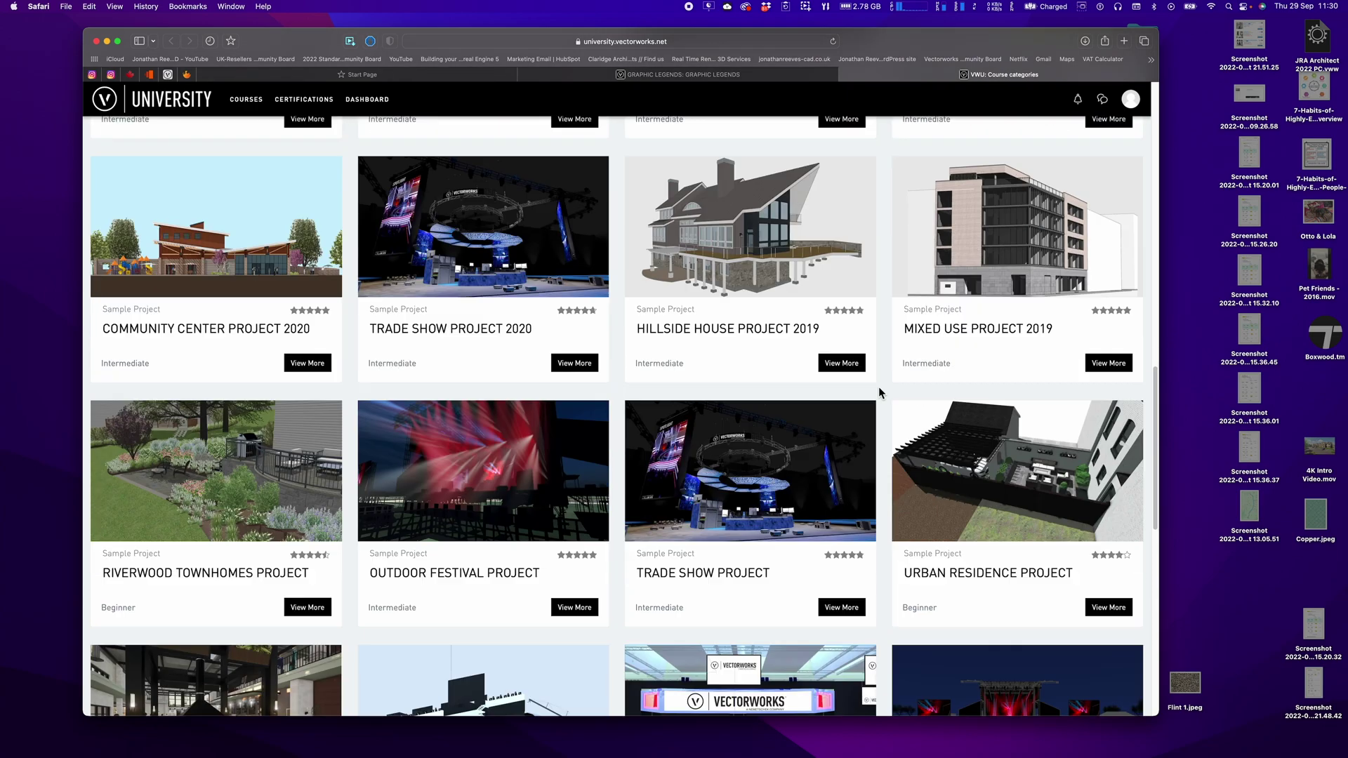
scroll(878, 393, "down", 2)
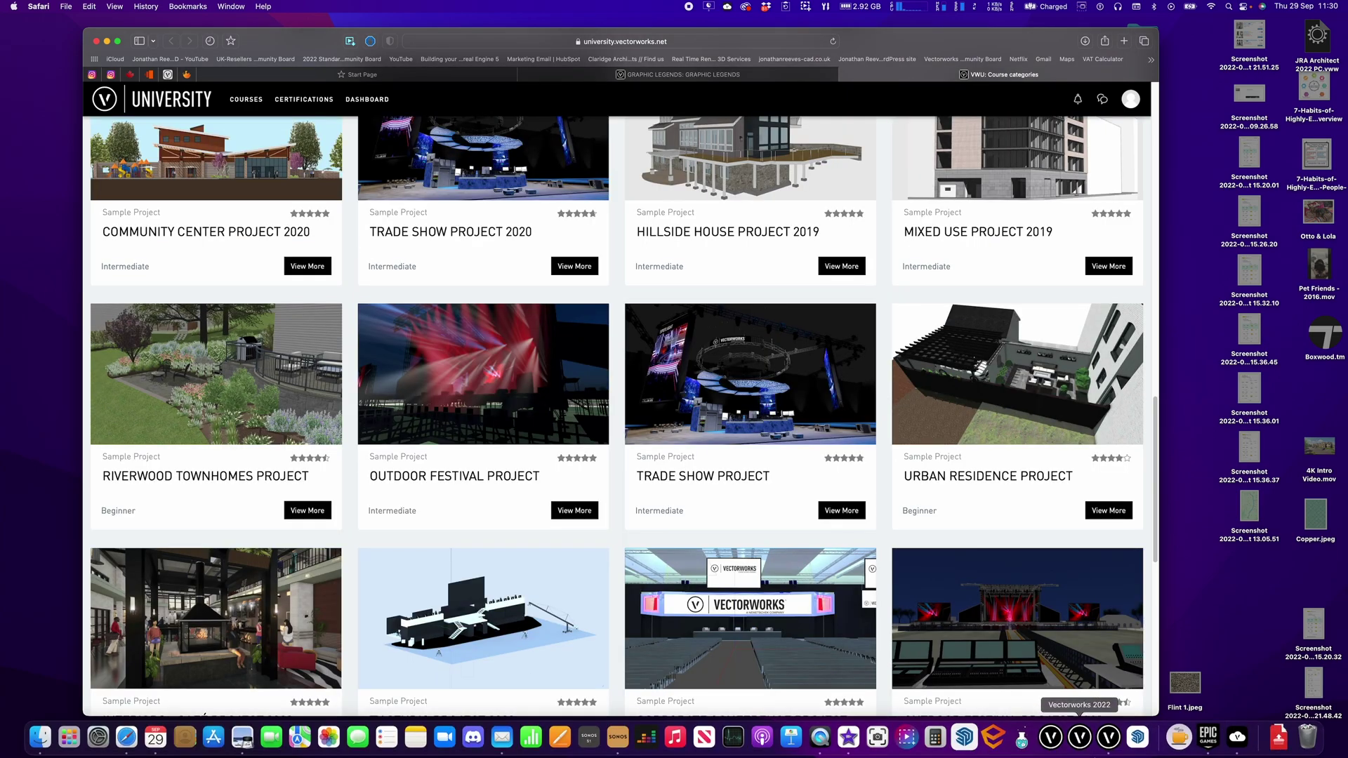
left_click(1099, 746)
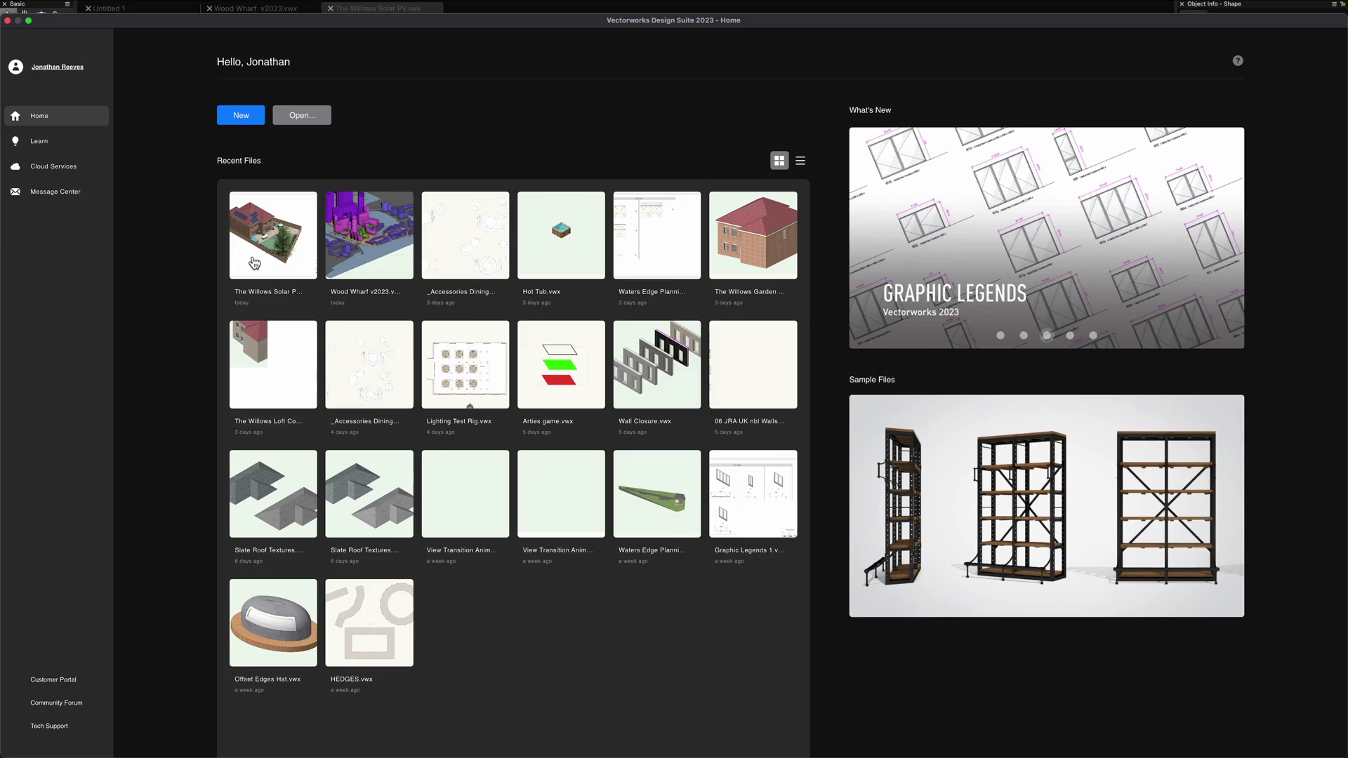
Show the Learn page and advance Did You Know tips to 'Learn More About Your Tools'
left_click(39, 144)
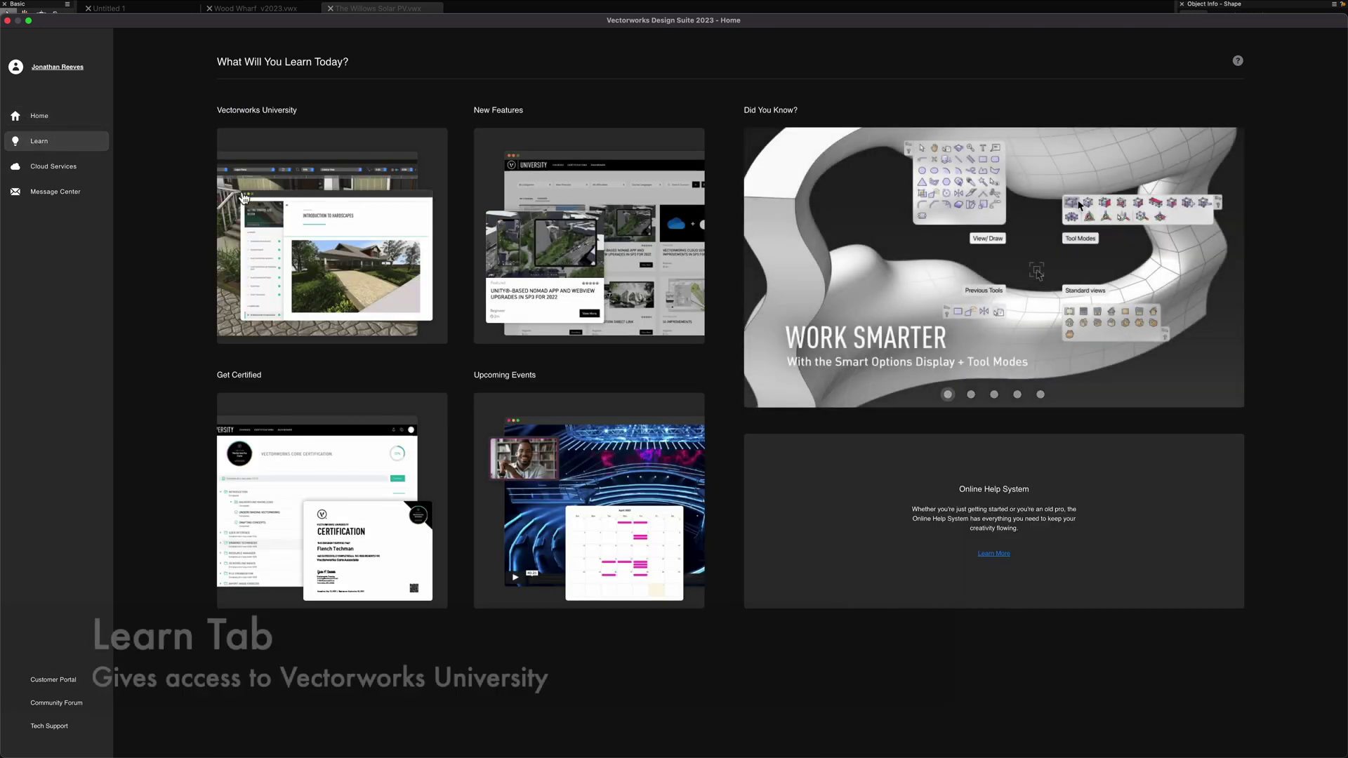
mouse_move(353, 280)
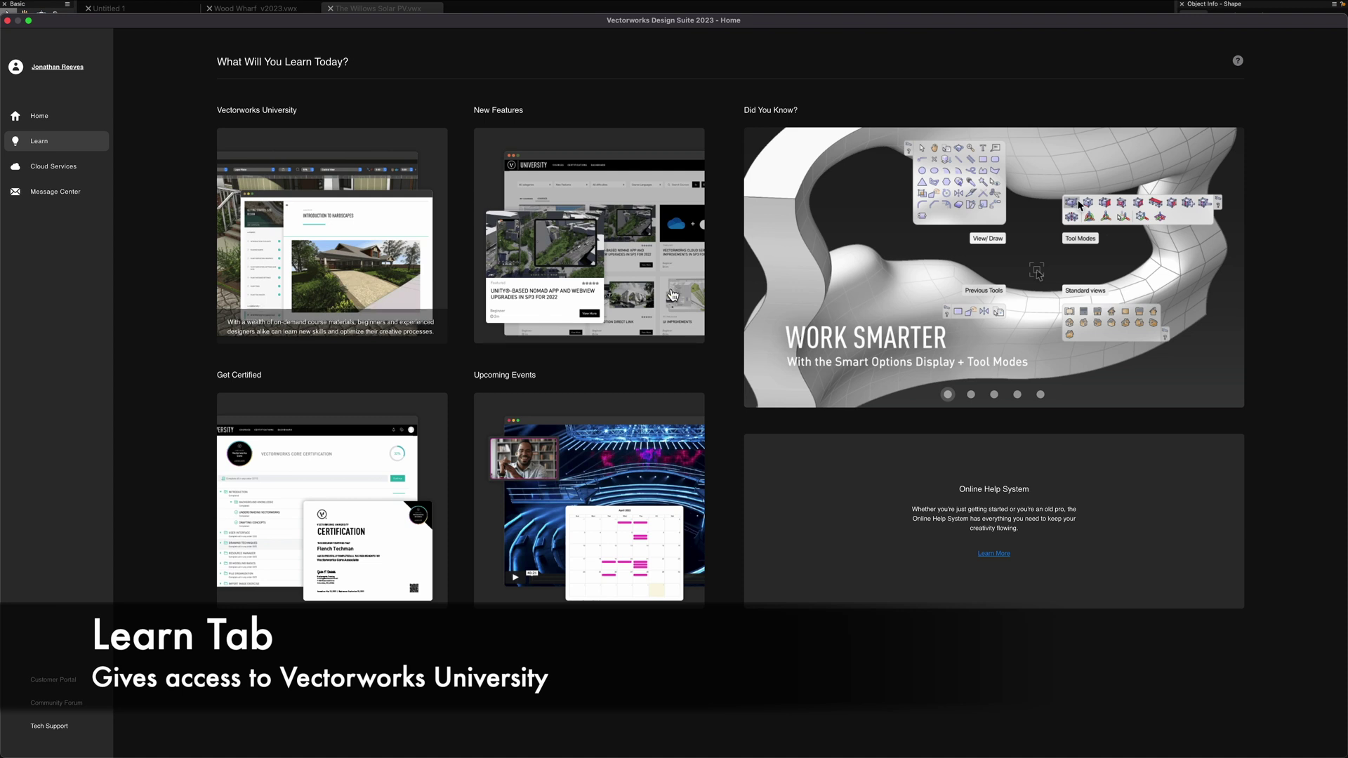
mouse_move(640, 241)
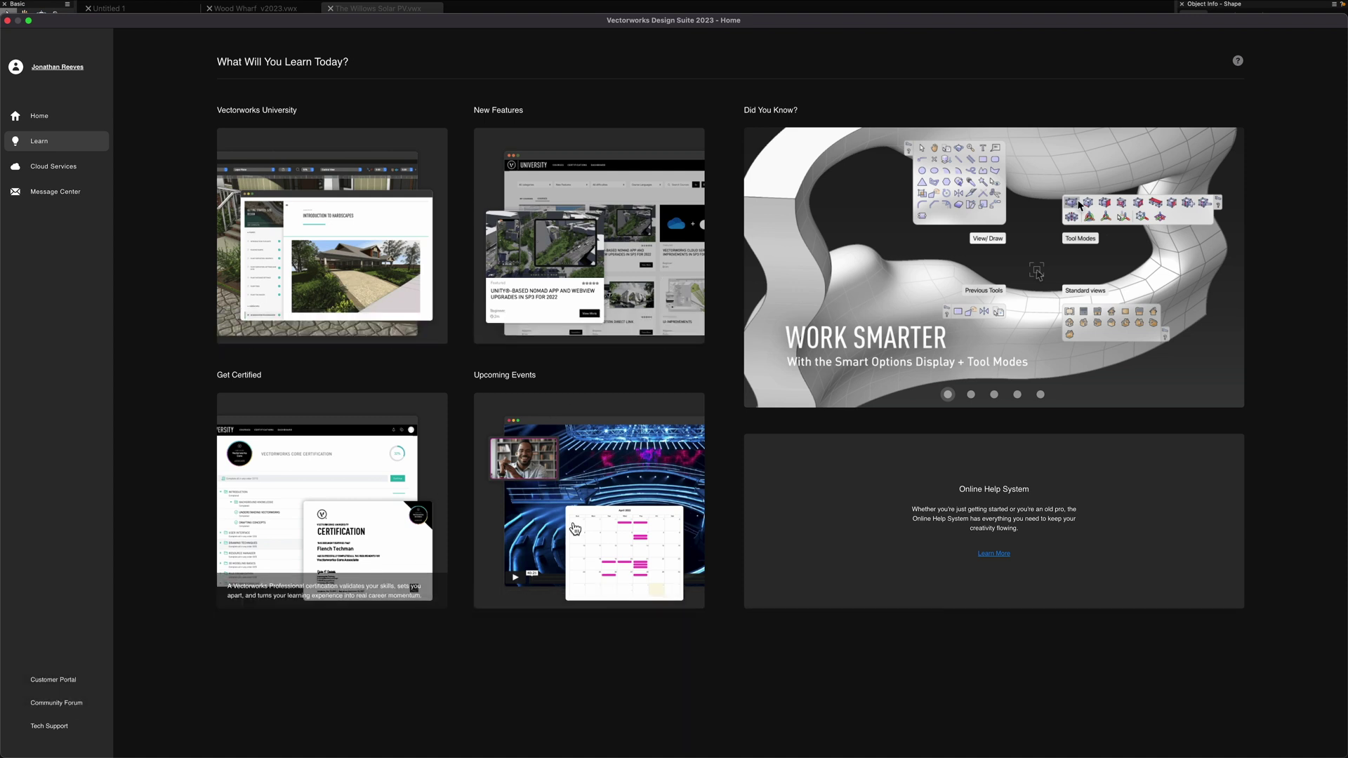
mouse_move(589, 532)
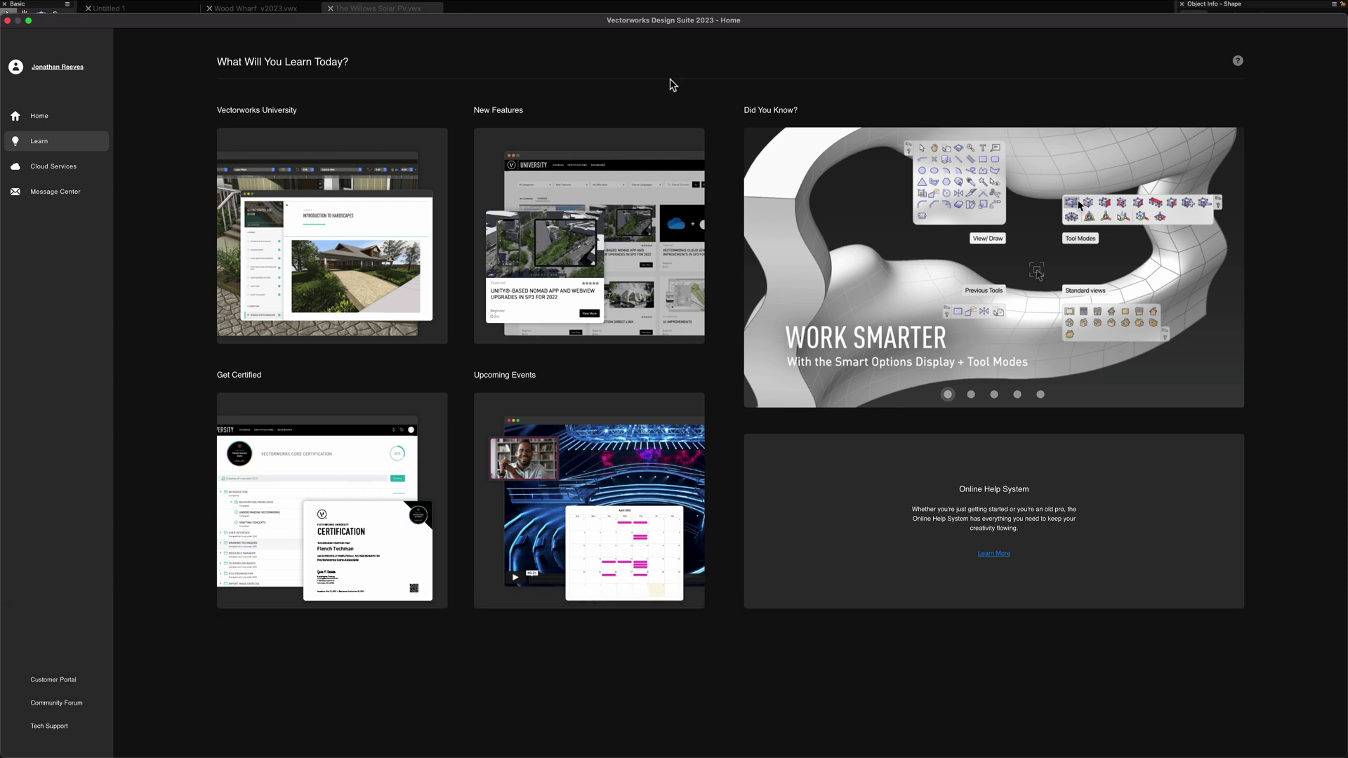
left_click(1230, 267)
left_click(1230, 267)
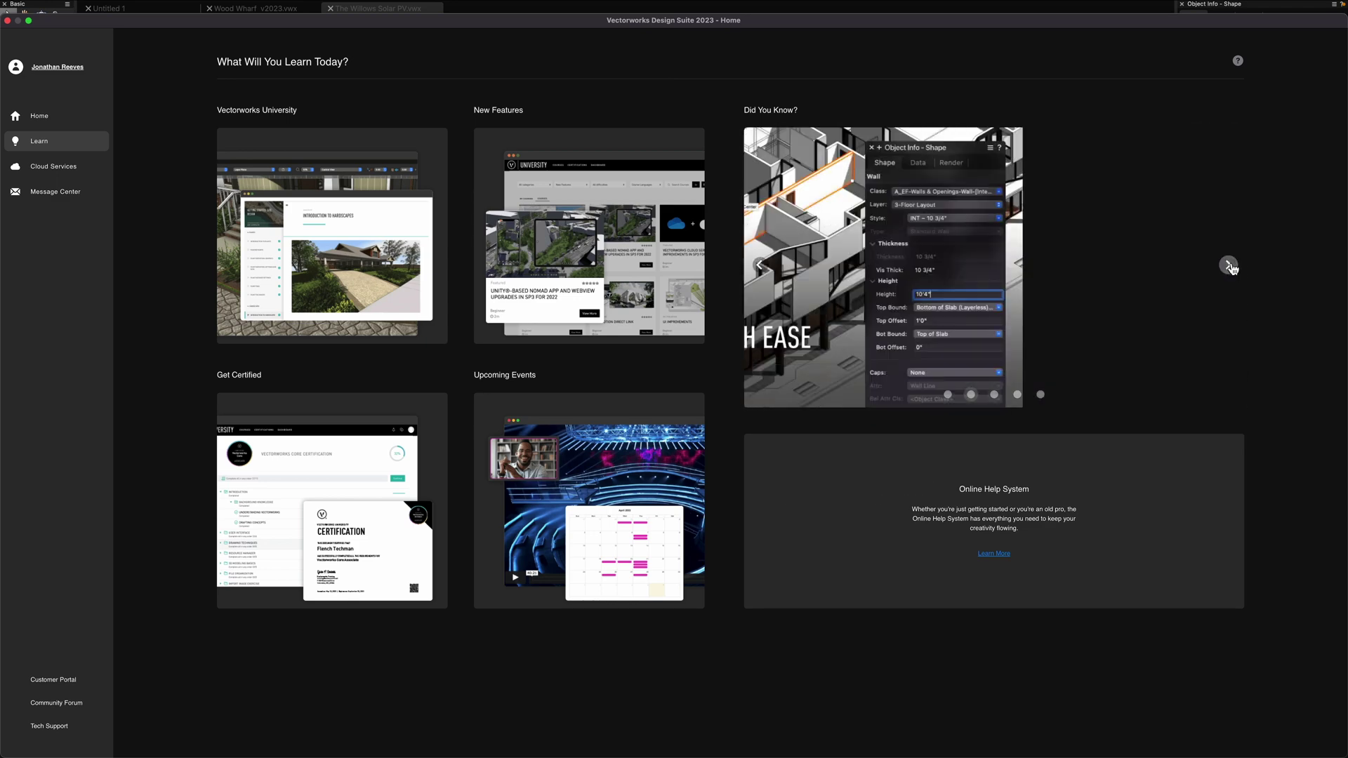
left_click(1230, 267)
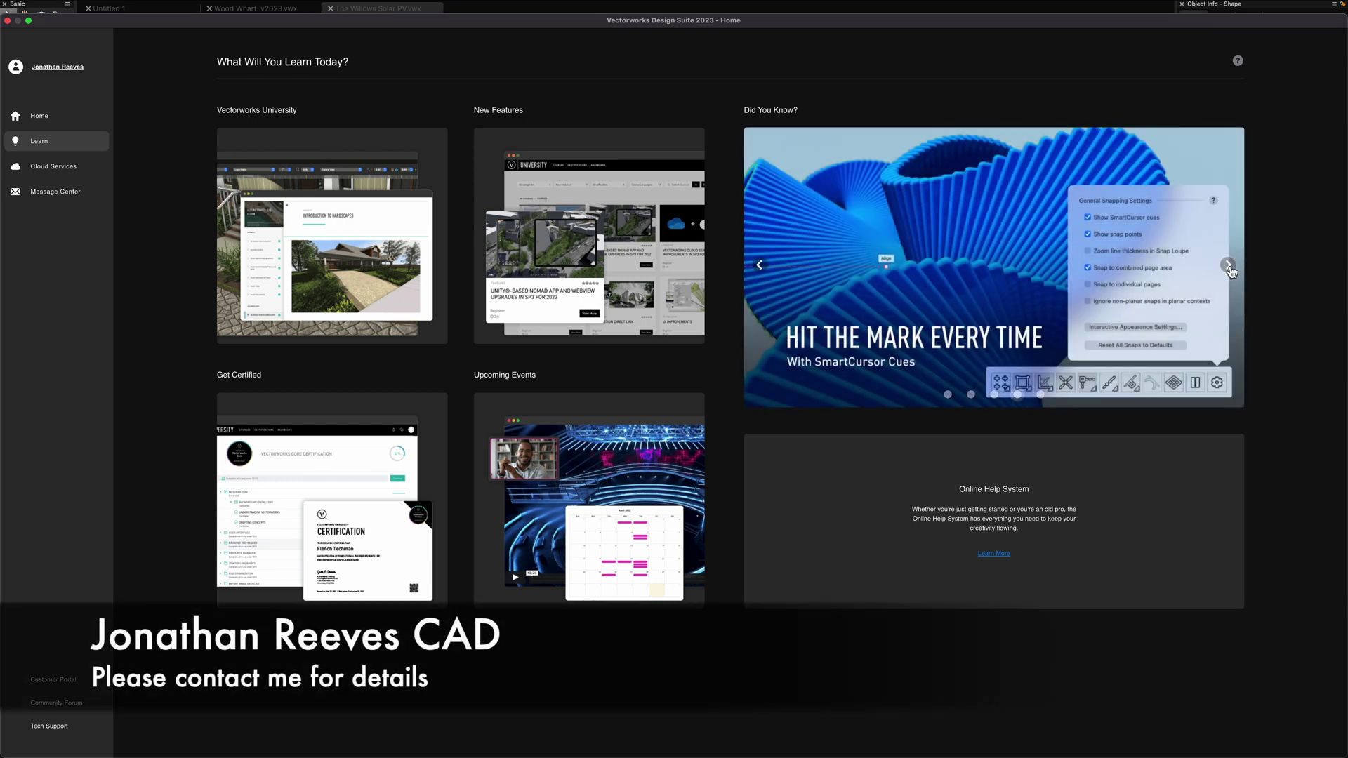
left_click(1230, 267)
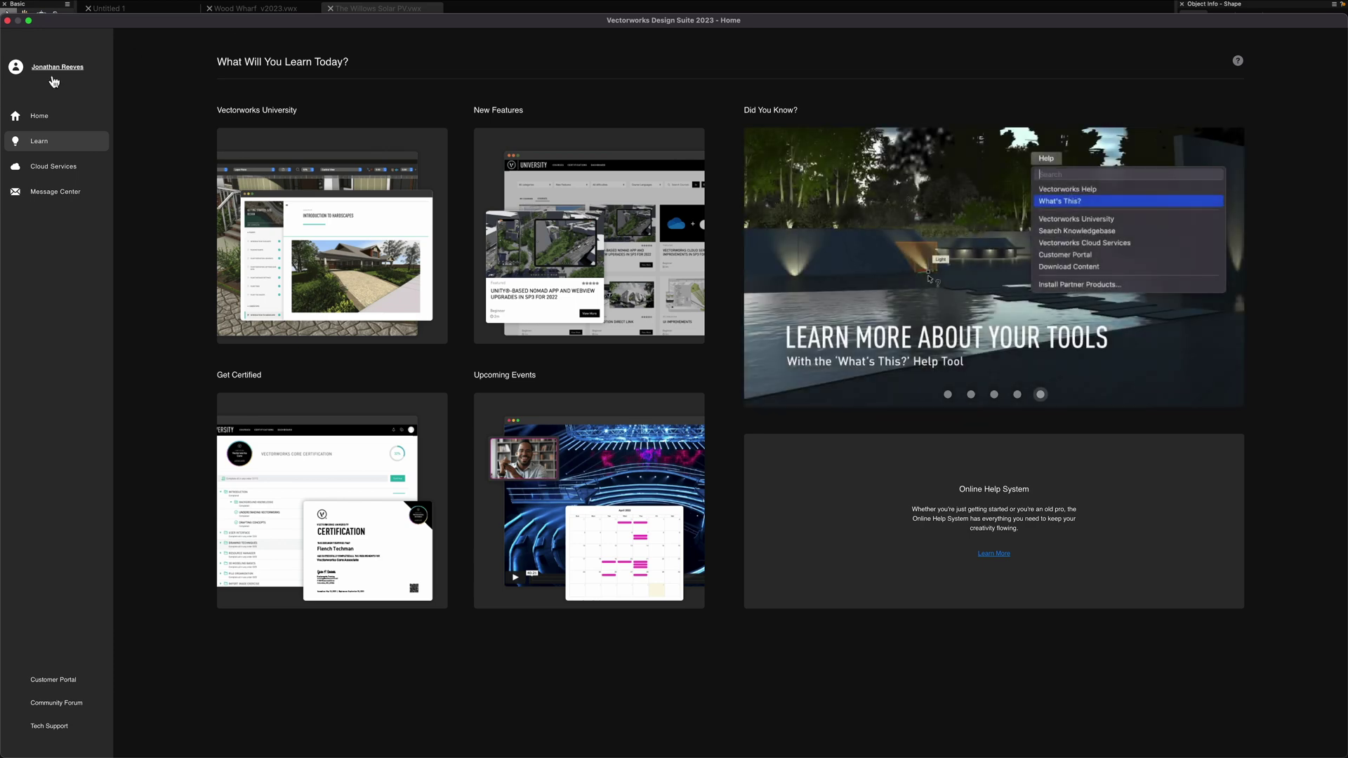
Open the cloud Home folder in Safari, listing files like Wood Wharf v2022.vgx
left_click(56, 167)
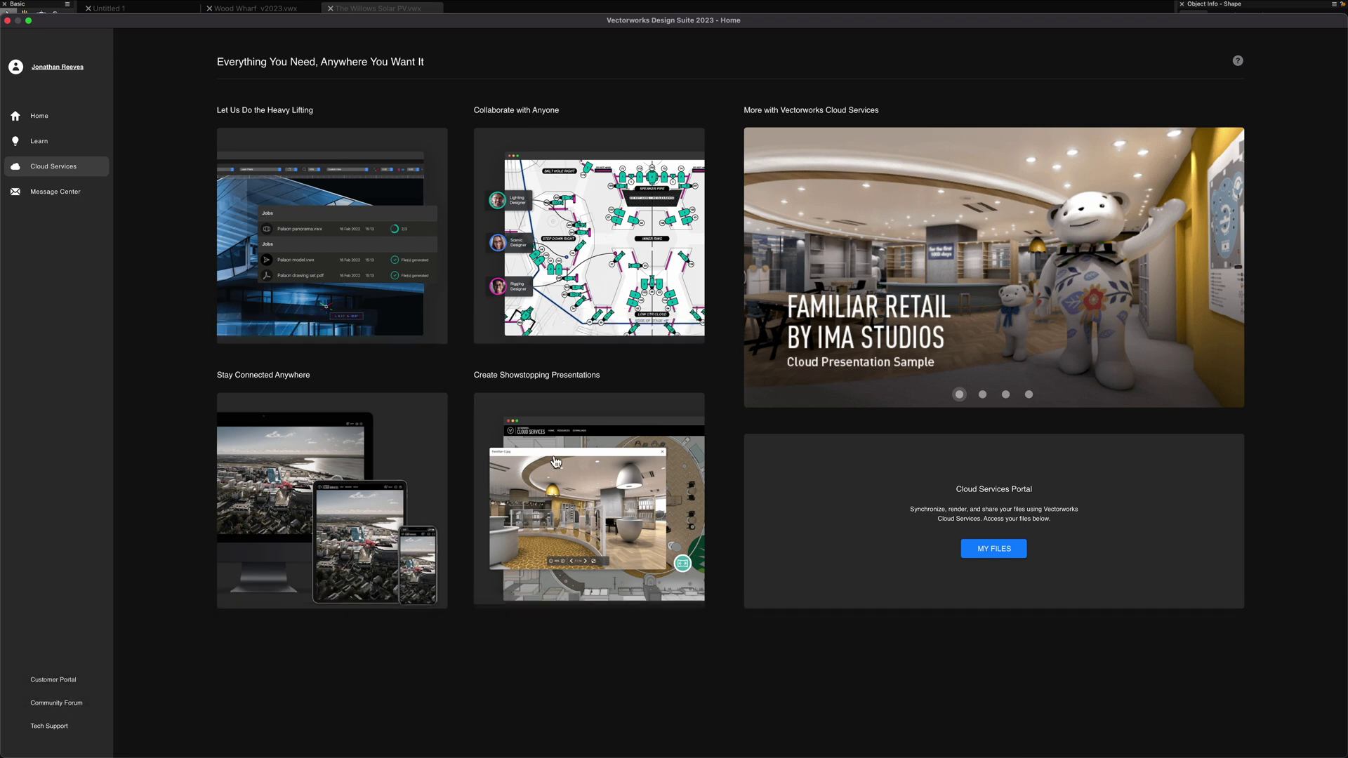
mouse_move(560, 462)
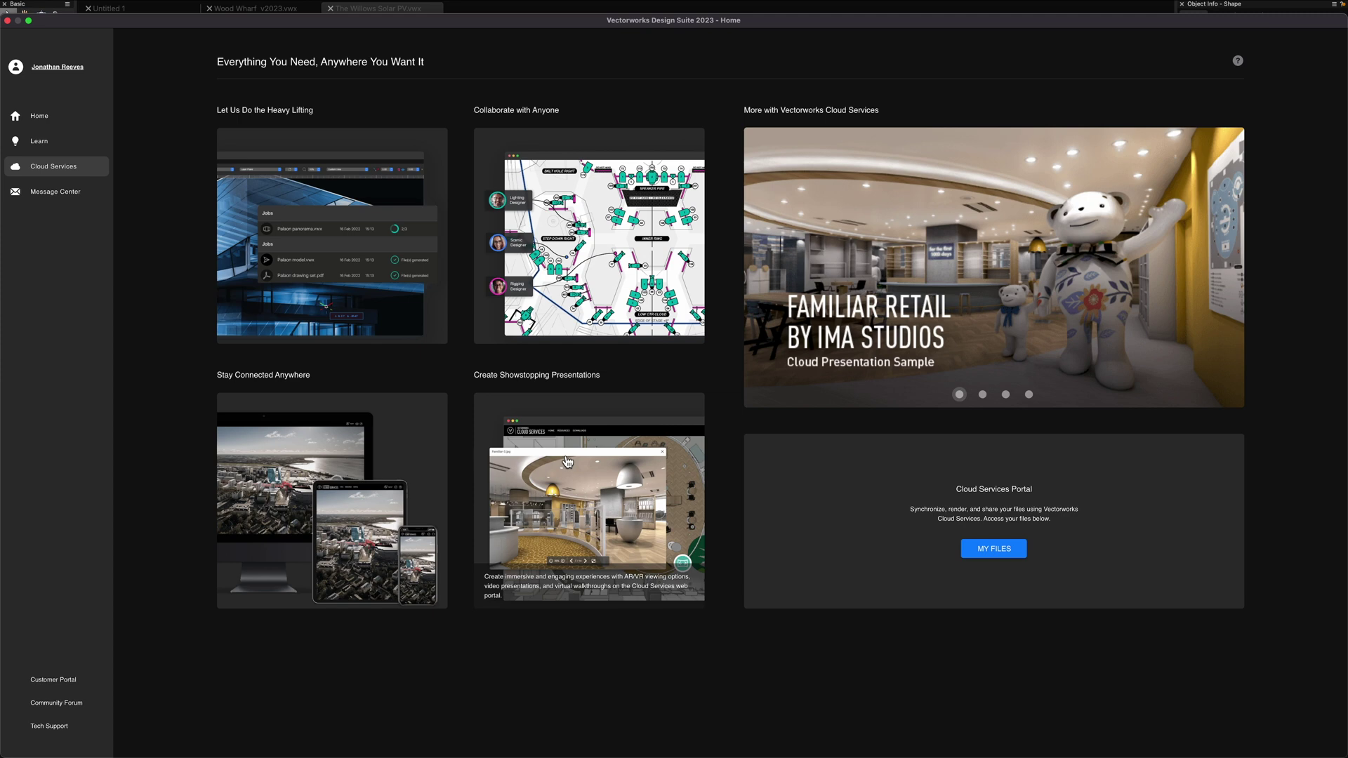
left_click(993, 551)
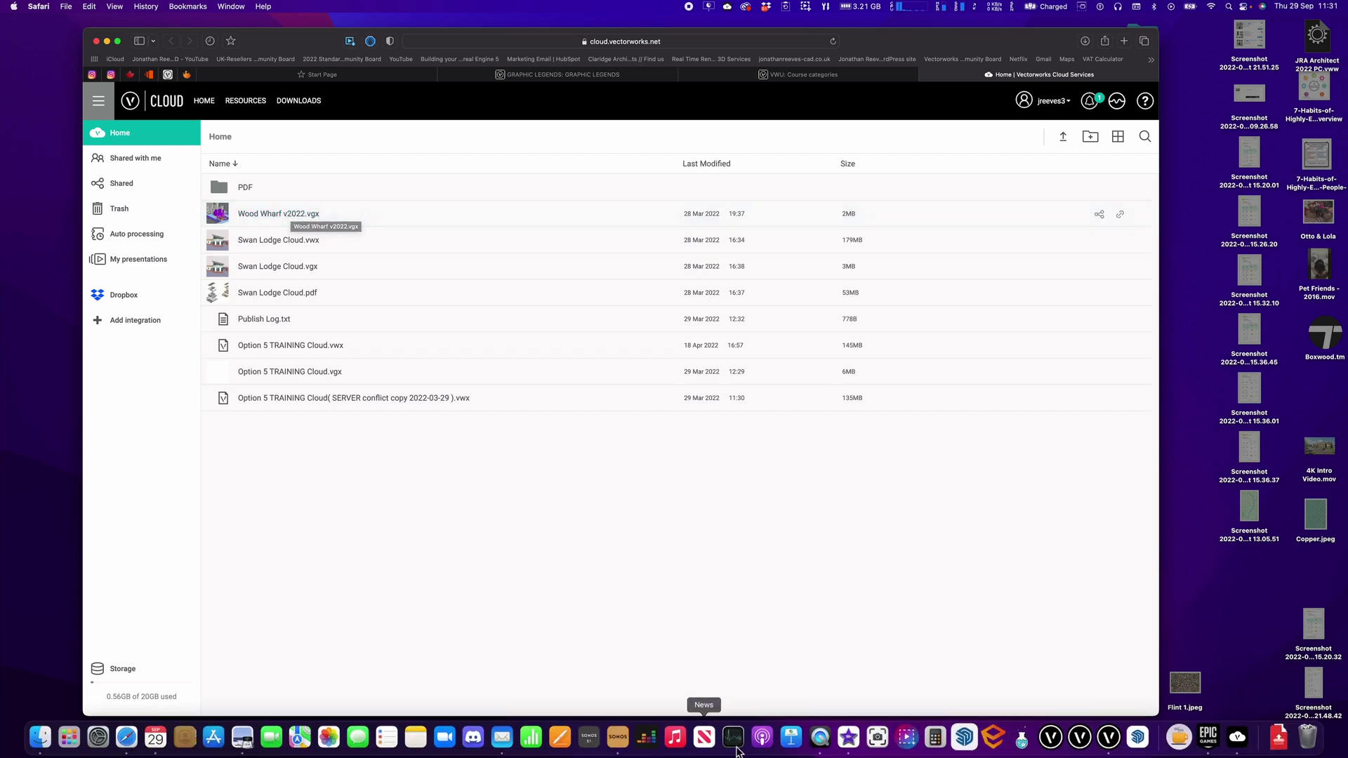
Bring the Vectorworks Home window back to its Cloud Services page
left_click(1121, 748)
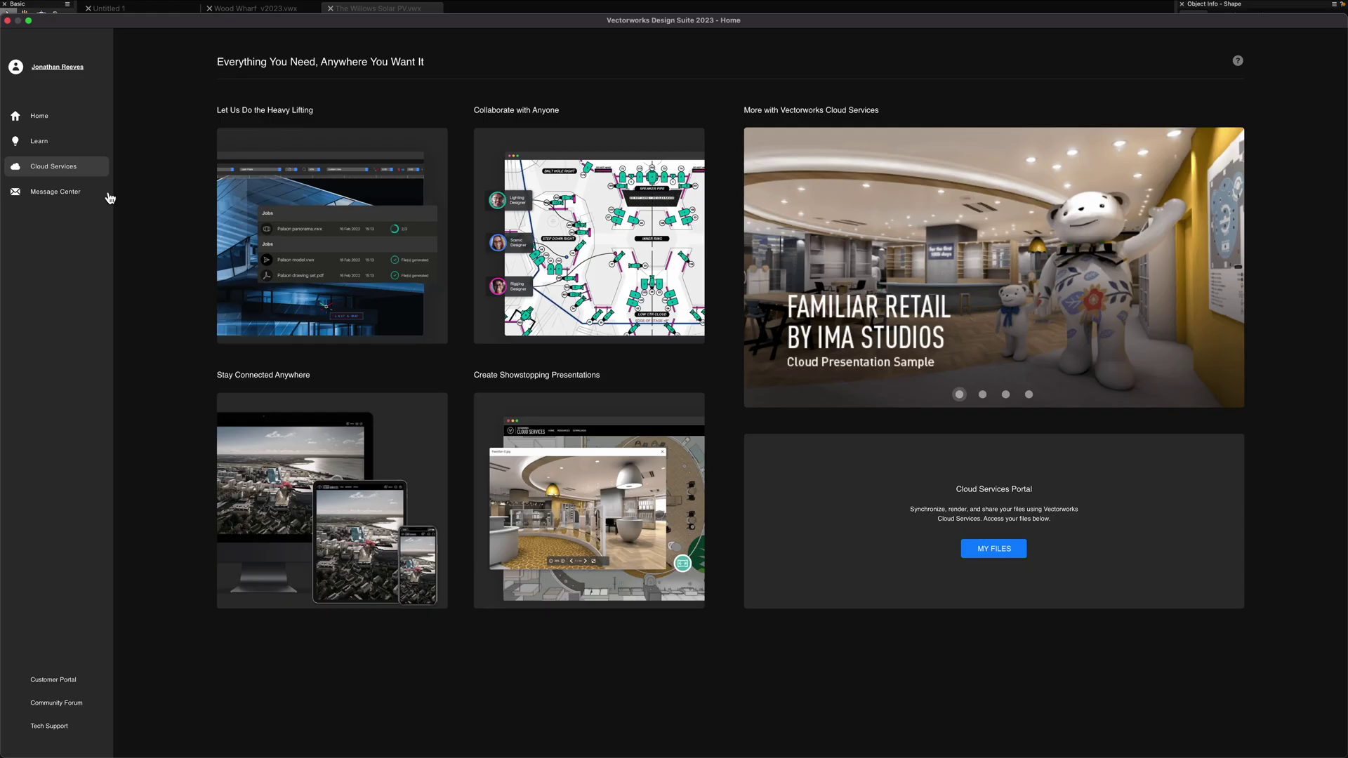
View the Message Center news, then return to the Home page's recent files
left_click(60, 197)
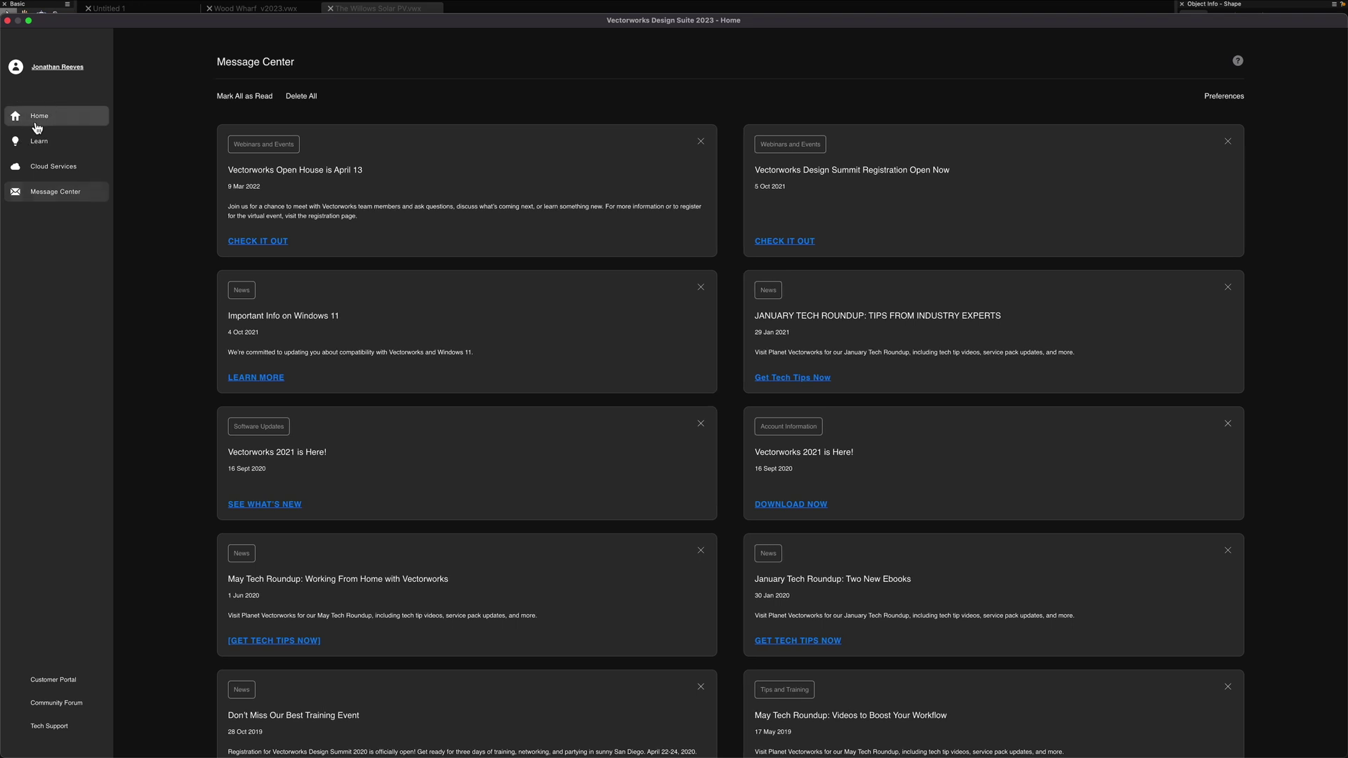
left_click(86, 121)
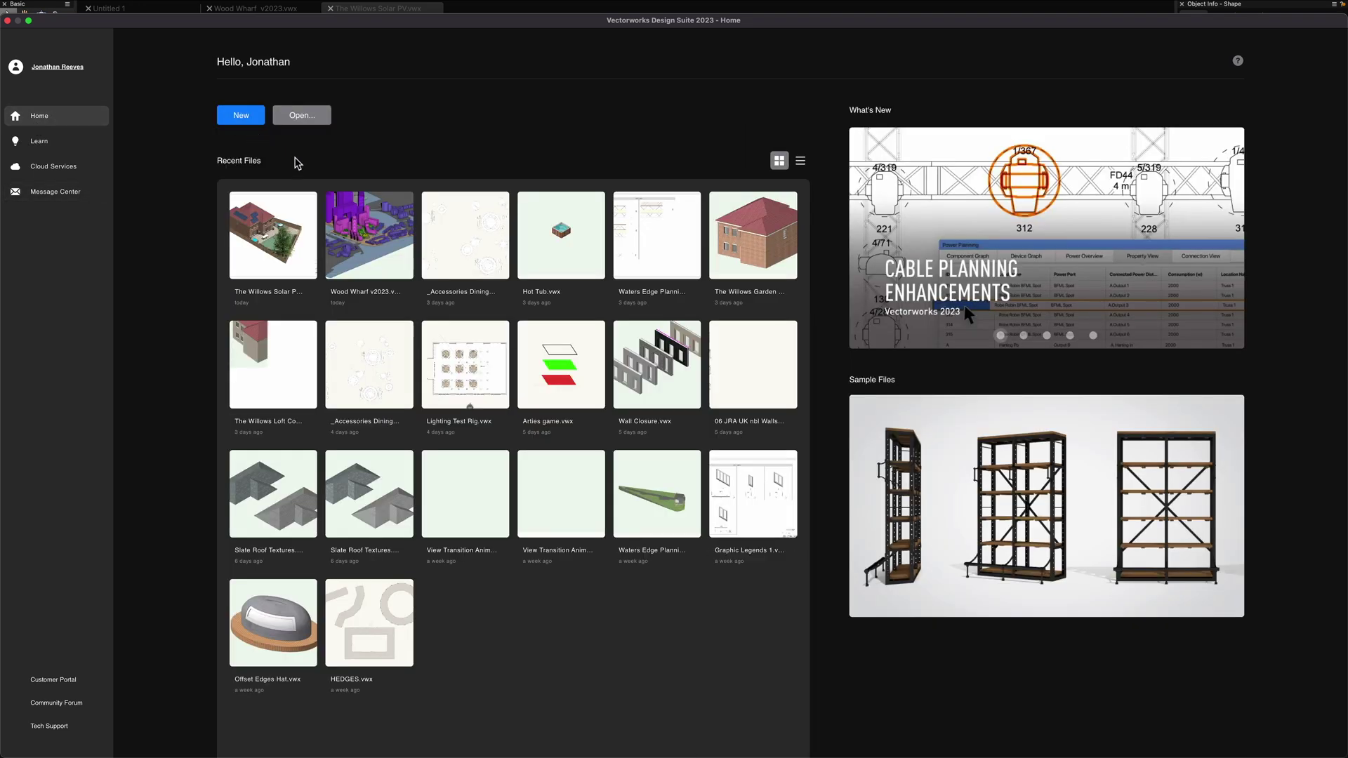
Create a new document from the Default.sta template
left_click(240, 118)
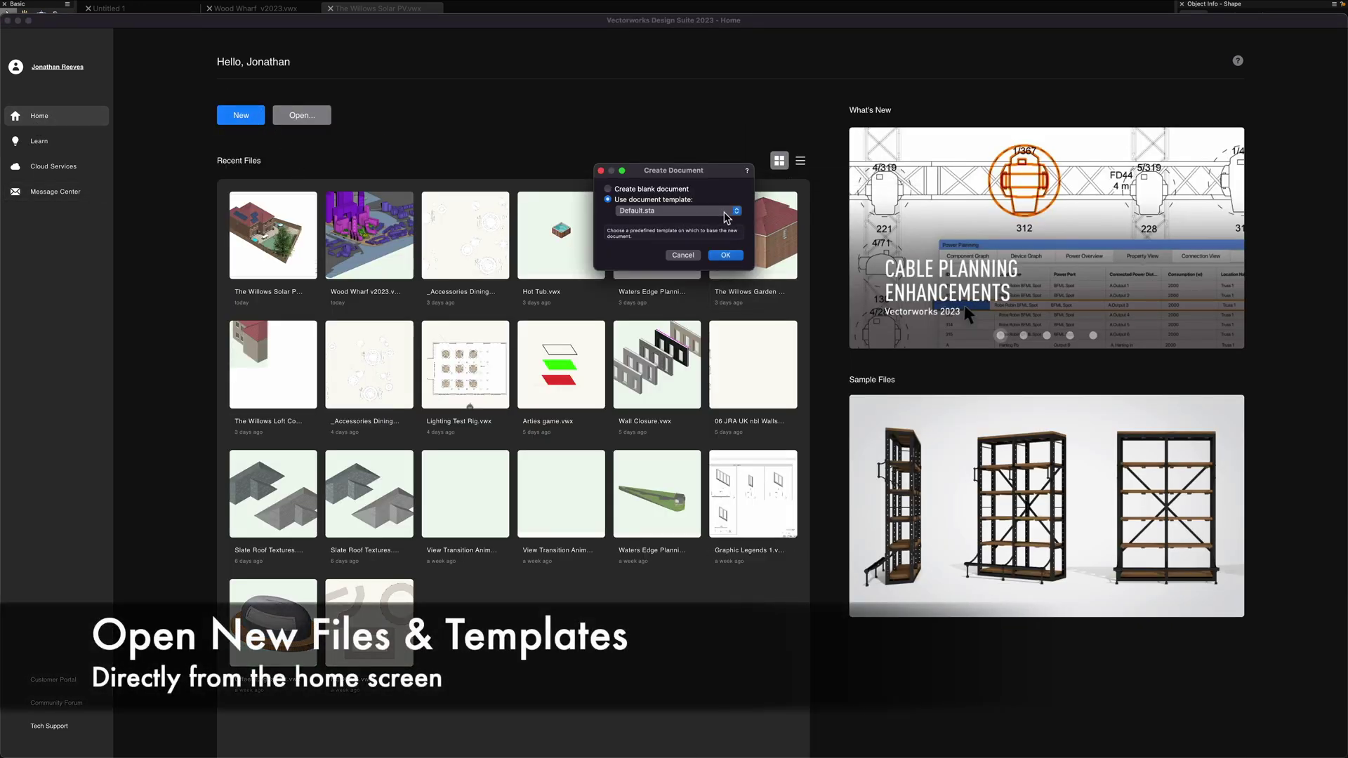
left_click(723, 211)
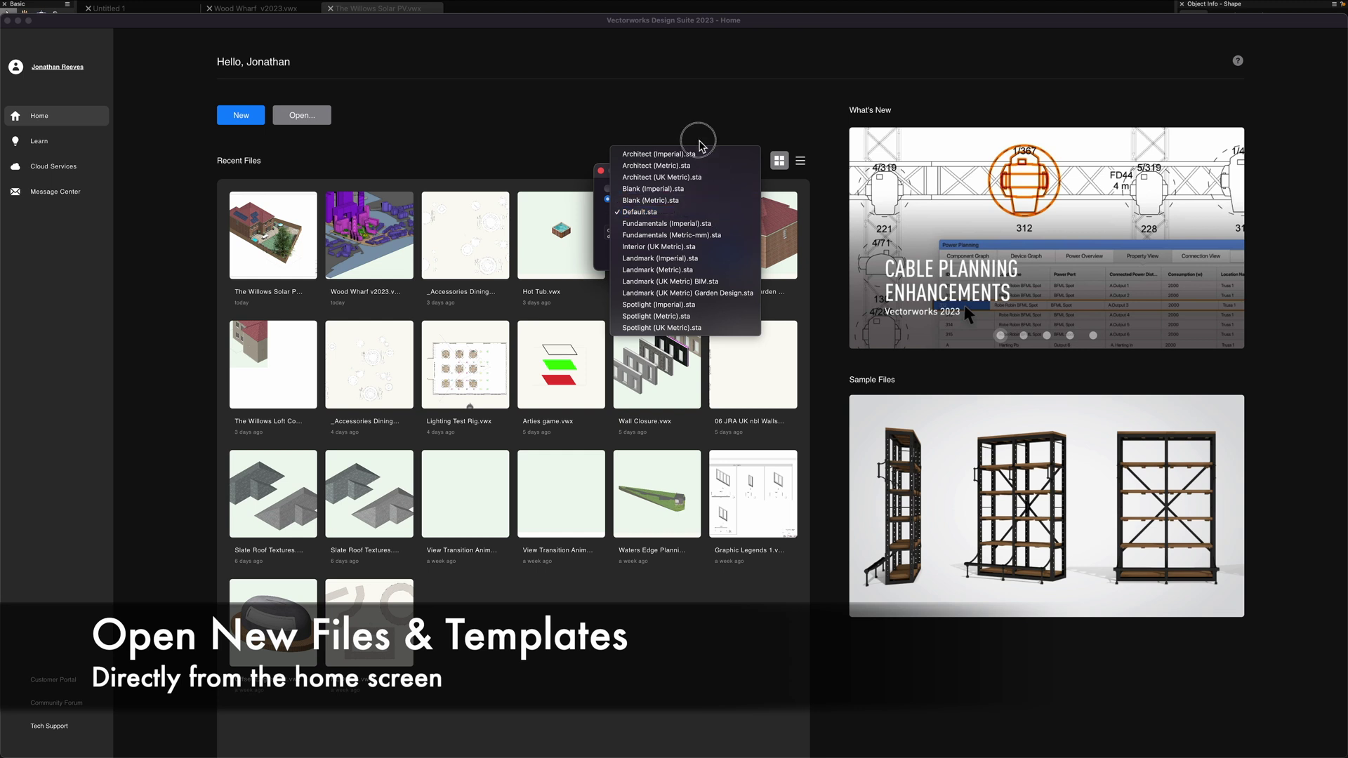
left_click(677, 213)
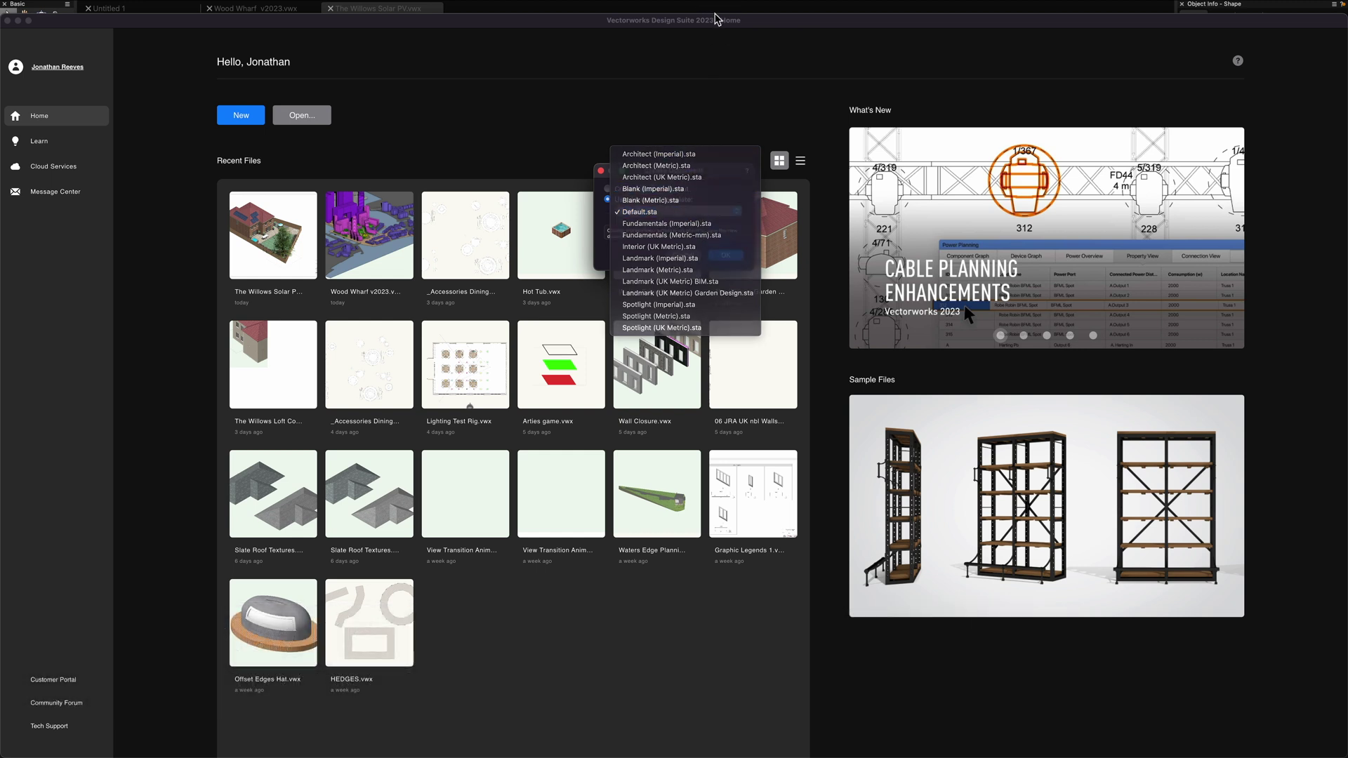
key("Return")
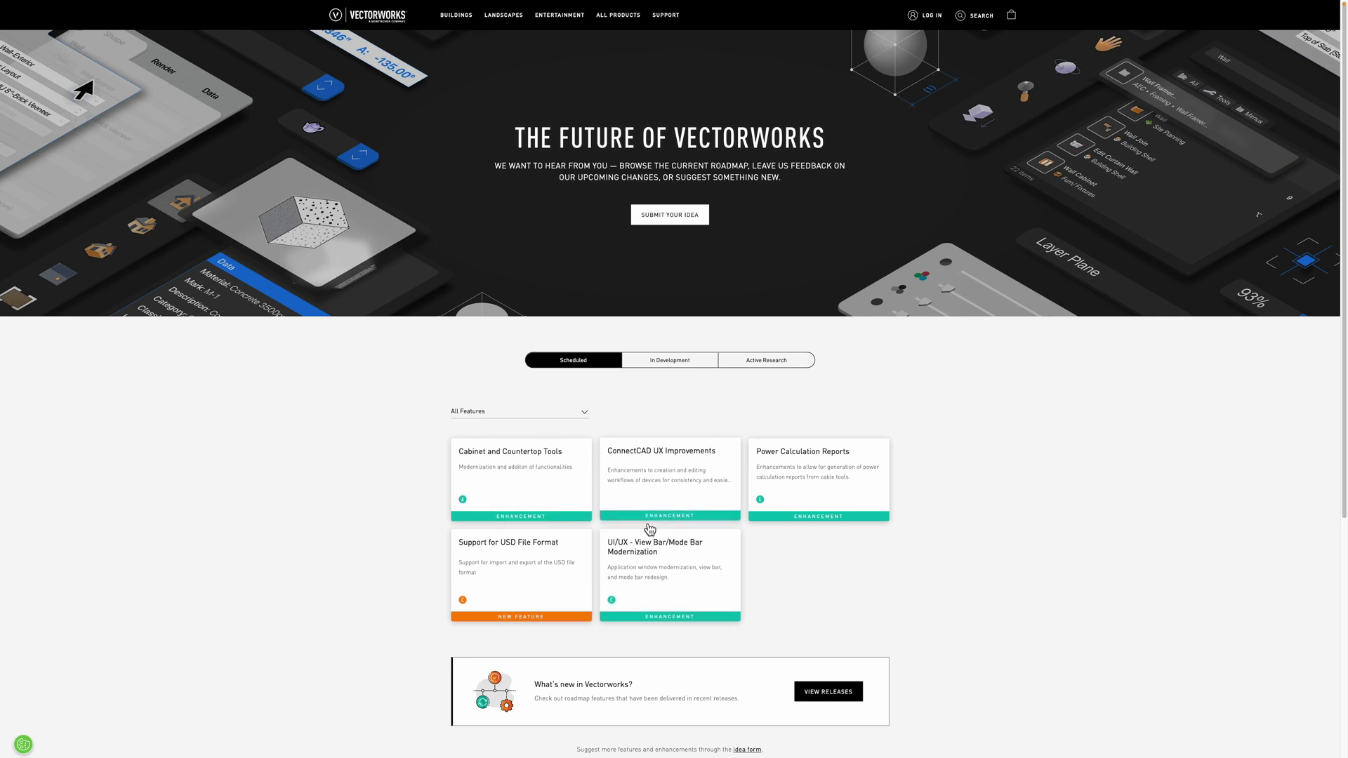
Scroll the Future of Vectorworks roadmap down to the In Development features
scroll(766, 500, "down", 1)
left_click(669, 295)
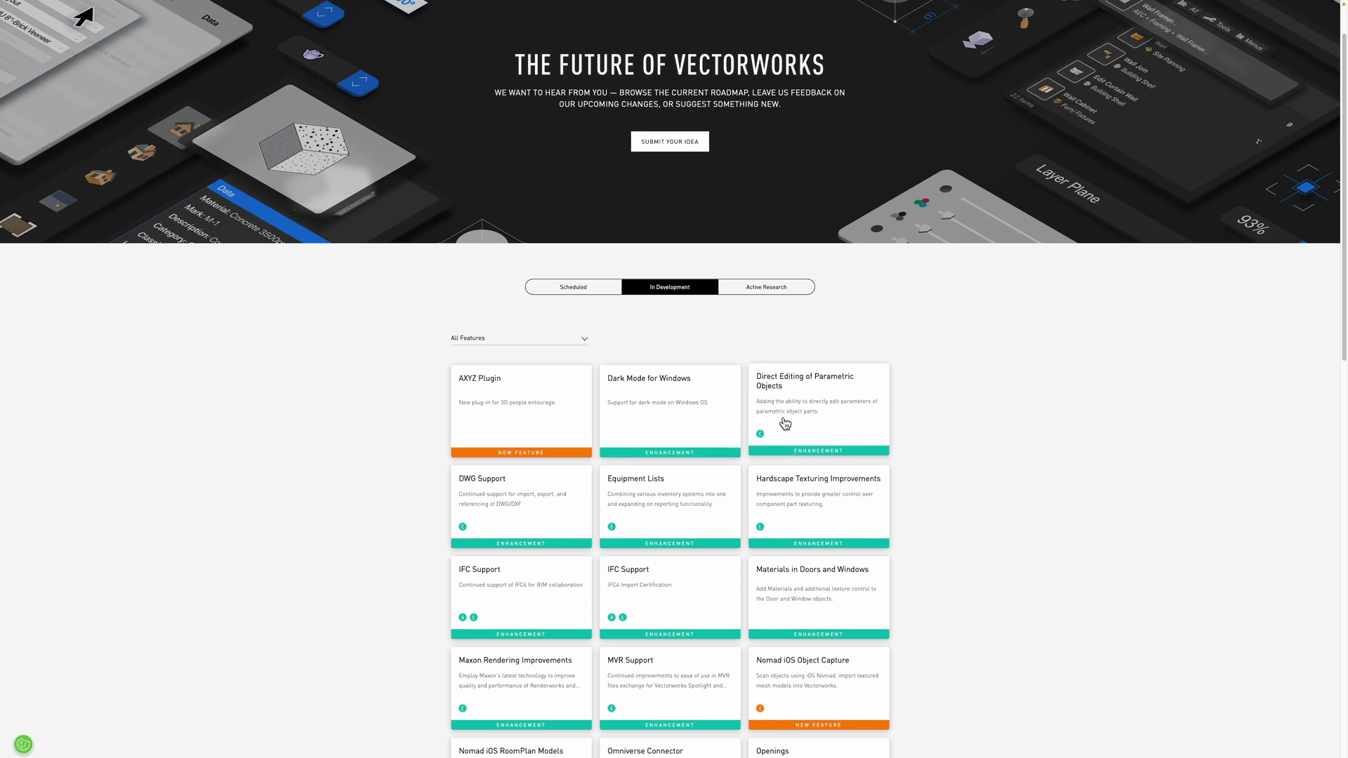
scroll(833, 417, "down", 1)
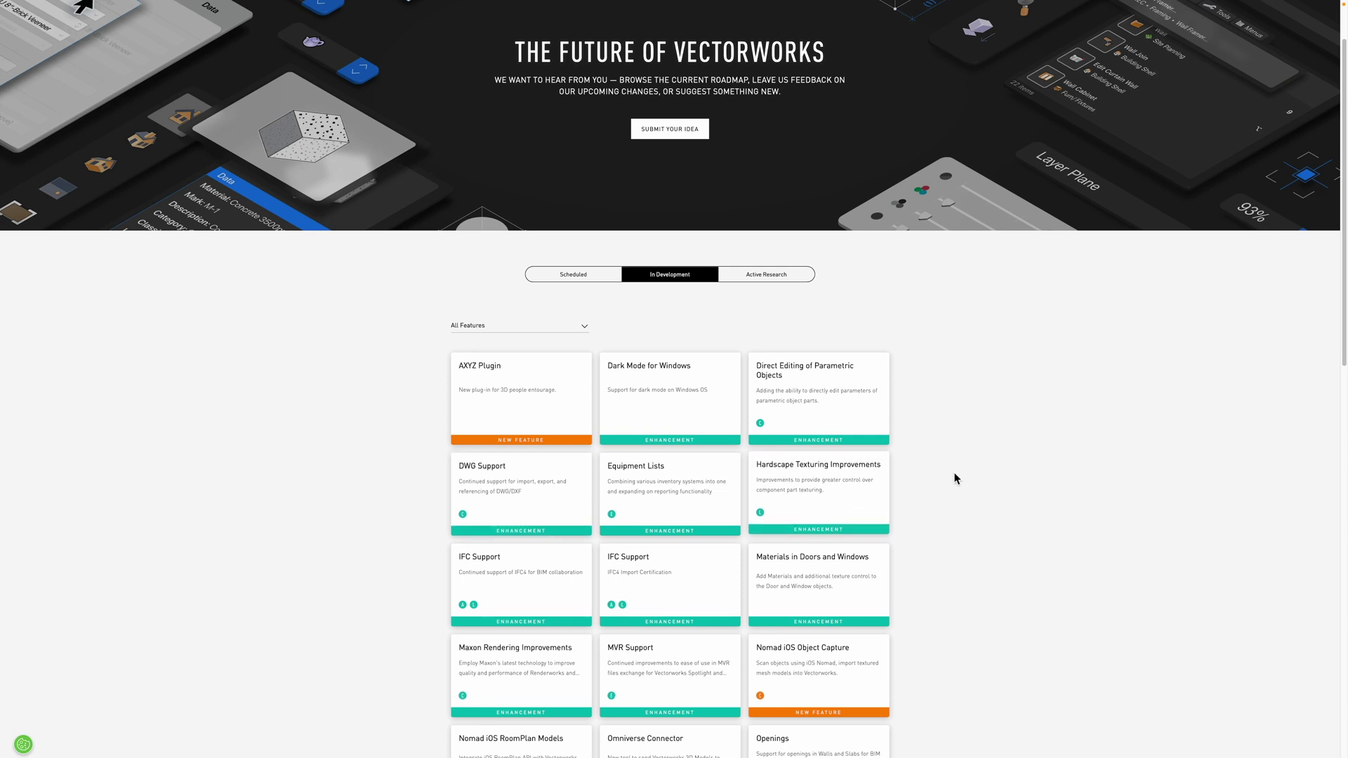
left_click(548, 430)
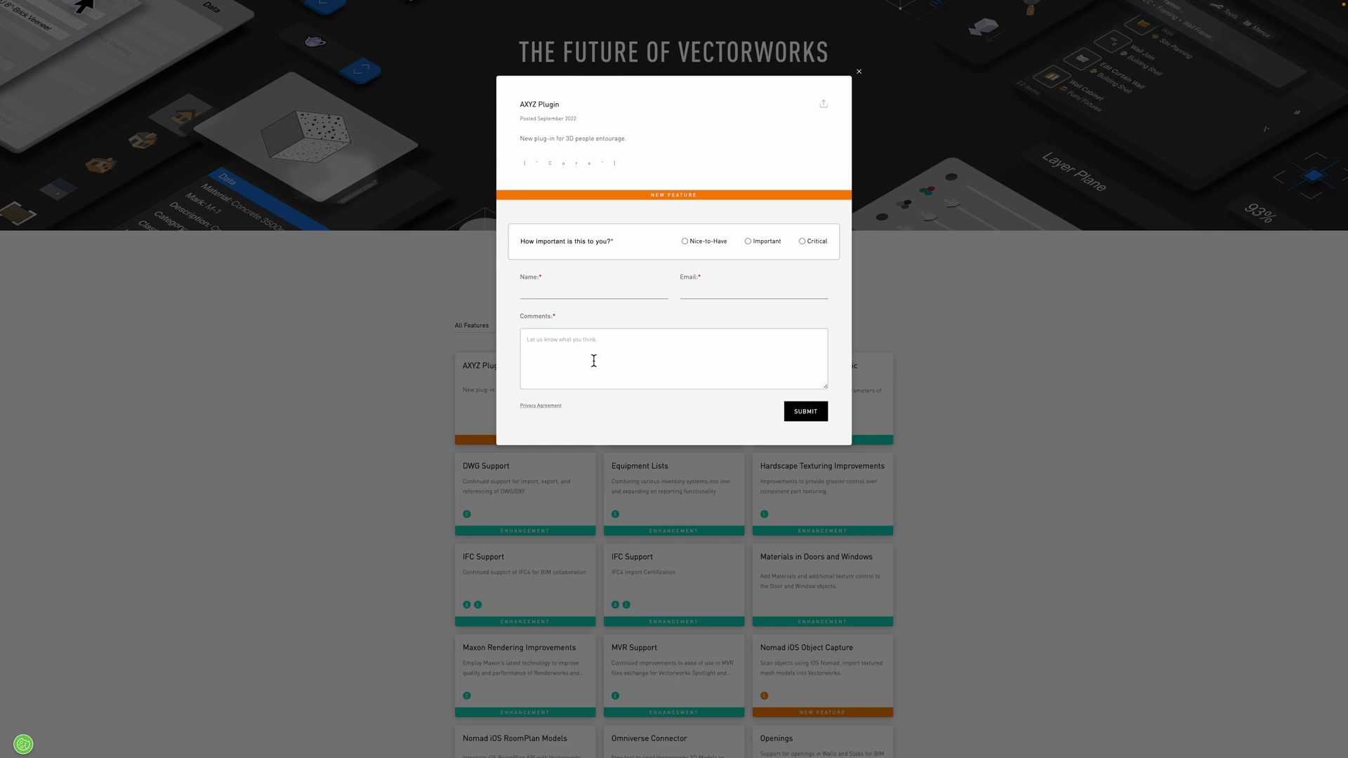
left_click(859, 72)
scroll(622, 487, "down", 1)
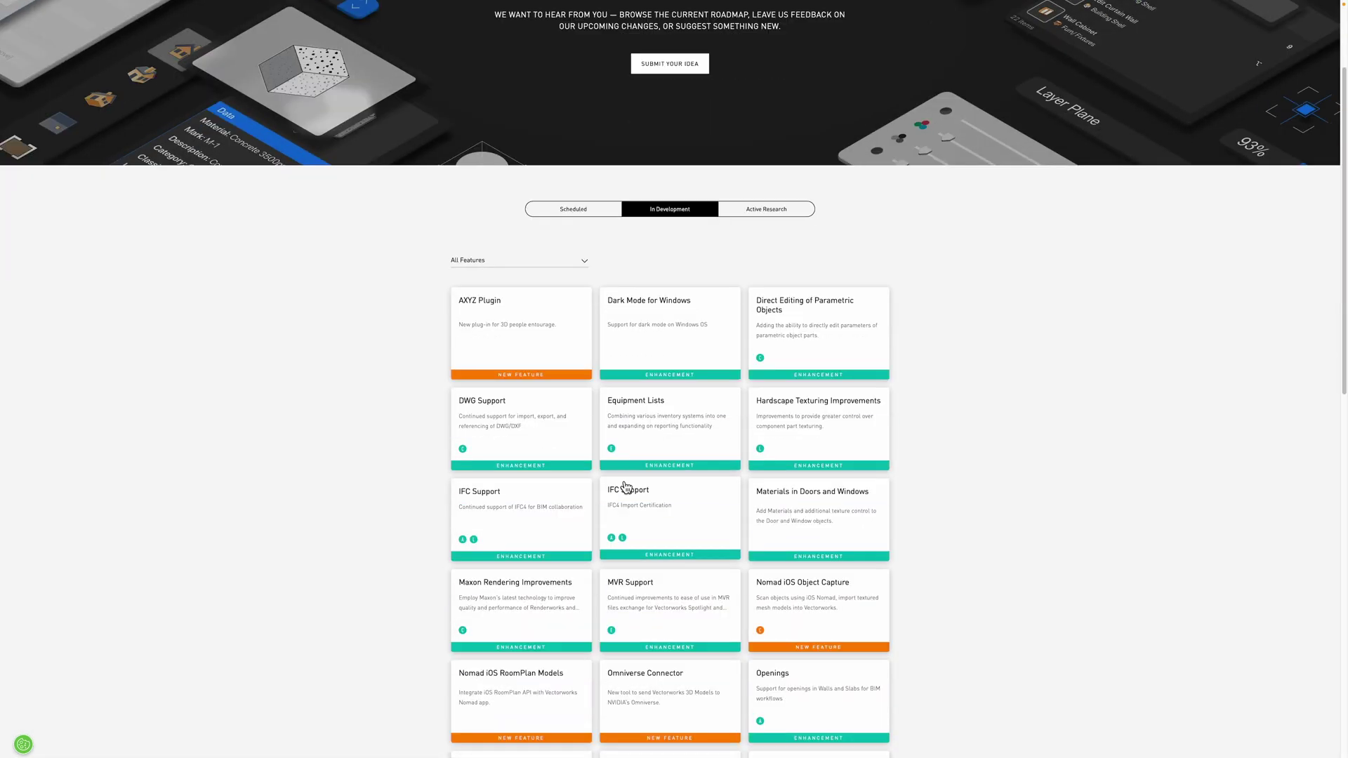
left_click(676, 323)
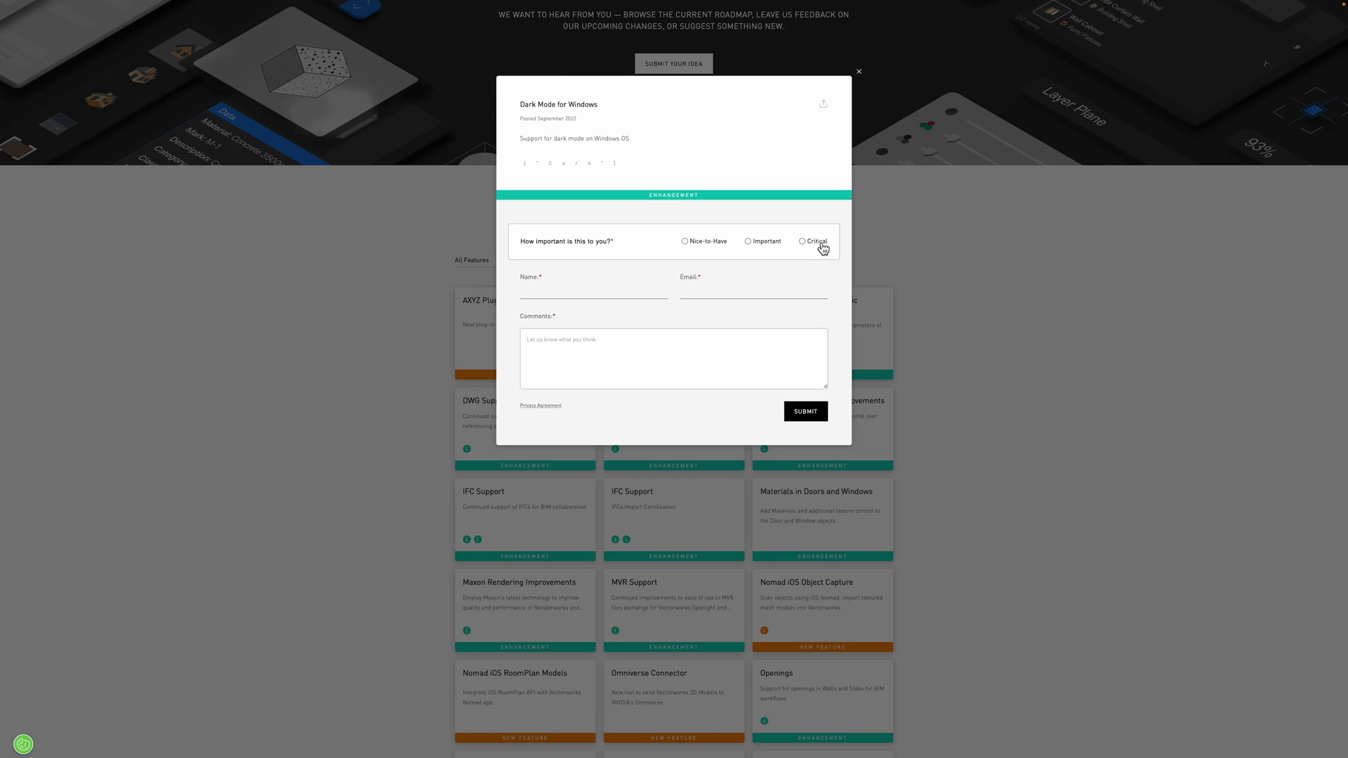
left_click(859, 73)
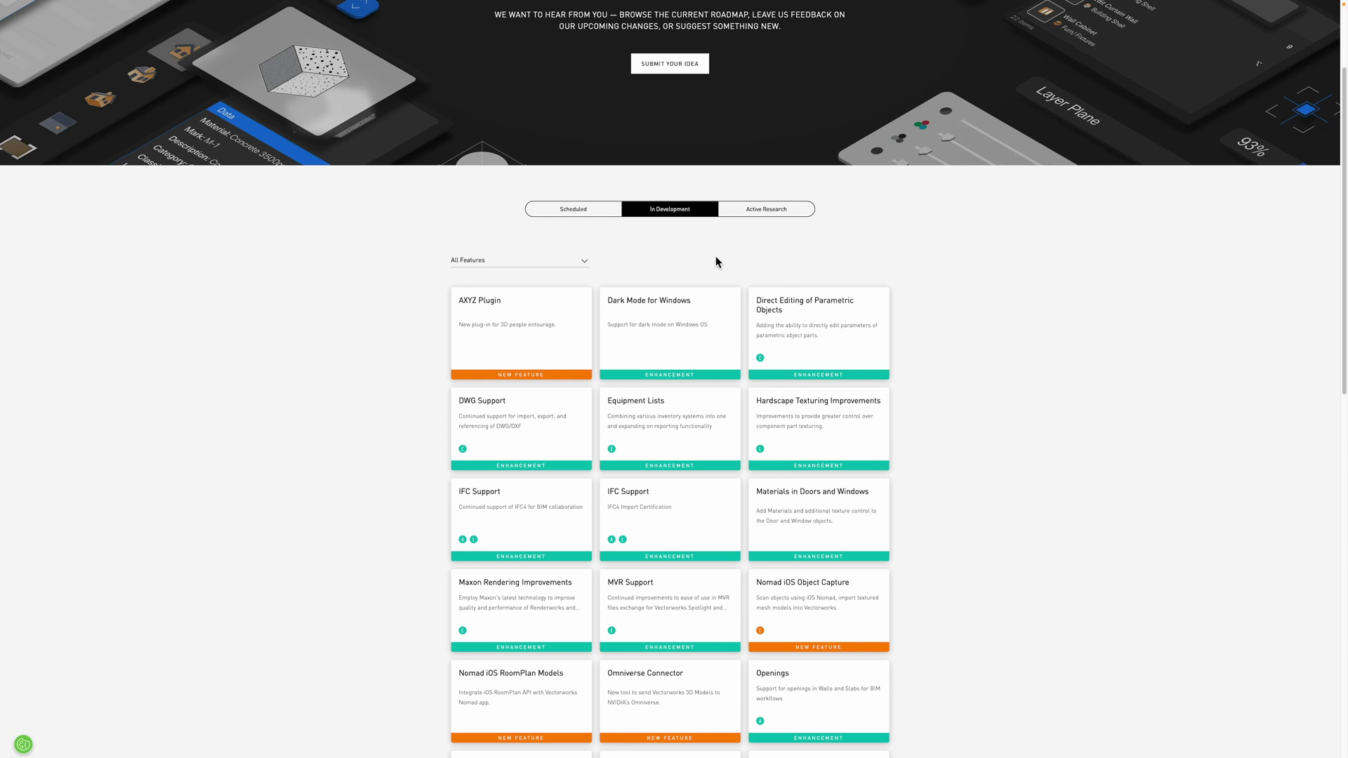
scroll(716, 262, "down", 1)
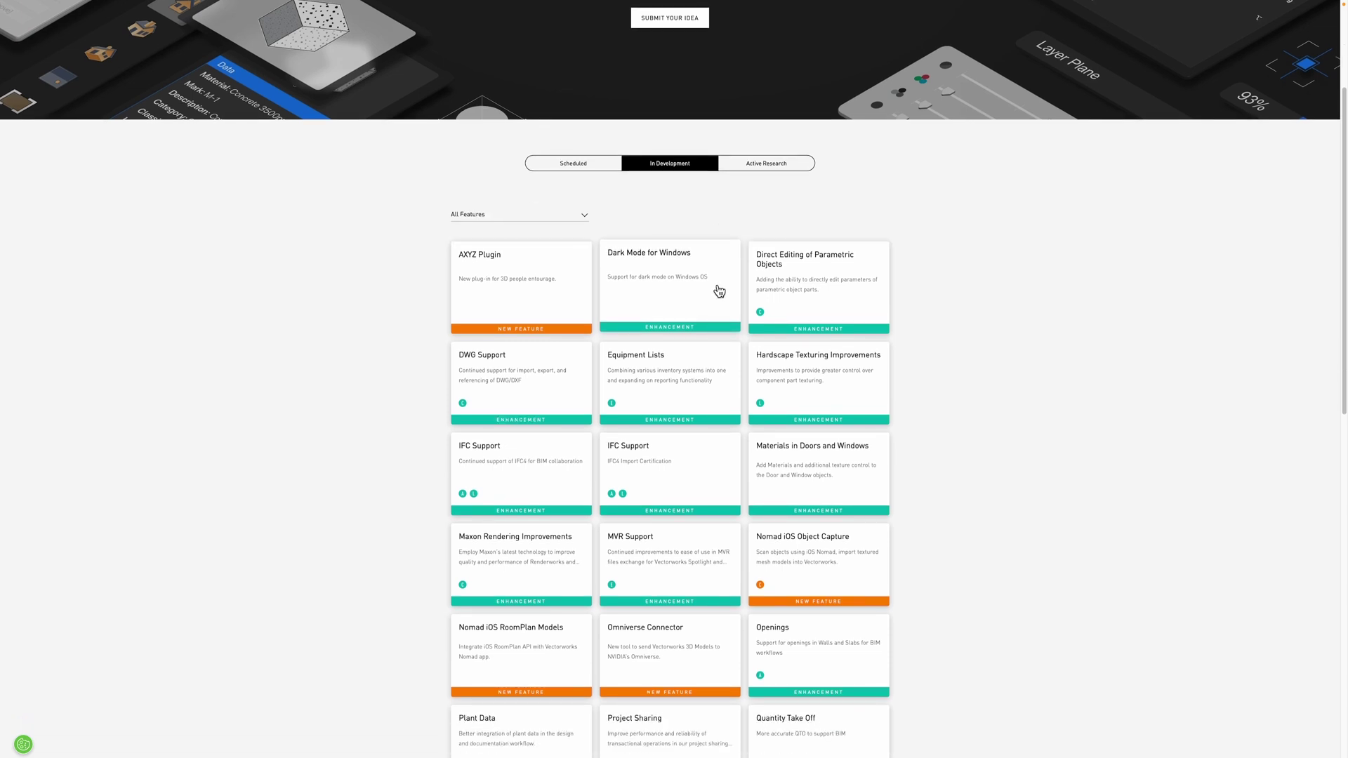
scroll(715, 313, "down", 1)
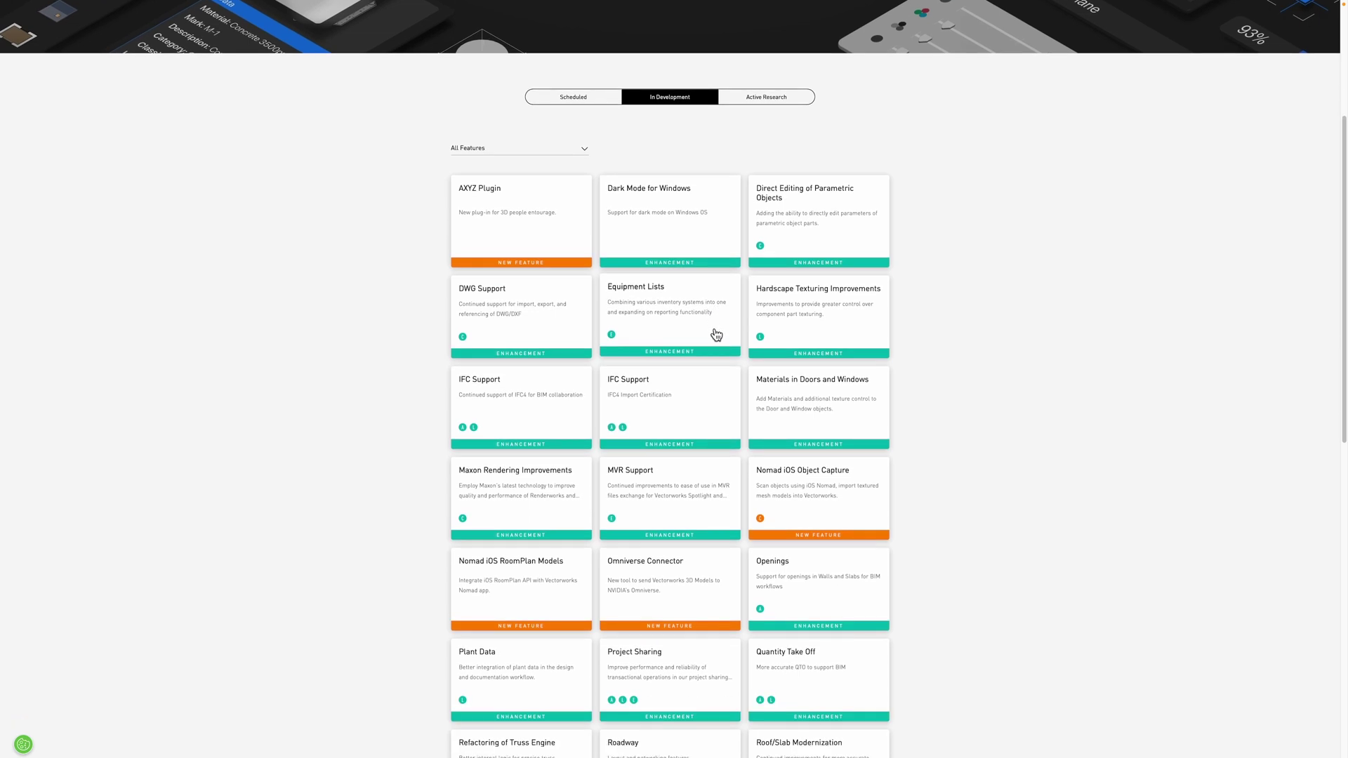
left_click(751, 99)
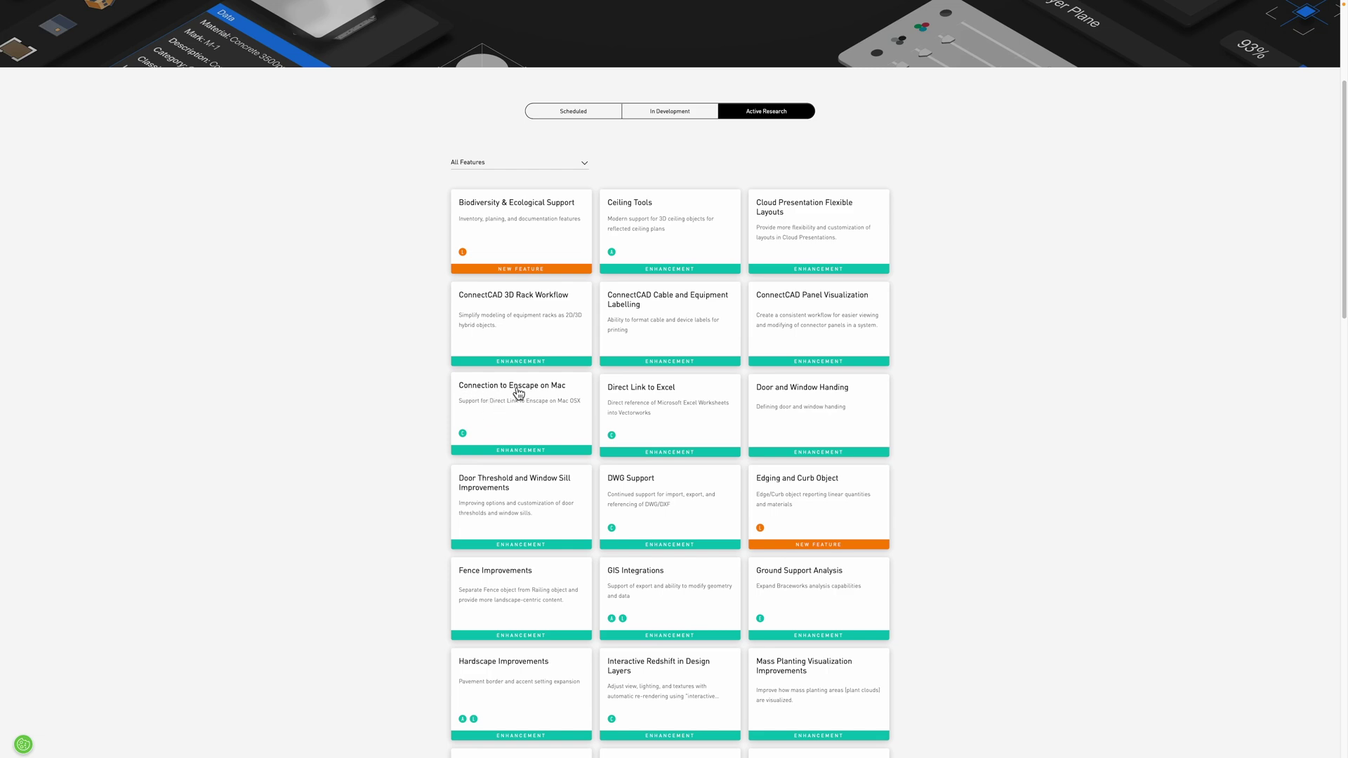
Preview the Connection to Enscape on Mac feedback form, close it, and go to What's New
left_click(514, 419)
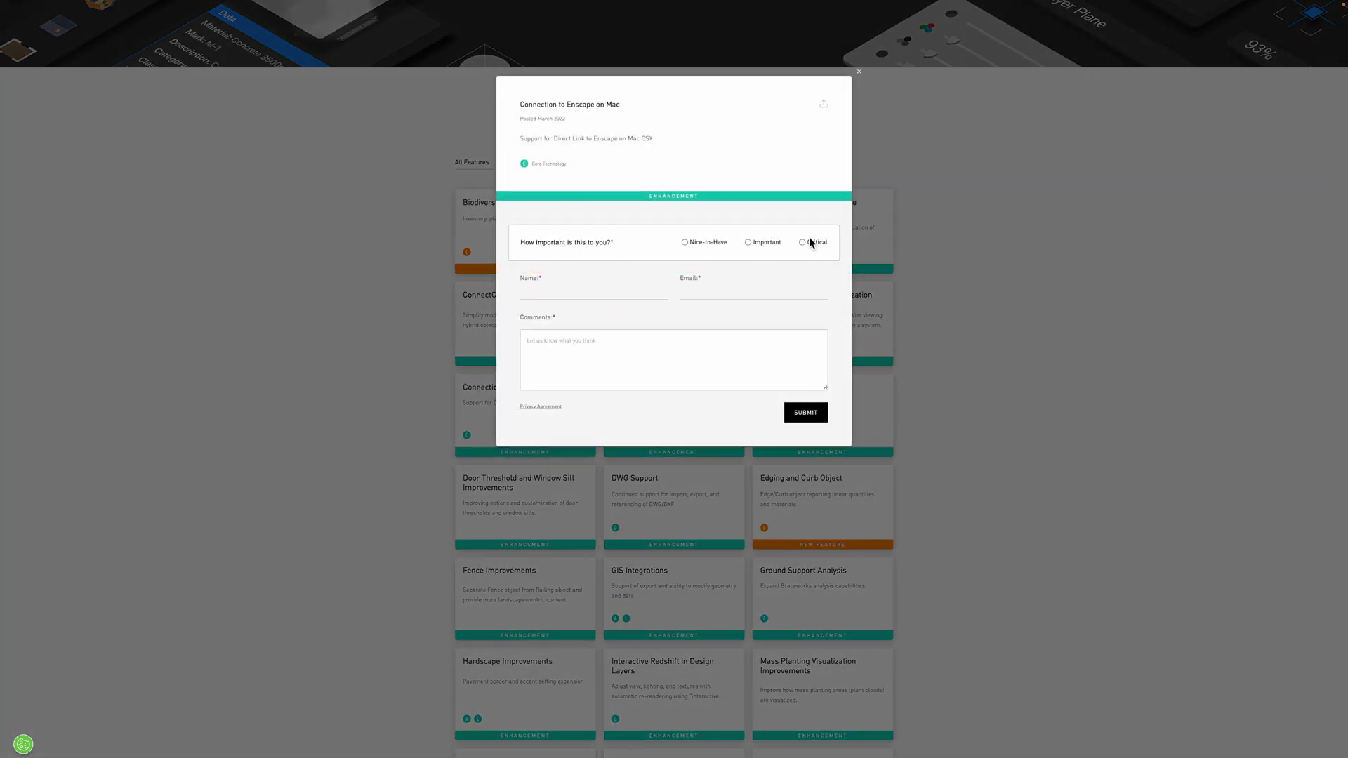
left_click(858, 73)
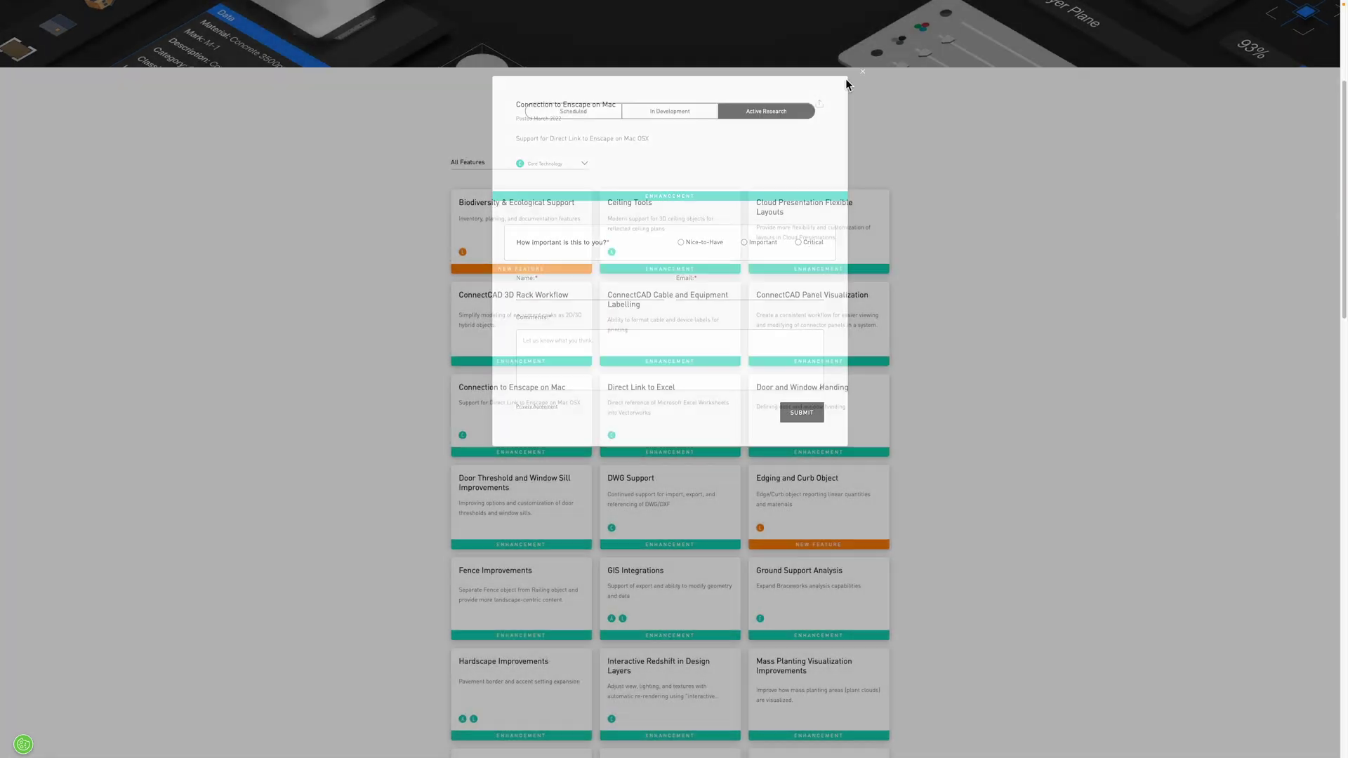
left_click(590, 114)
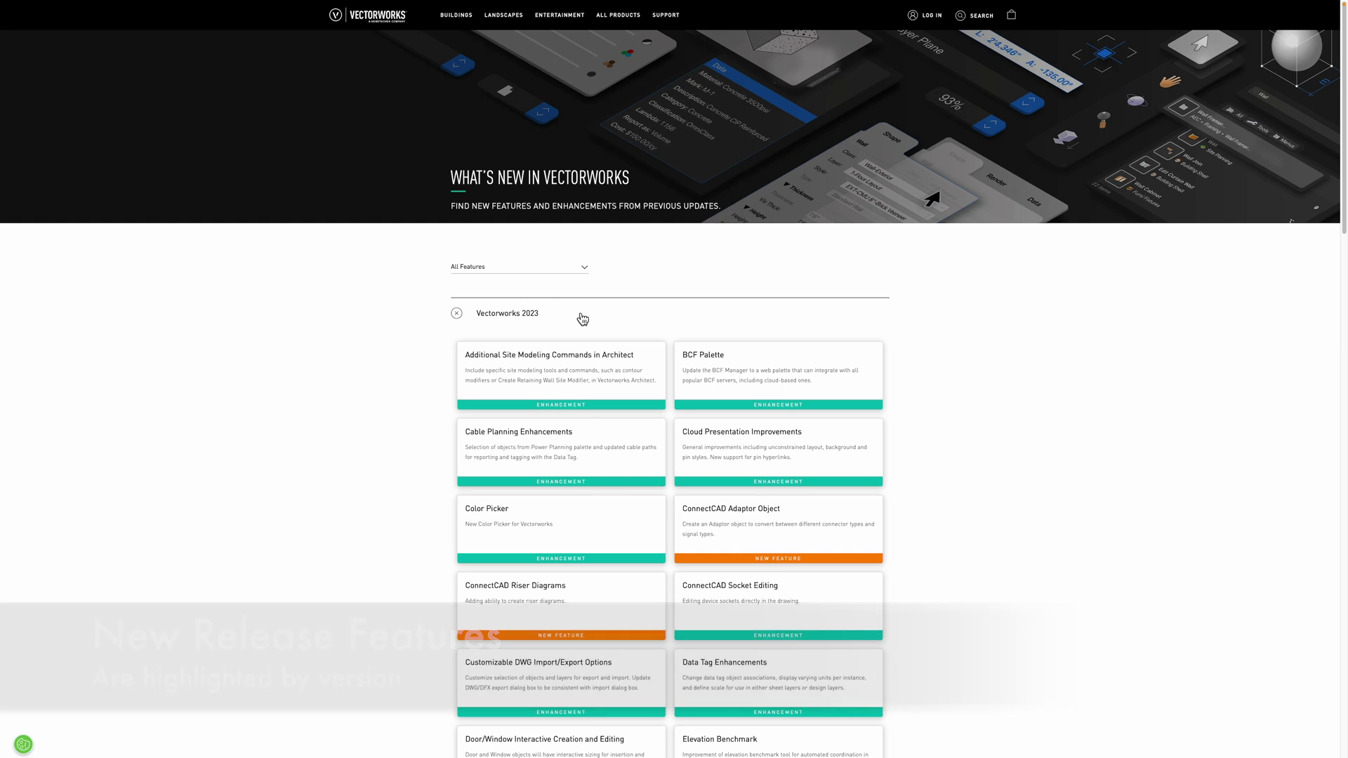
Browse the Vectorworks 2023 feature list, then collapse the Vectorworks 2023 section
scroll(614, 274, "down", 1)
scroll(714, 244, "down", 1)
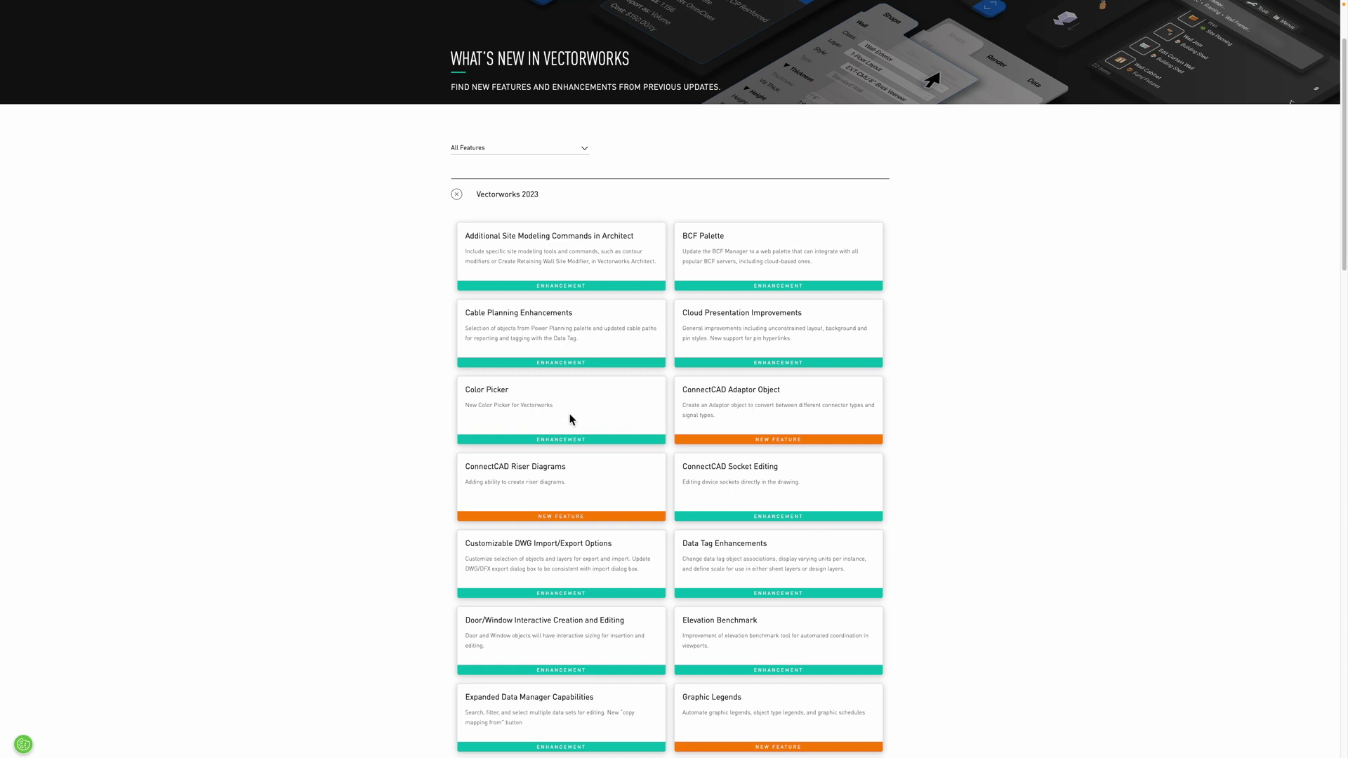
scroll(632, 411, "down", 4)
scroll(632, 412, "up", 5)
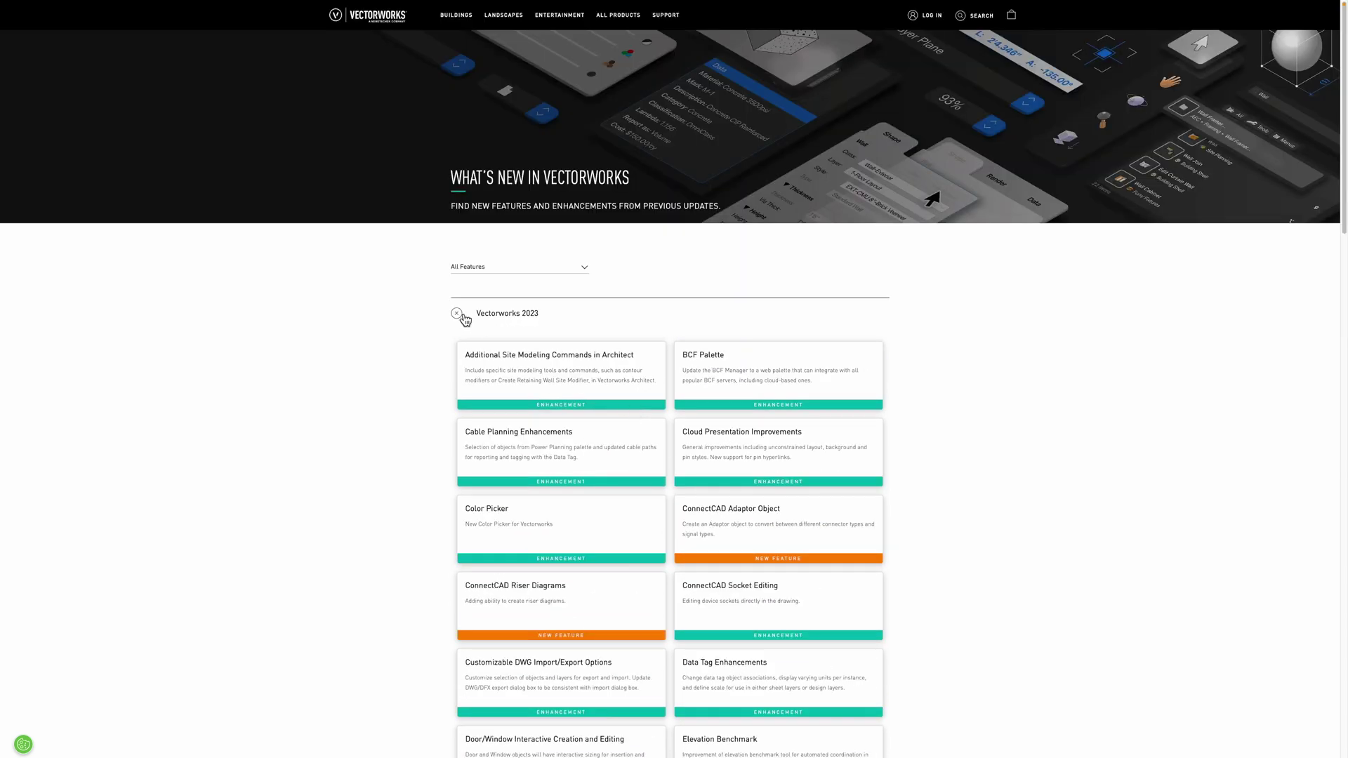
left_click(457, 314)
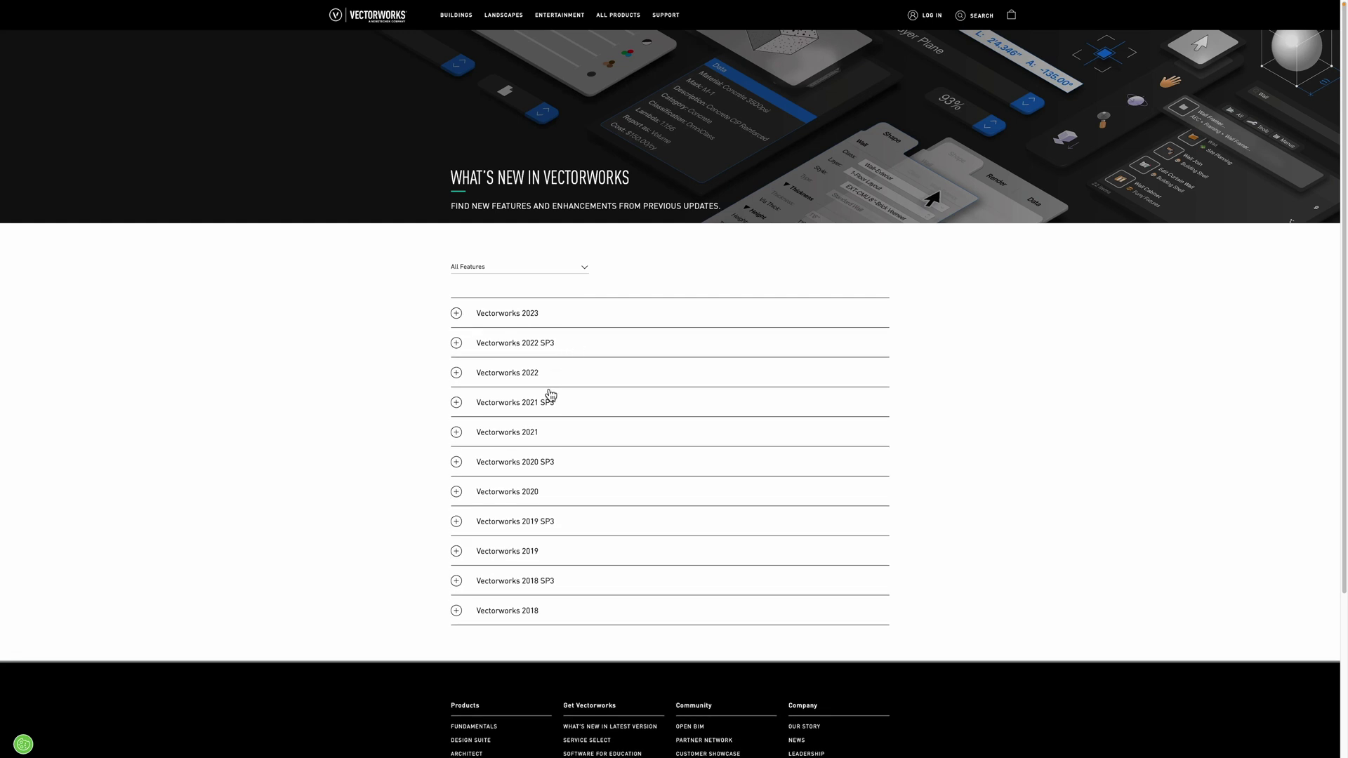
Expand the Vectorworks 2022 SP3 and 2022 sections to review them, then collapse both again
left_click(458, 345)
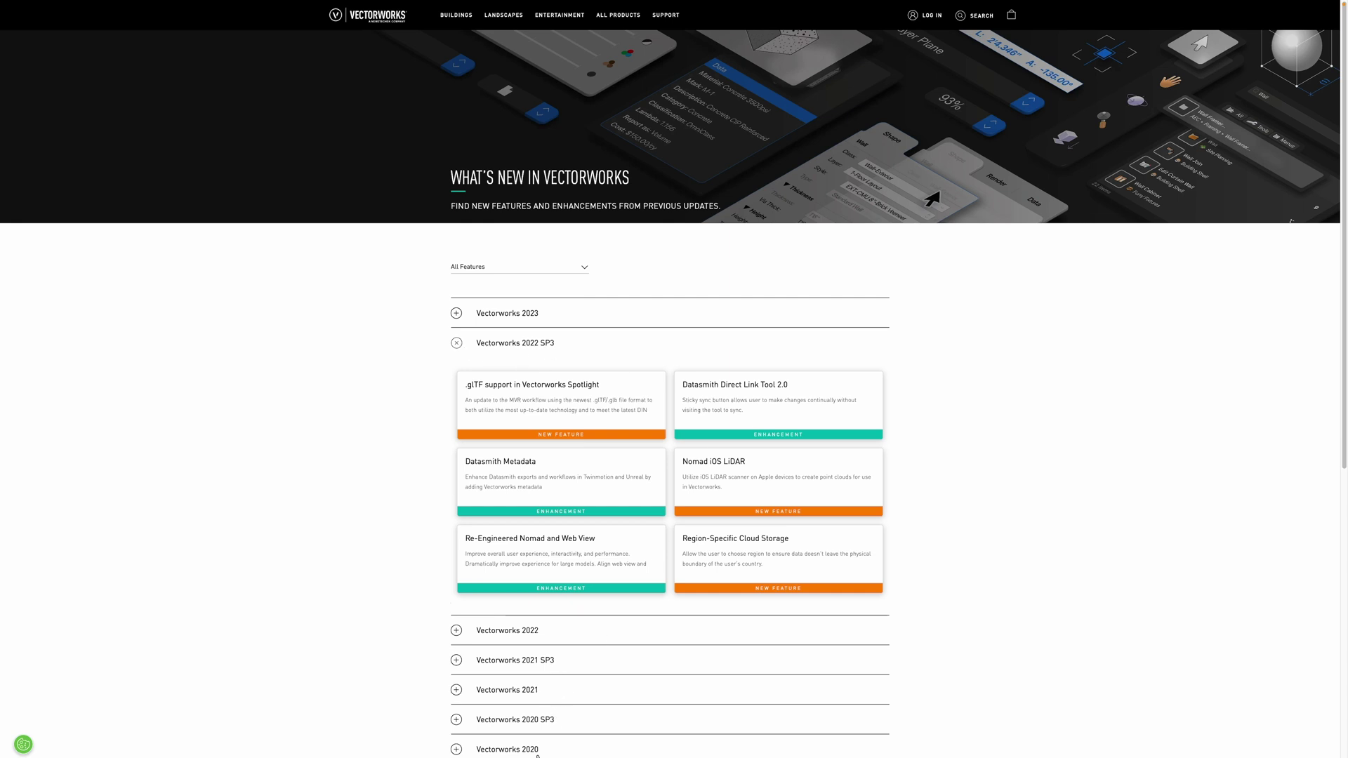
left_click(456, 631)
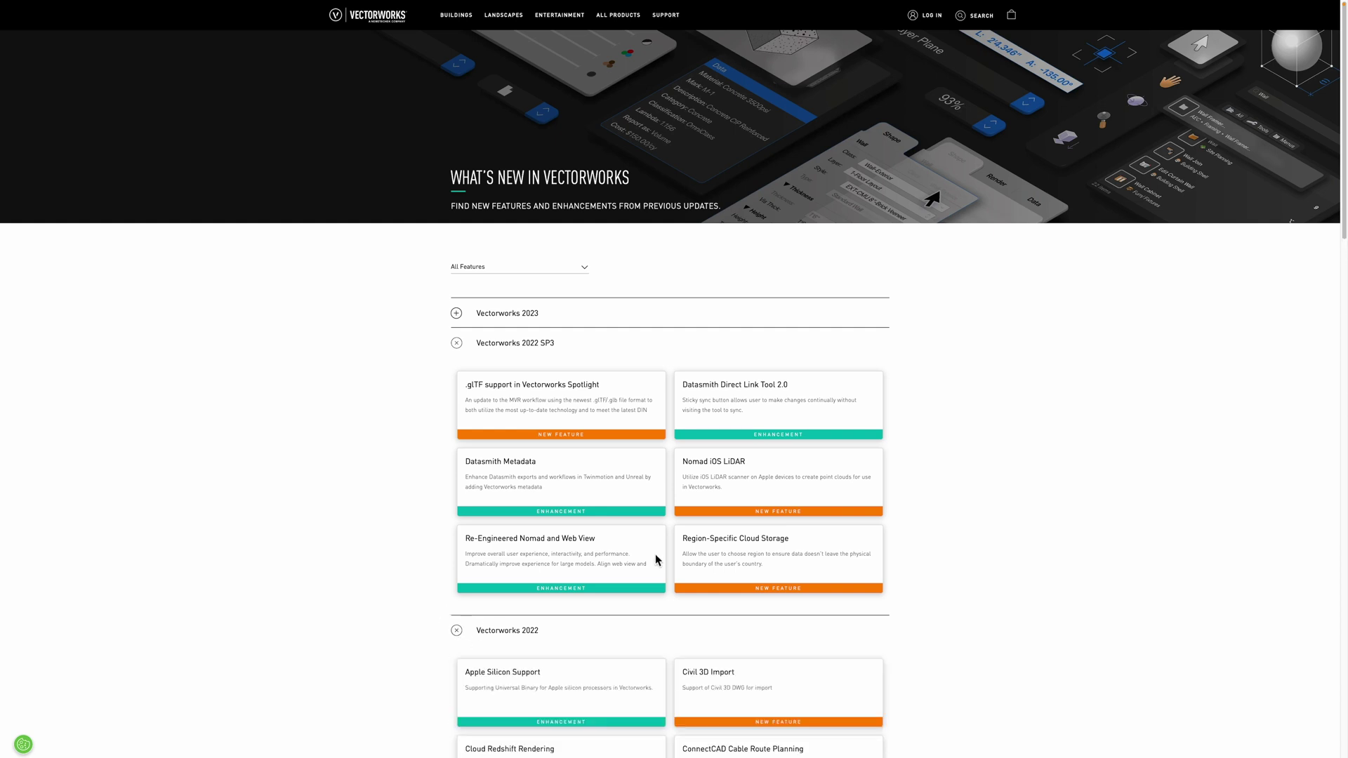
scroll(656, 560, "down", 3)
scroll(657, 560, "down", 8)
scroll(657, 559, "up", 10)
scroll(658, 559, "up", 3)
left_click(457, 629)
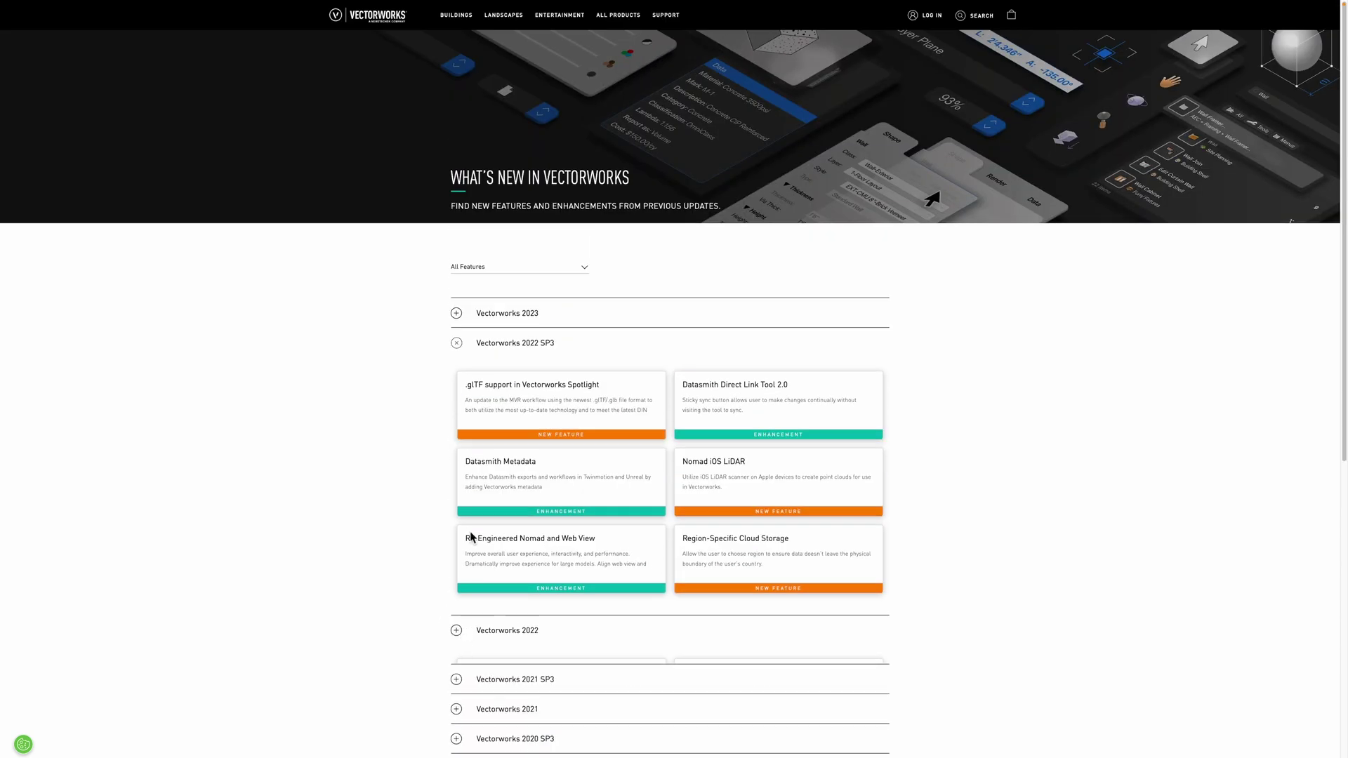
left_click(457, 343)
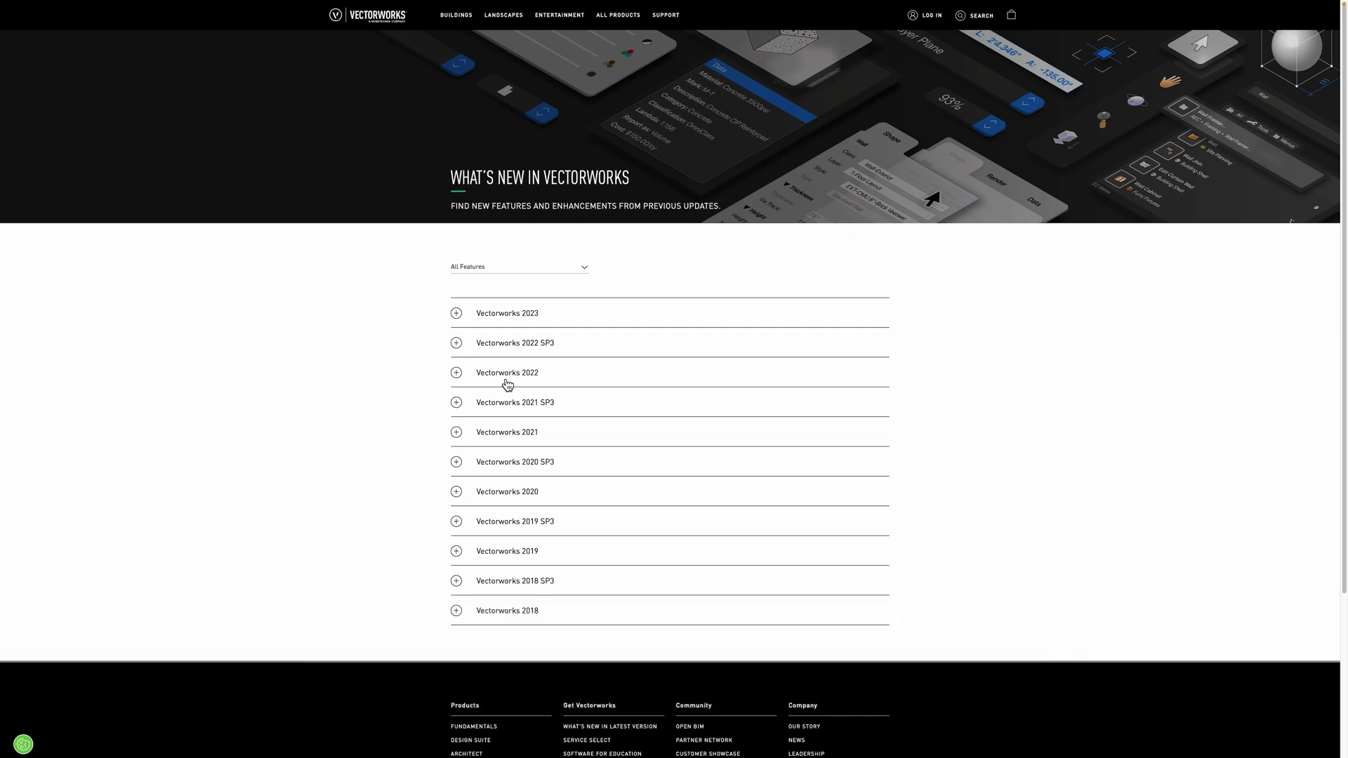
Set the All Features filter to Architecture and expand the Vectorworks 2023 section
left_click(483, 266)
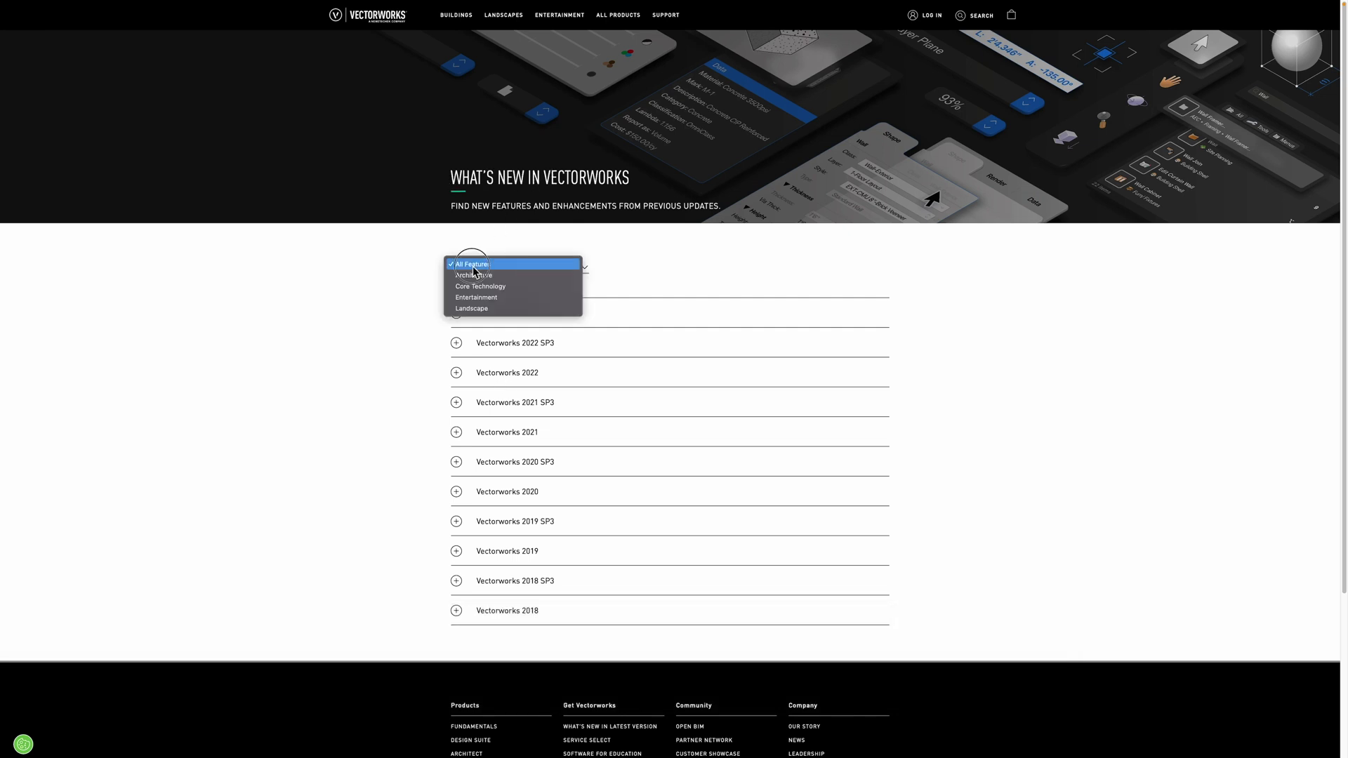
left_click(469, 276)
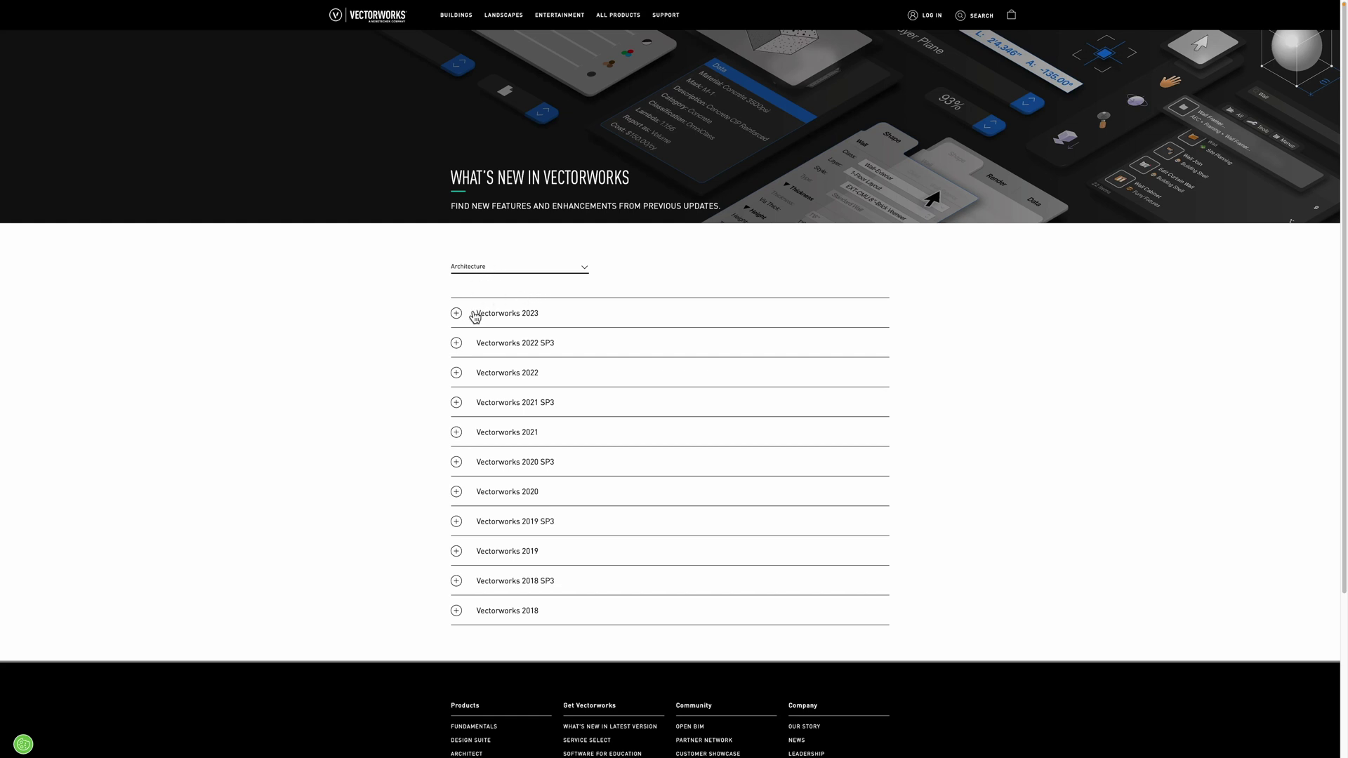
left_click(458, 315)
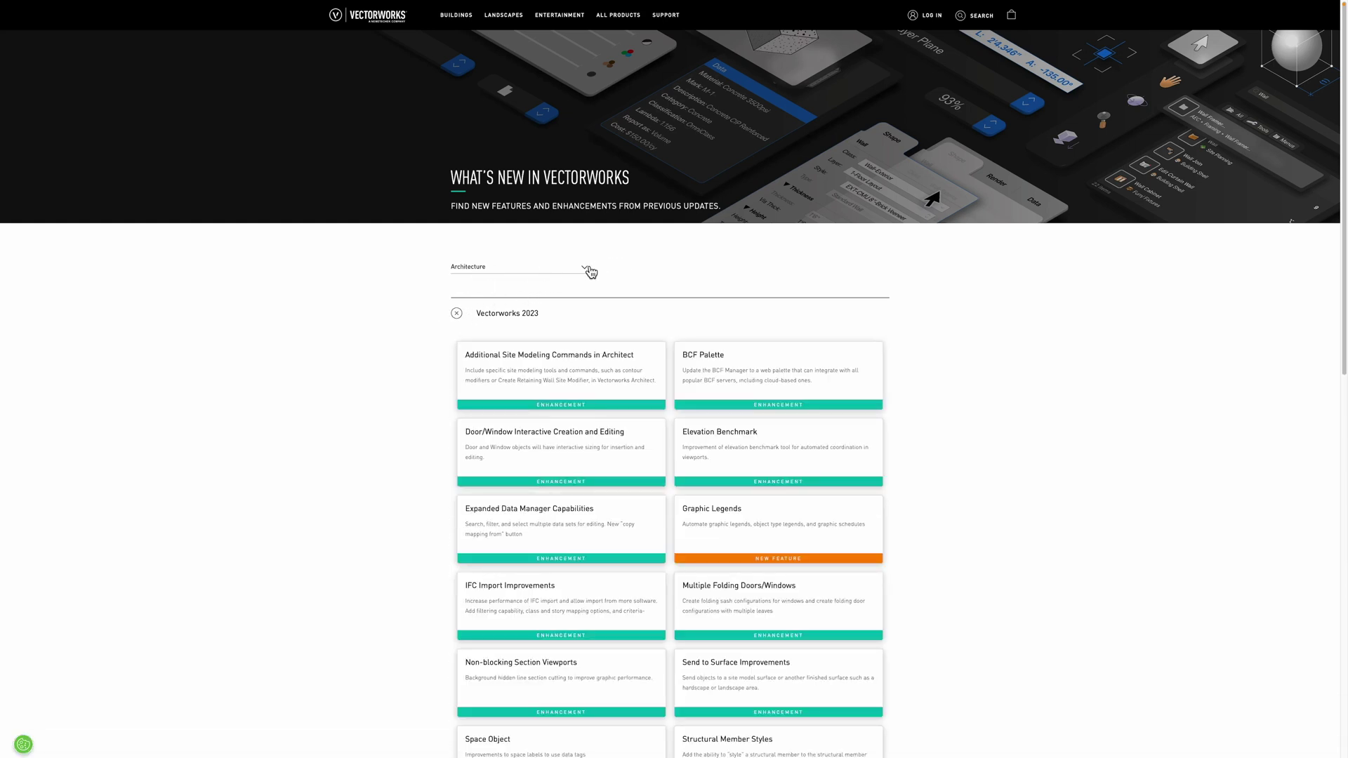
left_click(586, 270)
left_click(687, 271)
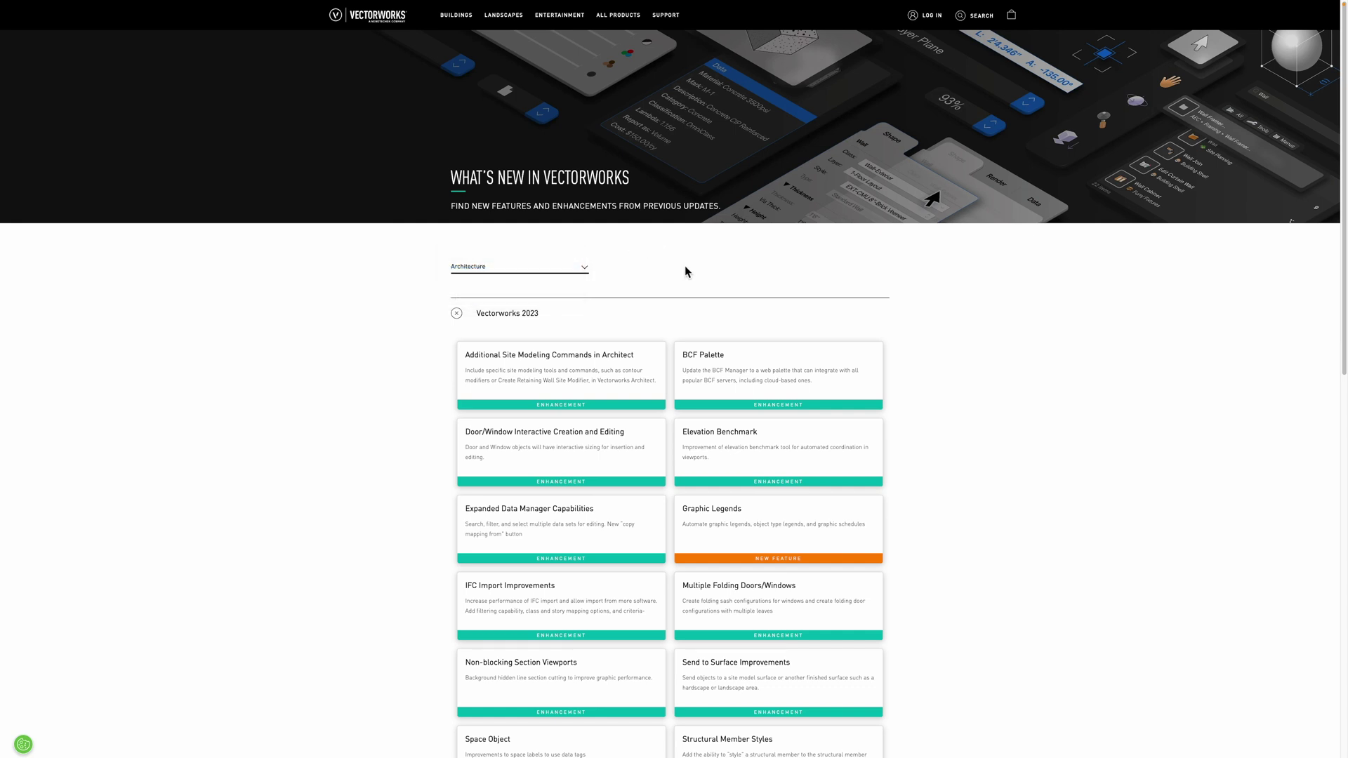